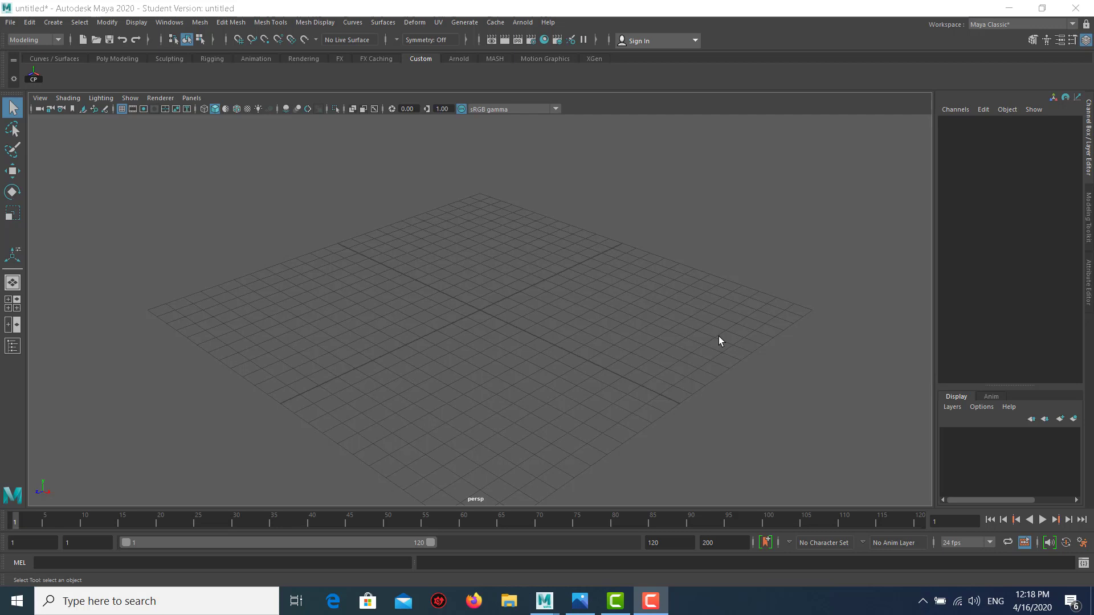
Step: Bring up the presp01.jpg hut reference photo from the taskbar
click(580, 601)
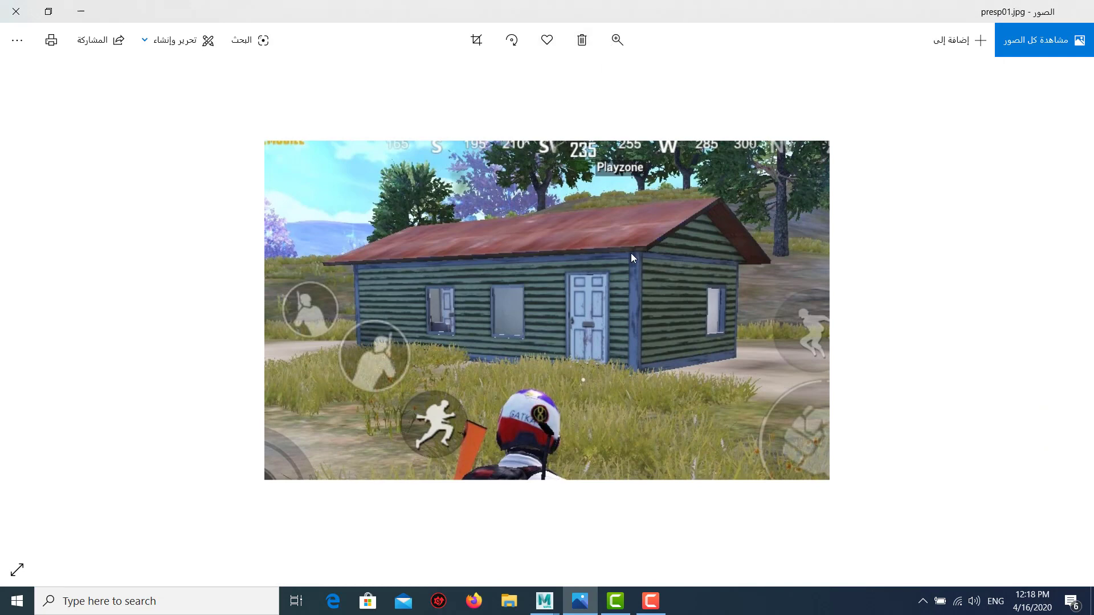
Step: Browse the front01, Side01 and presp01 reference photos of the hut
key(Left)
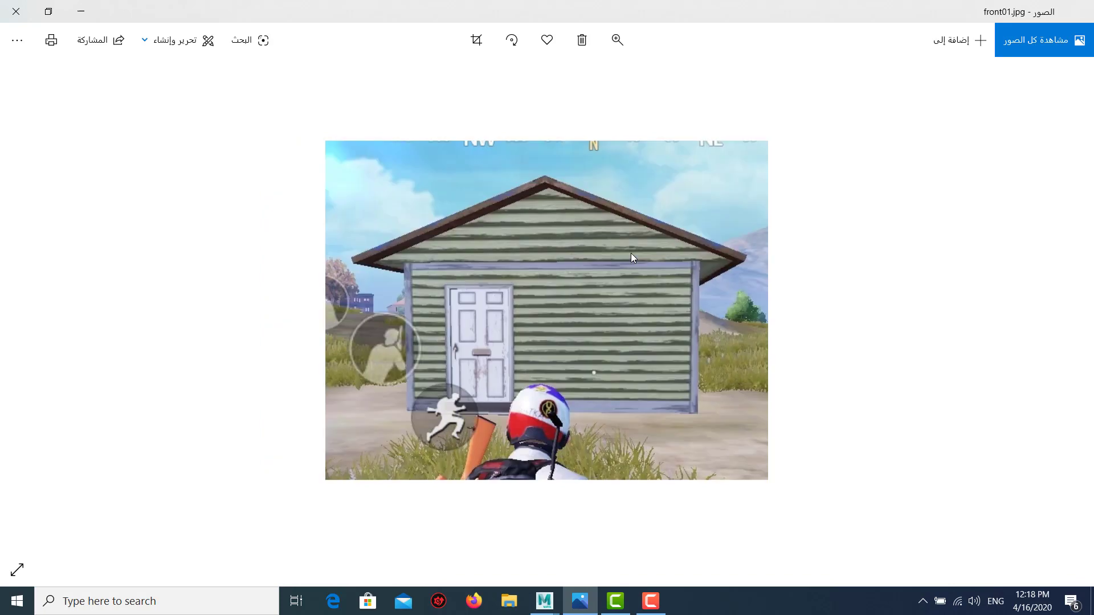
key(Right)
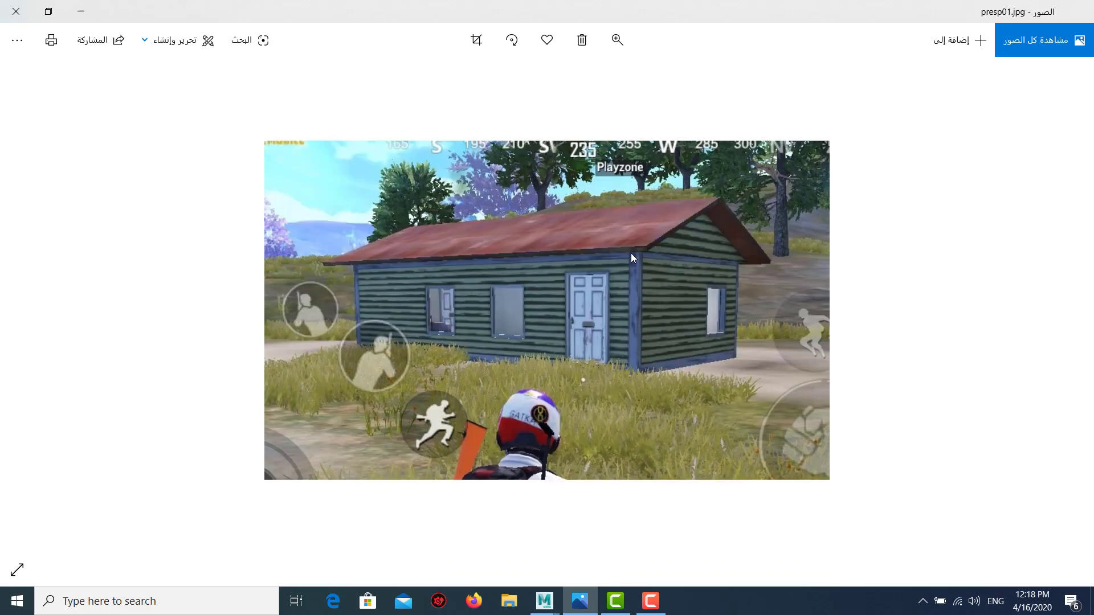
key(Left)
key(Right)
key(Left)
key(Right)
key(Right)
key(Right)
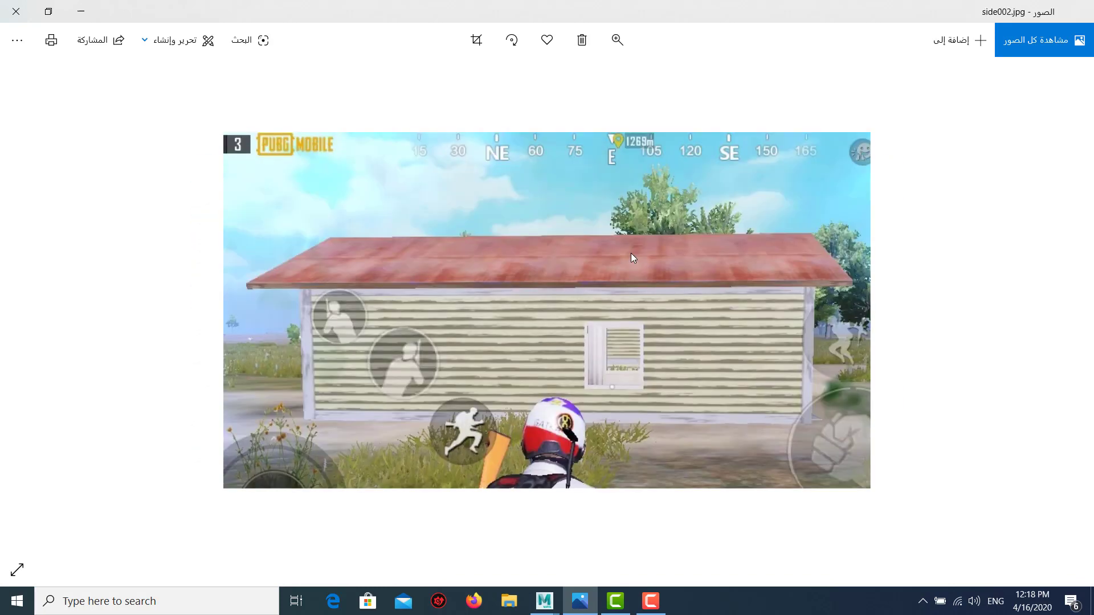
key(Left)
key(Left)
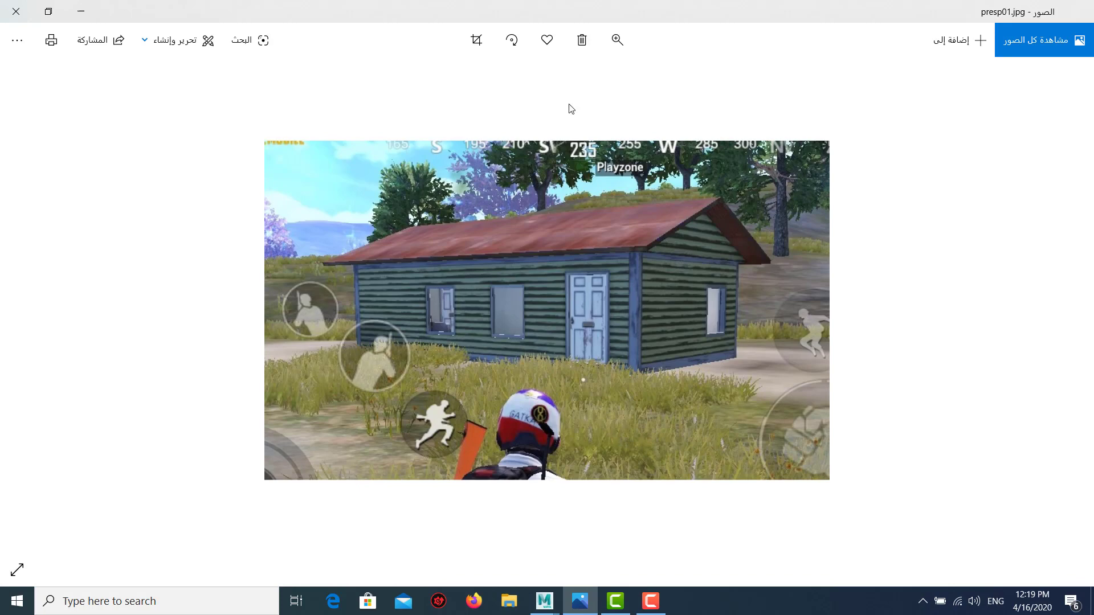
Step: Zoom presp01.jpg in so the hut fills the Photos window
click(617, 40)
drag(685, 76, 653, 77)
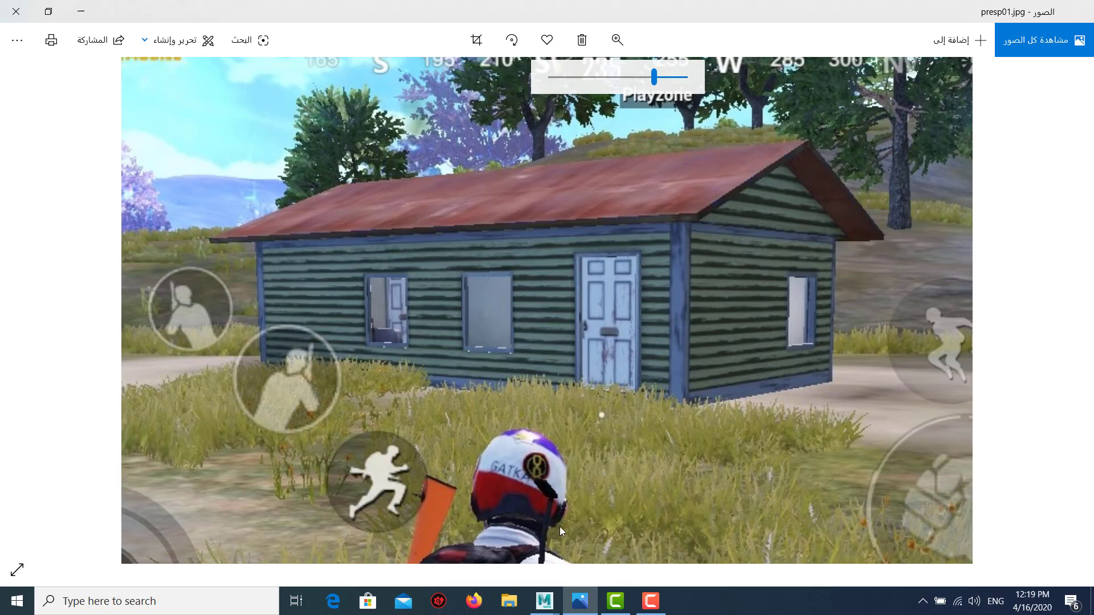
click(545, 601)
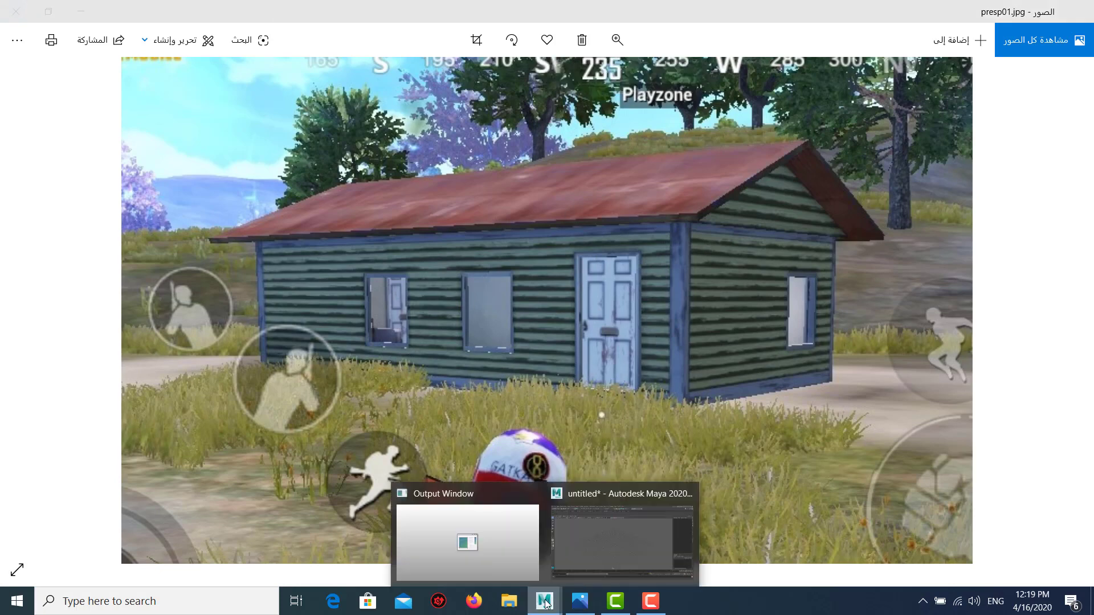
Step: Create a polygon cube sized Width 45, Height 28, Depth 90
click(593, 559)
click(53, 23)
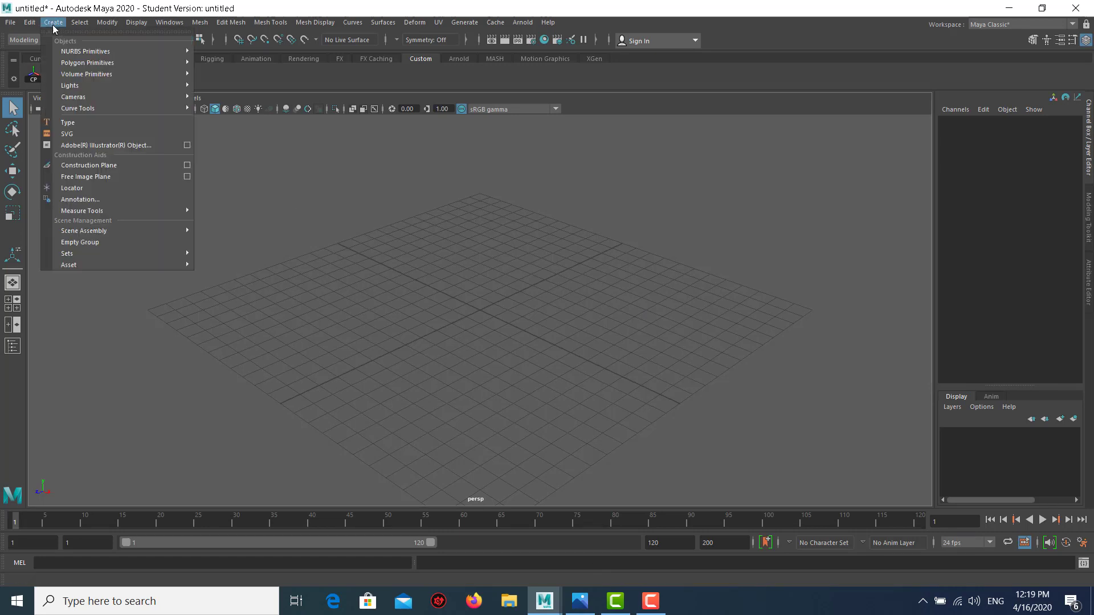
mouse_move(88, 63)
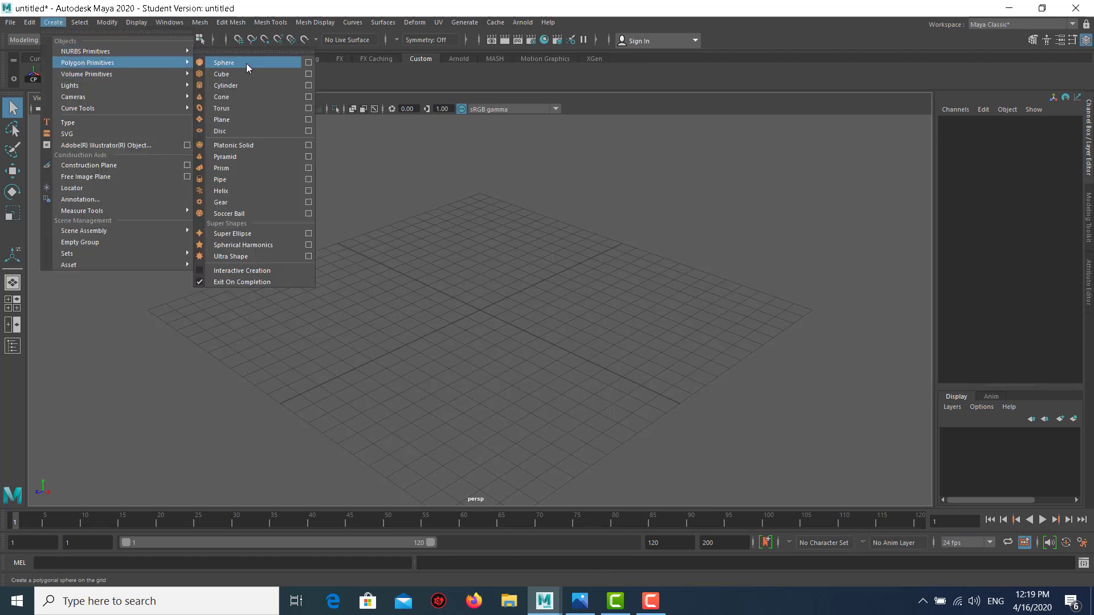
click(241, 74)
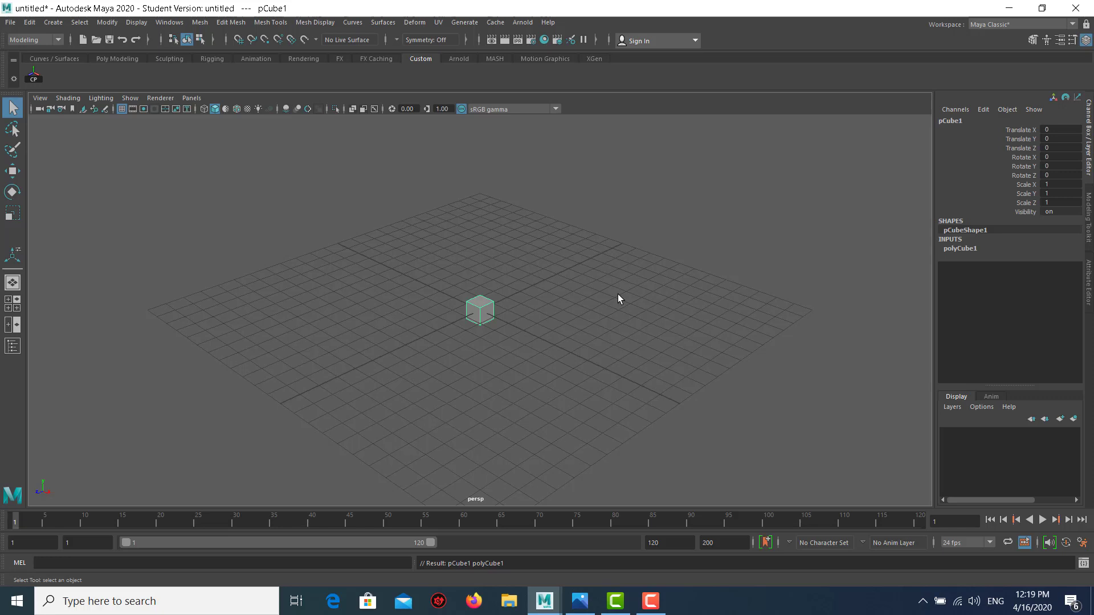
click(970, 249)
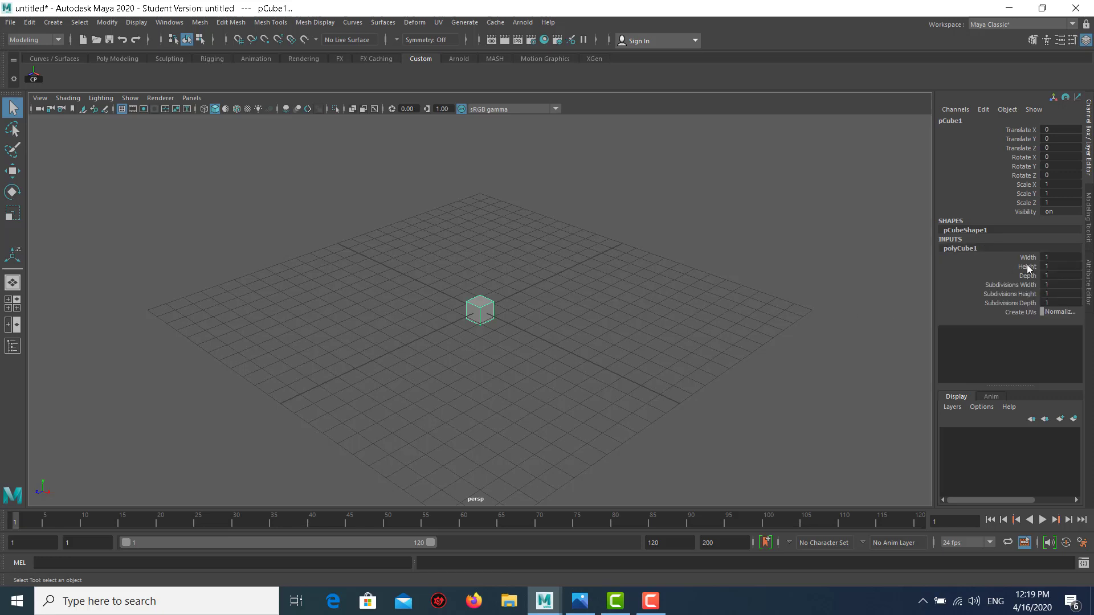
click(1058, 258)
text(45)
key(Return)
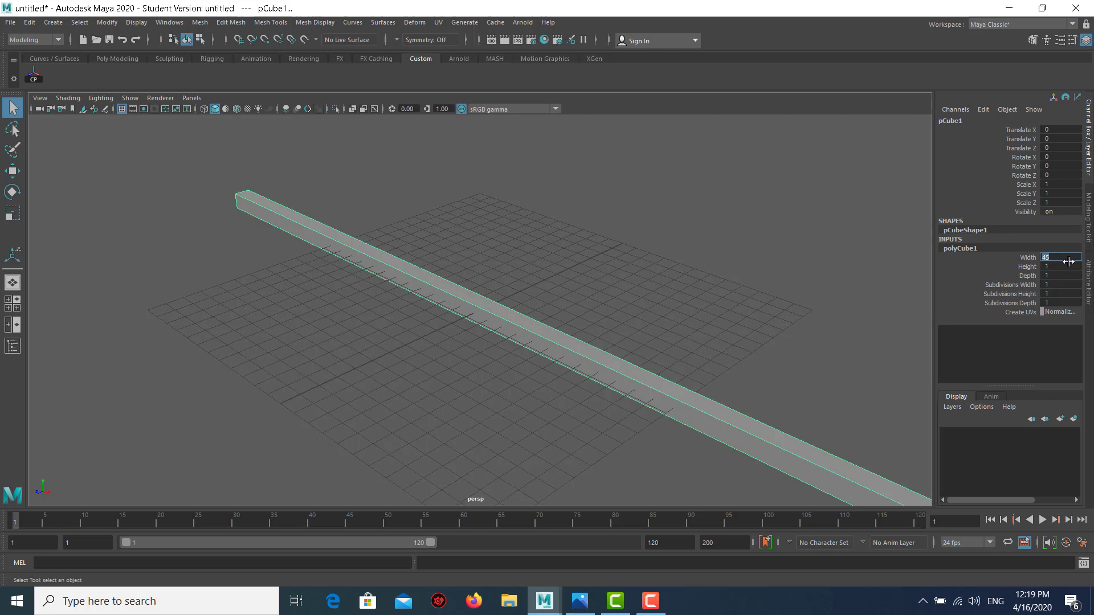
click(1064, 266)
text(8)
key(Return)
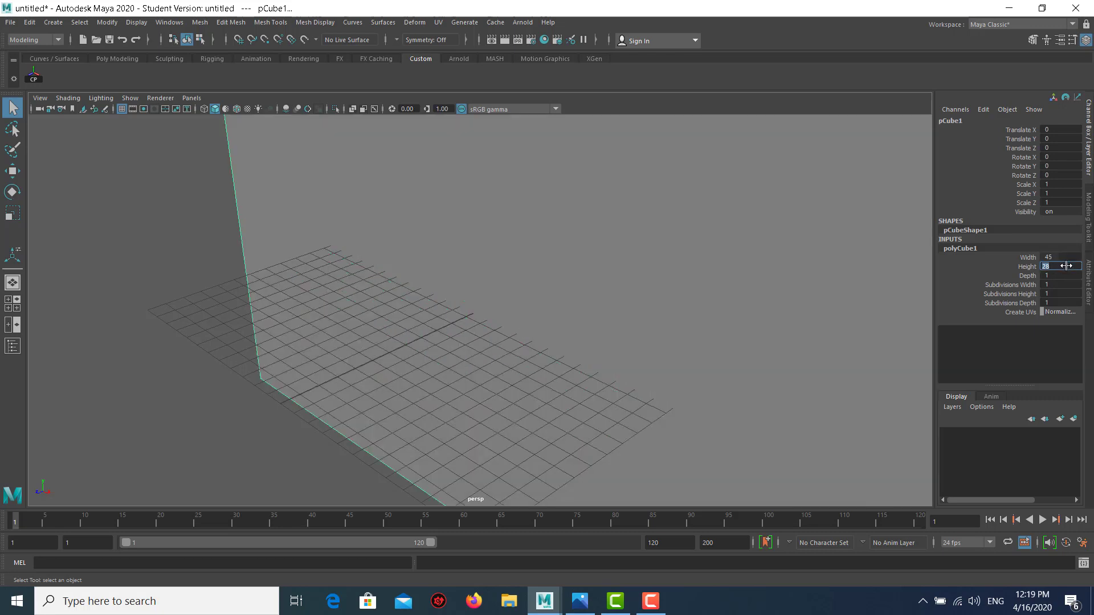
click(1060, 275)
text(90)
key(Return)
Step: Raise the box to Translate Y 14 so it sits on the grid
key(f)
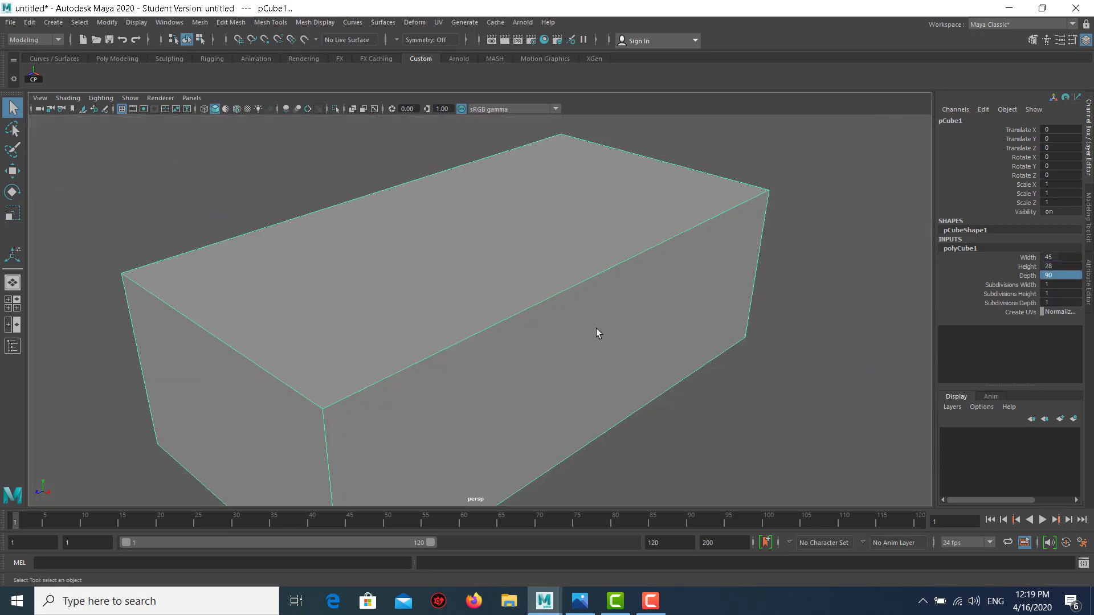
mouse_move(596, 332)
alt+mouse_down()
mouse_move(464, 300)
mouse_move(520, 279)
mouse_move(540, 293)
alt+mouse_up()
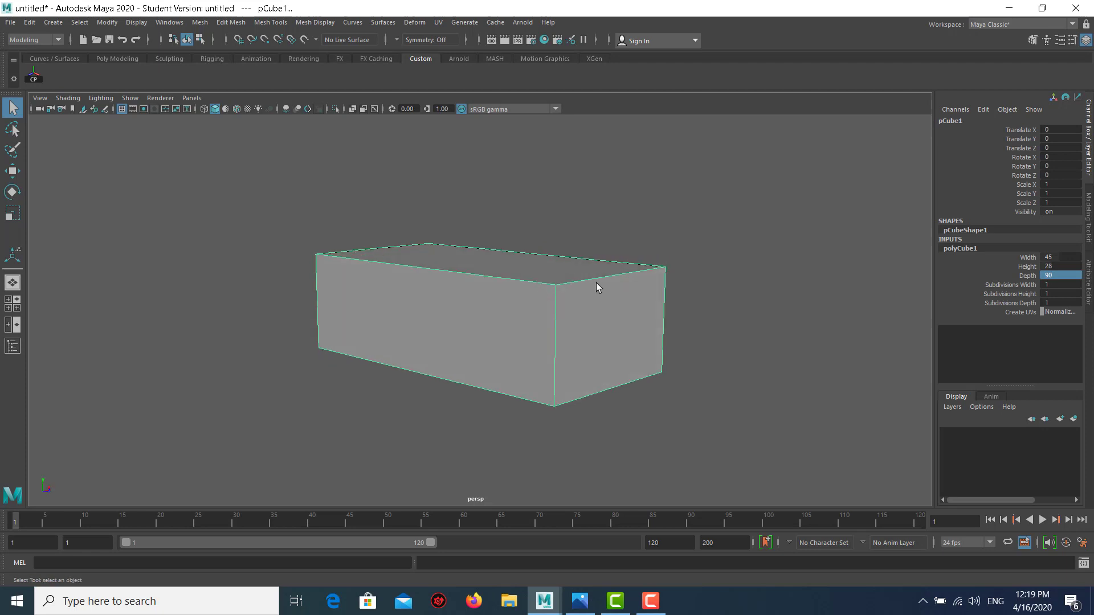
click(1048, 138)
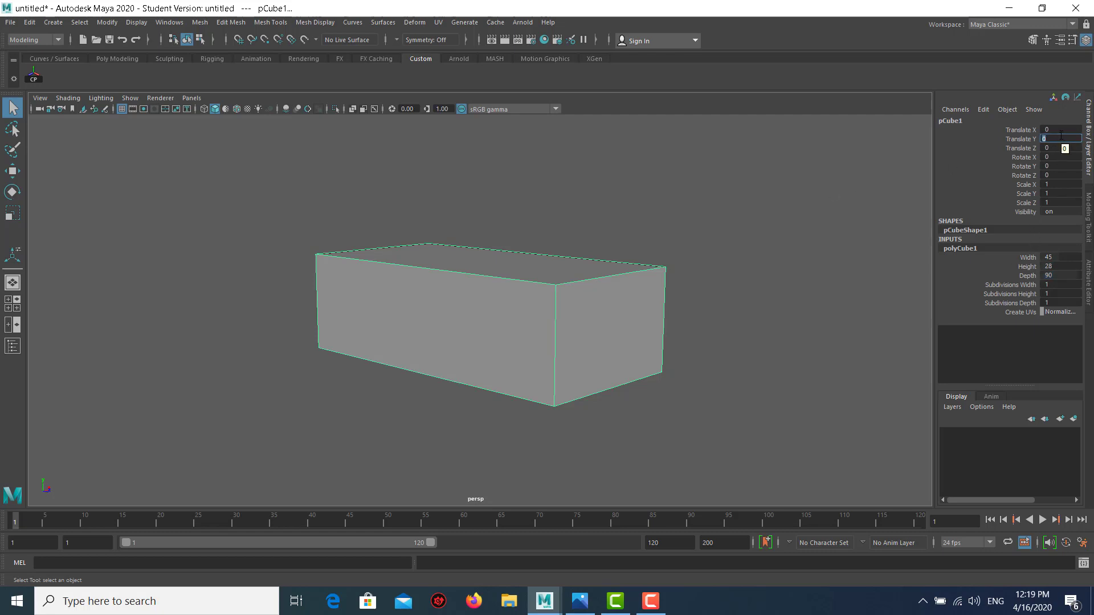
text(14)
key(Return)
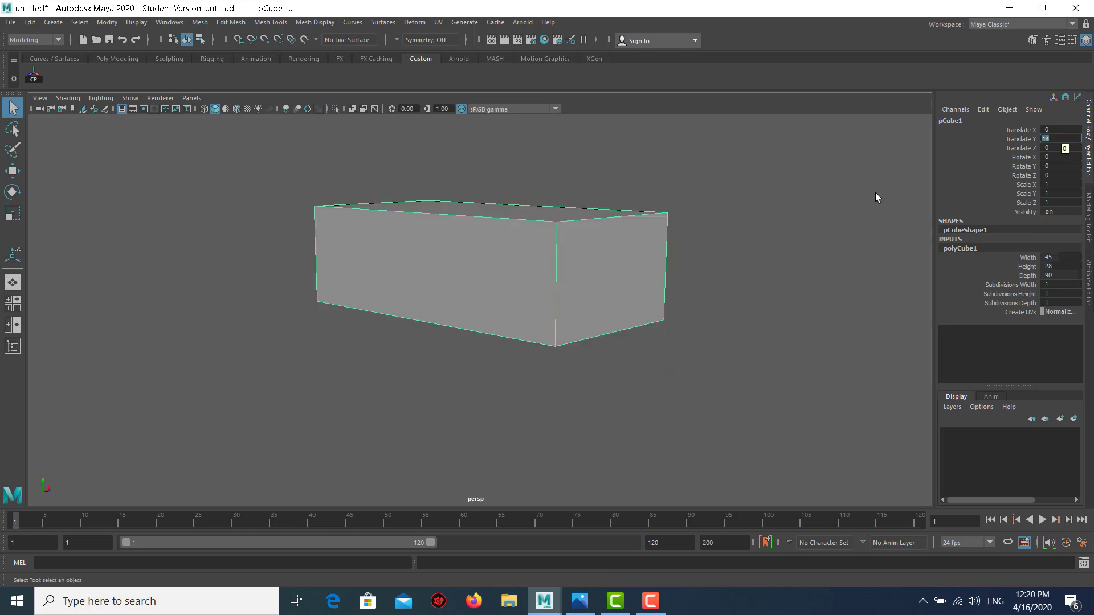
scroll(673, 200, down, 3)
click(617, 237)
Step: Check the box in the front view, then in perspective
key(space)
key(space)
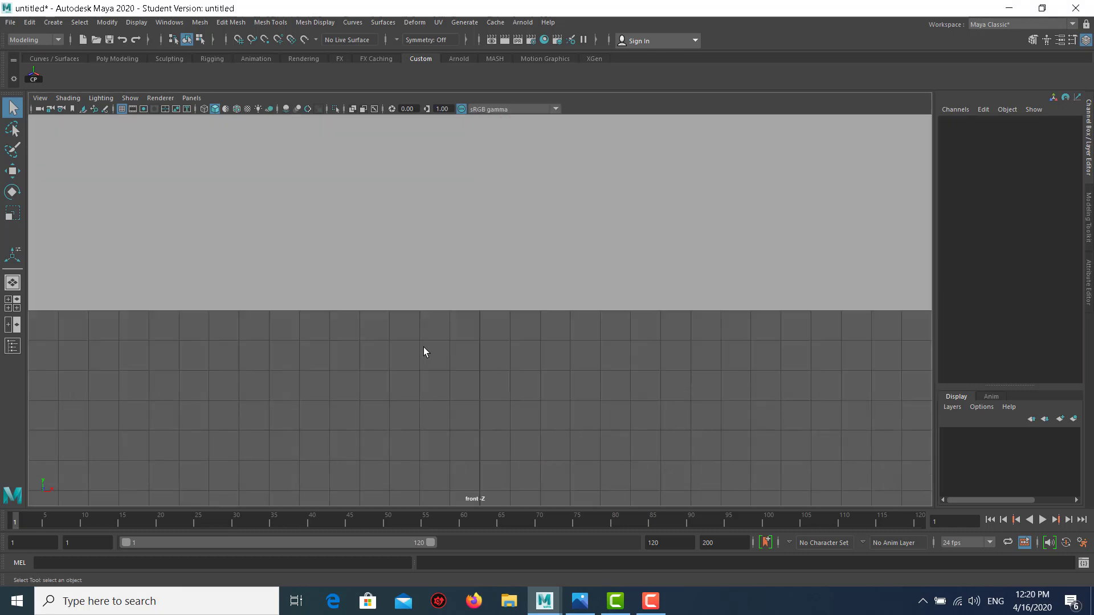
click(754, 309)
key(f)
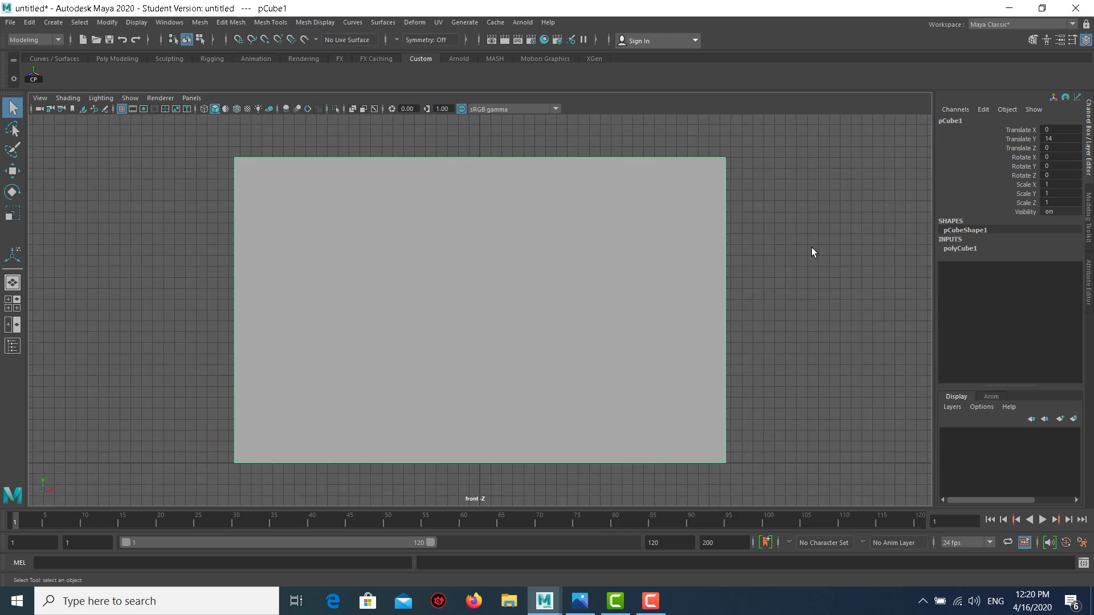
key(space)
key(space)
click(598, 186)
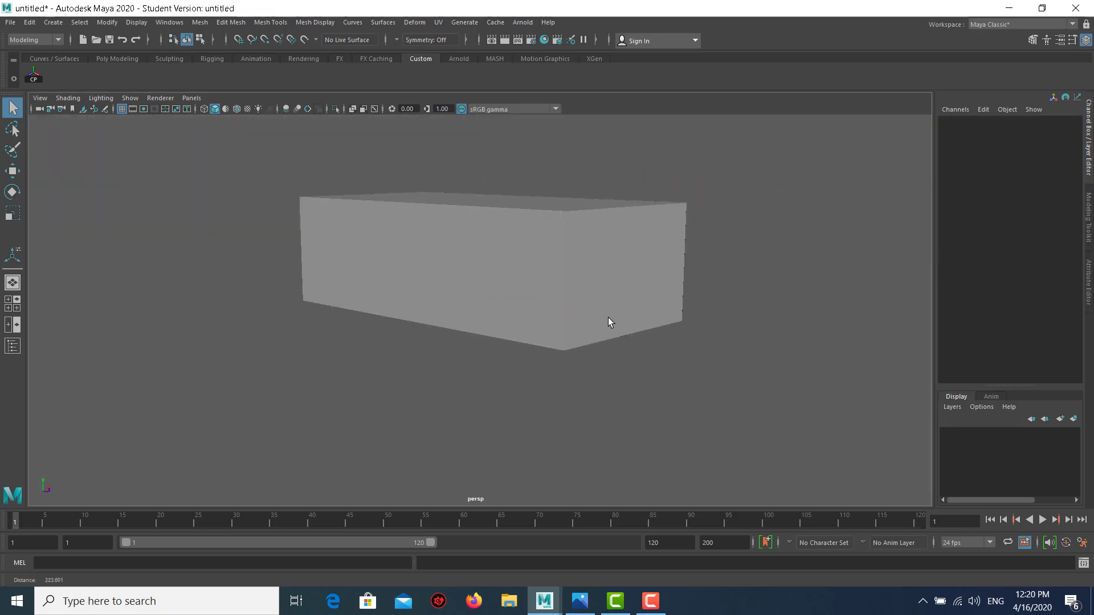
mouse_move(610, 322)
alt+mouse_down()
mouse_move(545, 244)
mouse_move(571, 283)
mouse_move(638, 242)
alt+mouse_up()
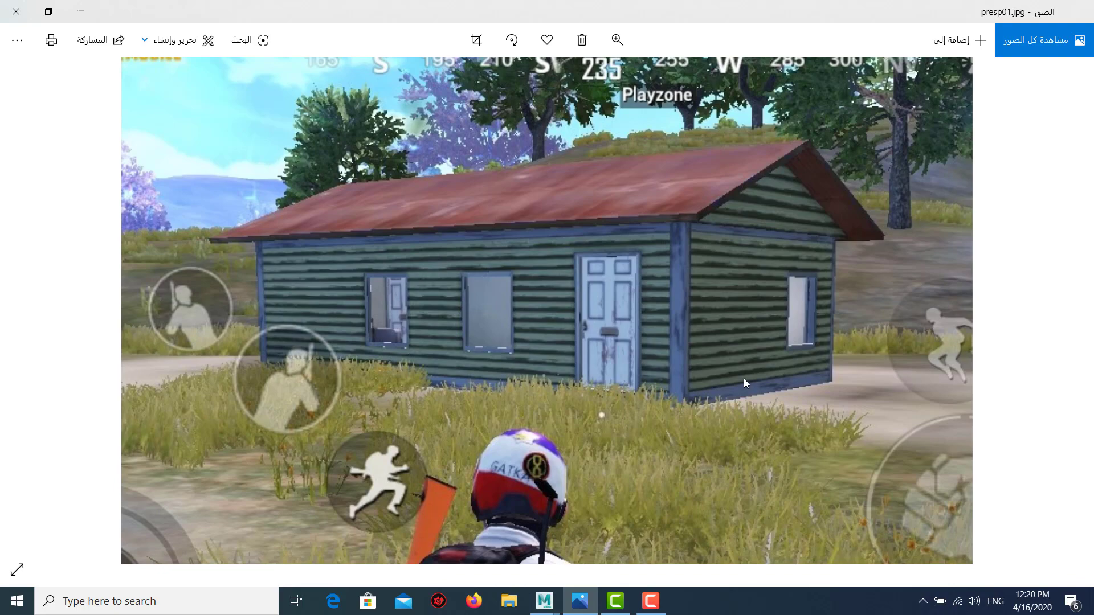
Step: Zoom the hut photo back out to best fit
click(622, 42)
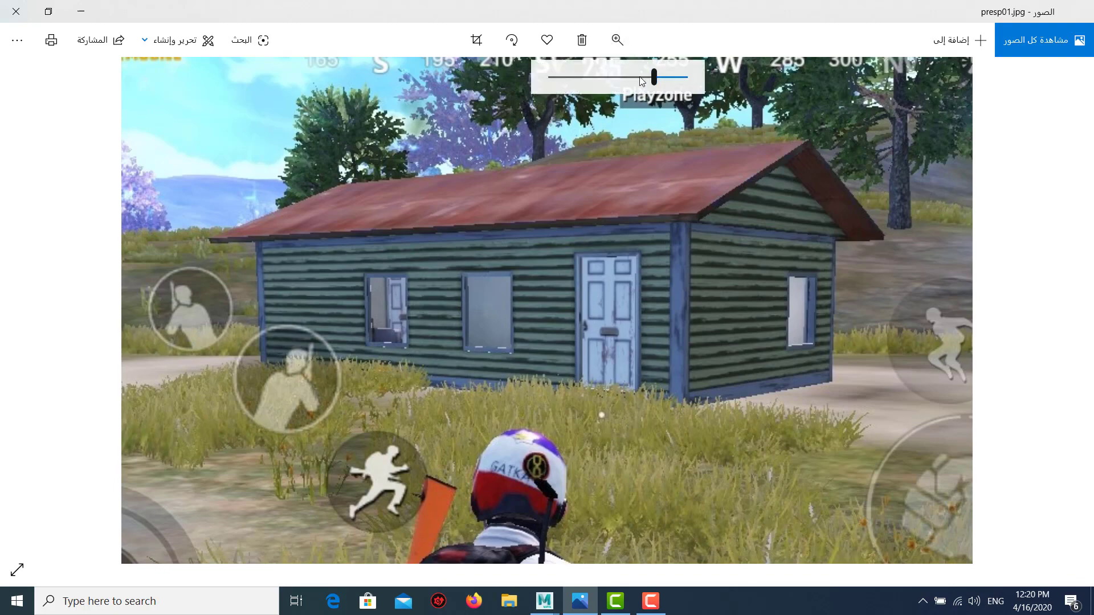
drag(653, 76, 697, 76)
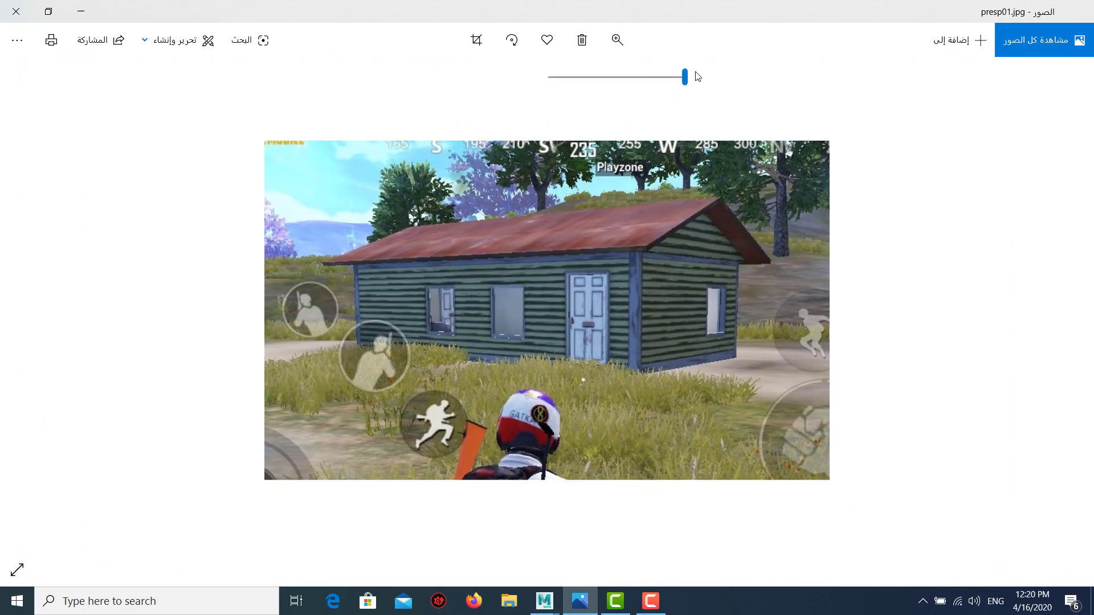
key(Right)
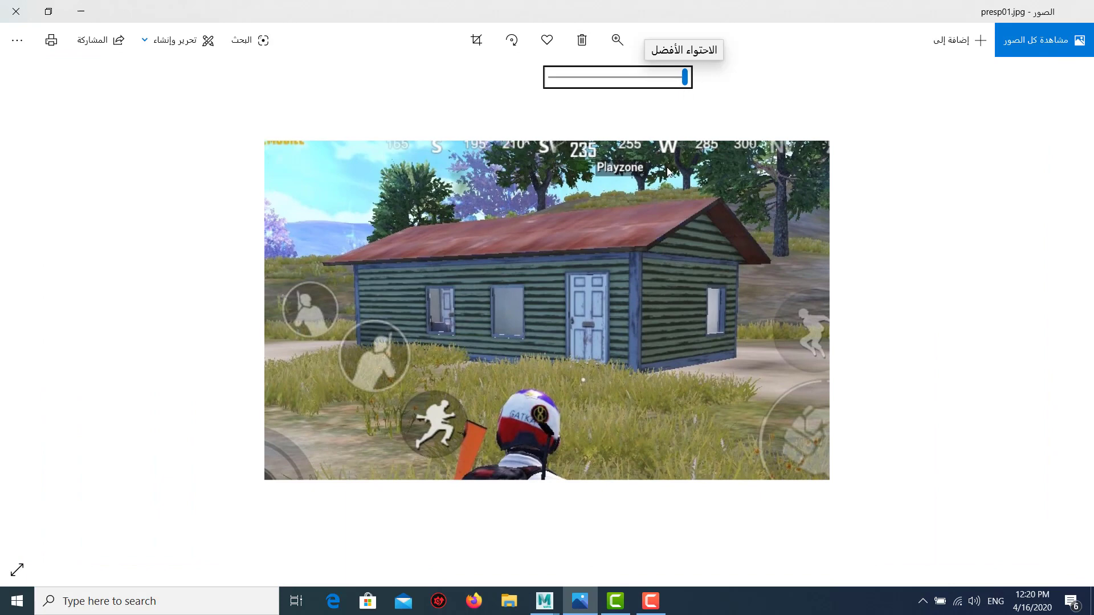
key(Escape)
Step: Compare Side01.jpg with the Maya box, then return to presp01.jpg
key(Right)
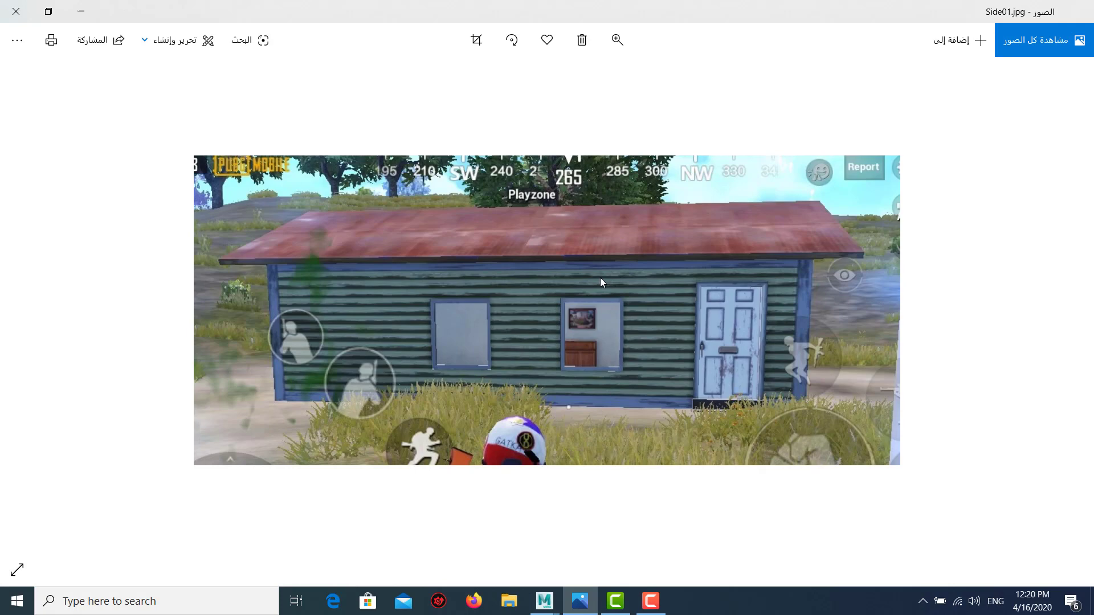
click(551, 604)
click(606, 546)
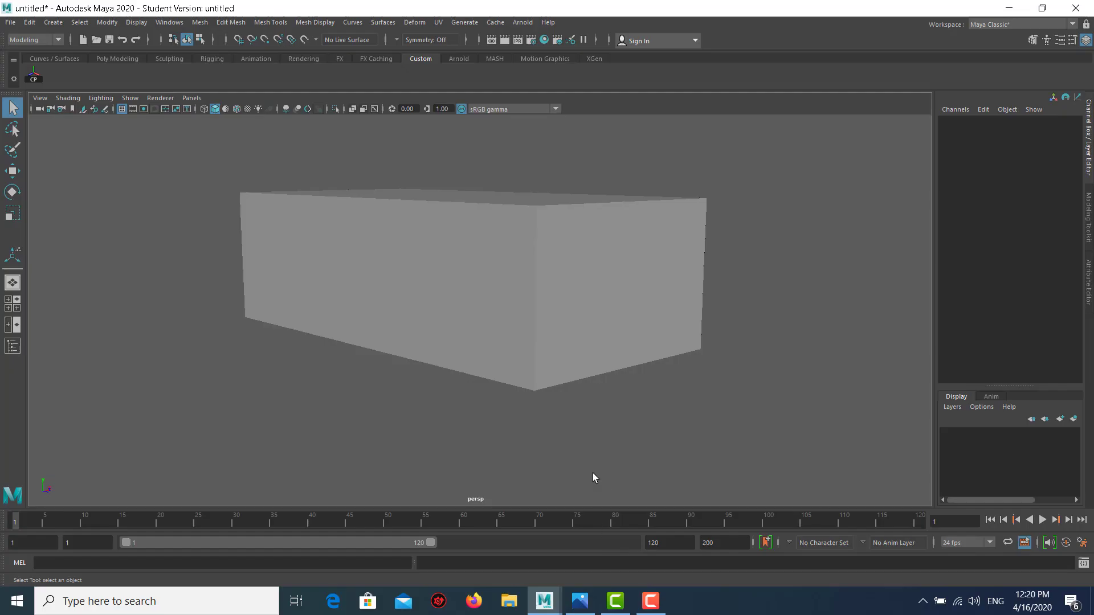
click(580, 601)
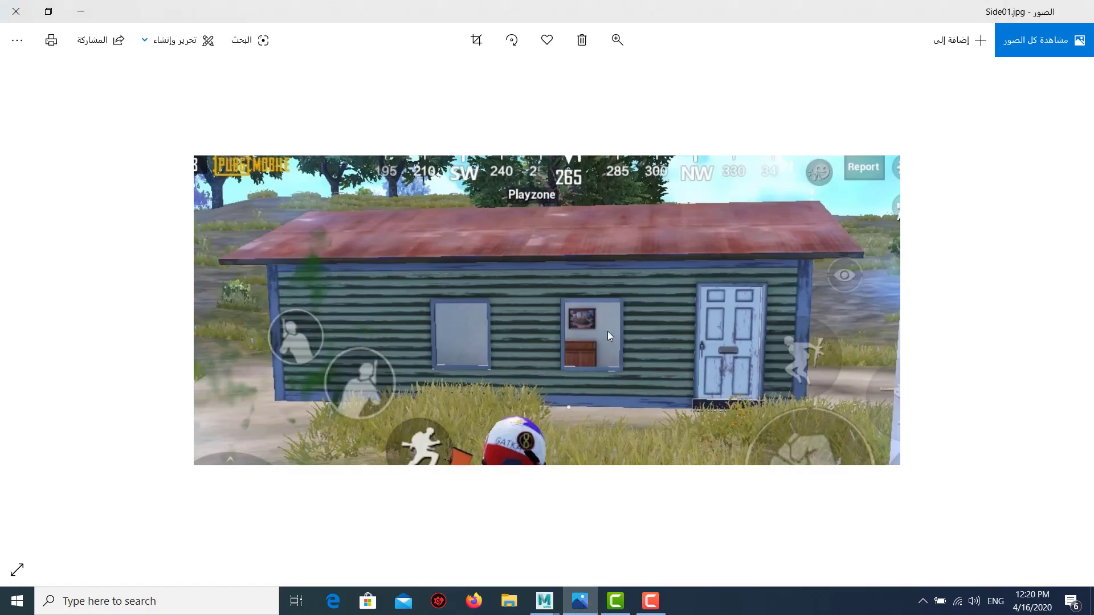
key(Right)
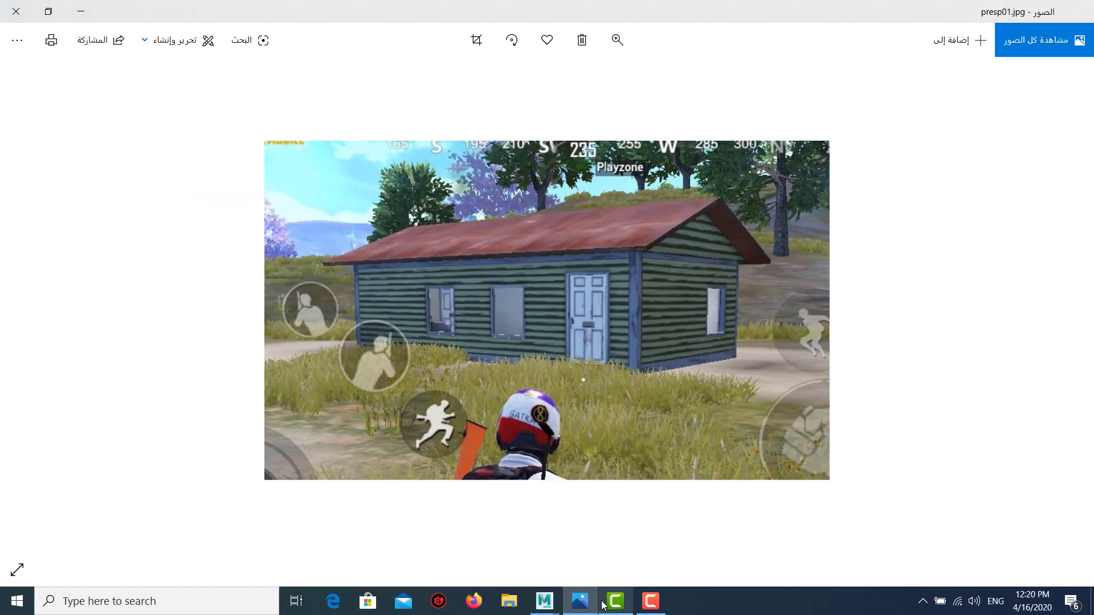
click(545, 603)
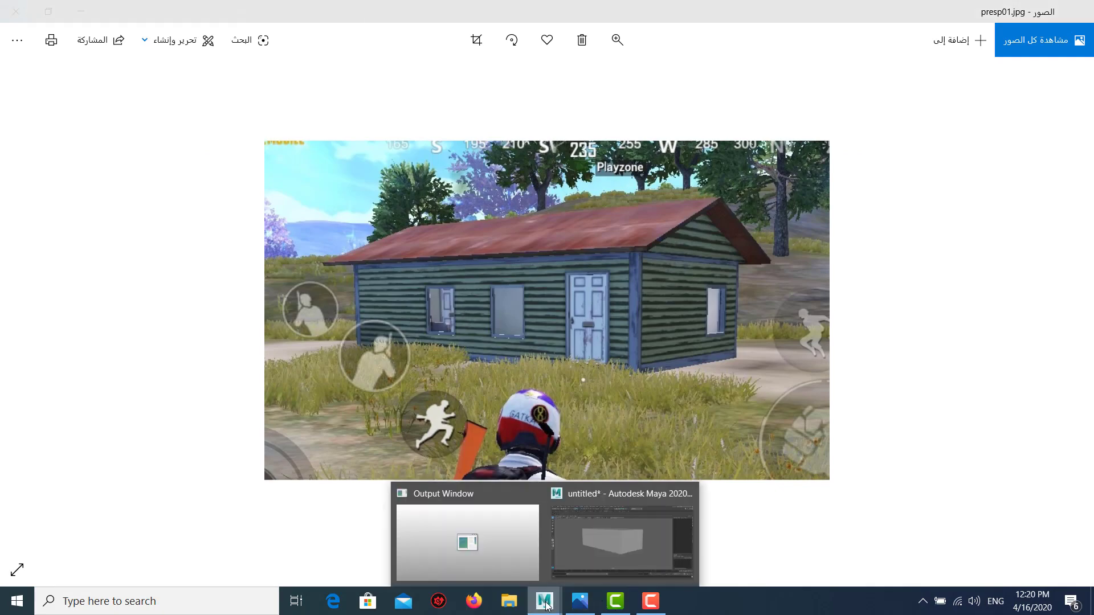
Step: Extrude the box's top face and raise it about 1.078 units
click(587, 542)
click(595, 288)
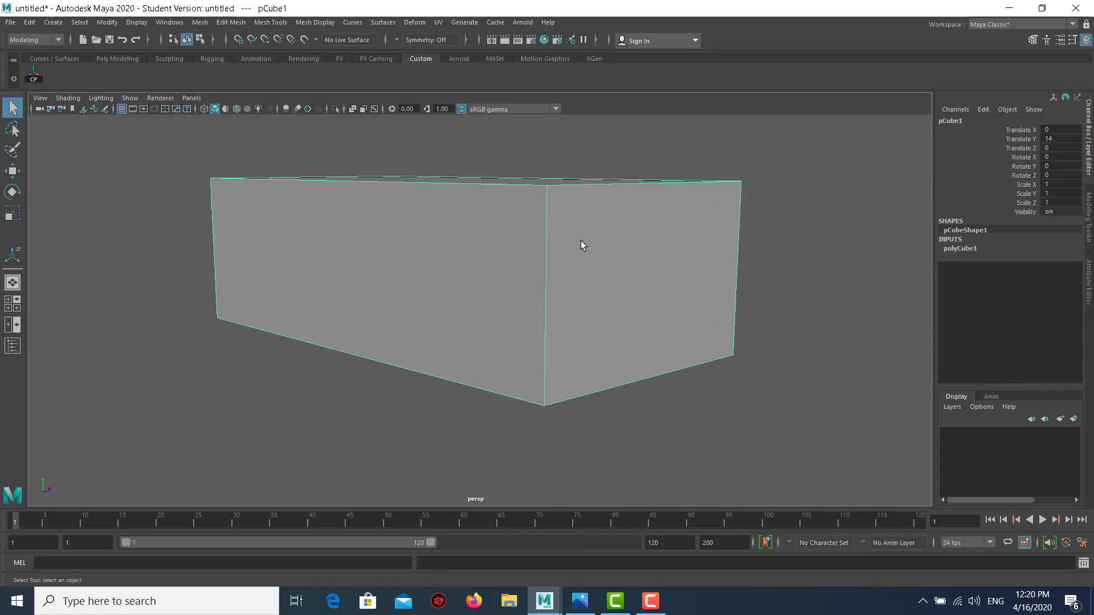
mouse_move(581, 244)
alt+mouse_down()
mouse_move(586, 234)
mouse_move(531, 235)
alt+mouse_up()
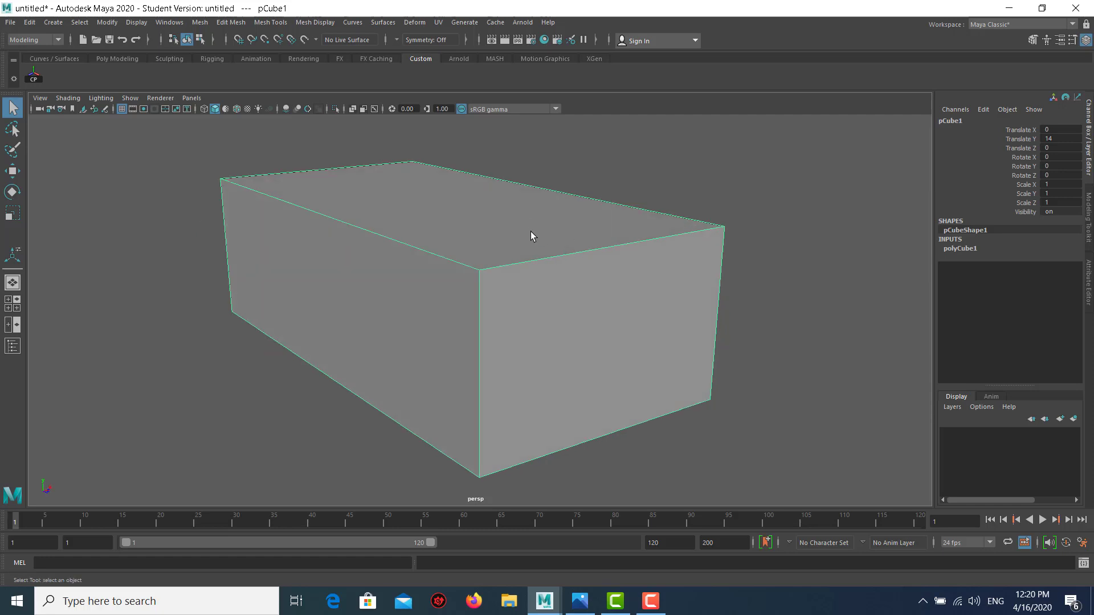
right_drag(531, 236, 526, 248)
click(508, 213)
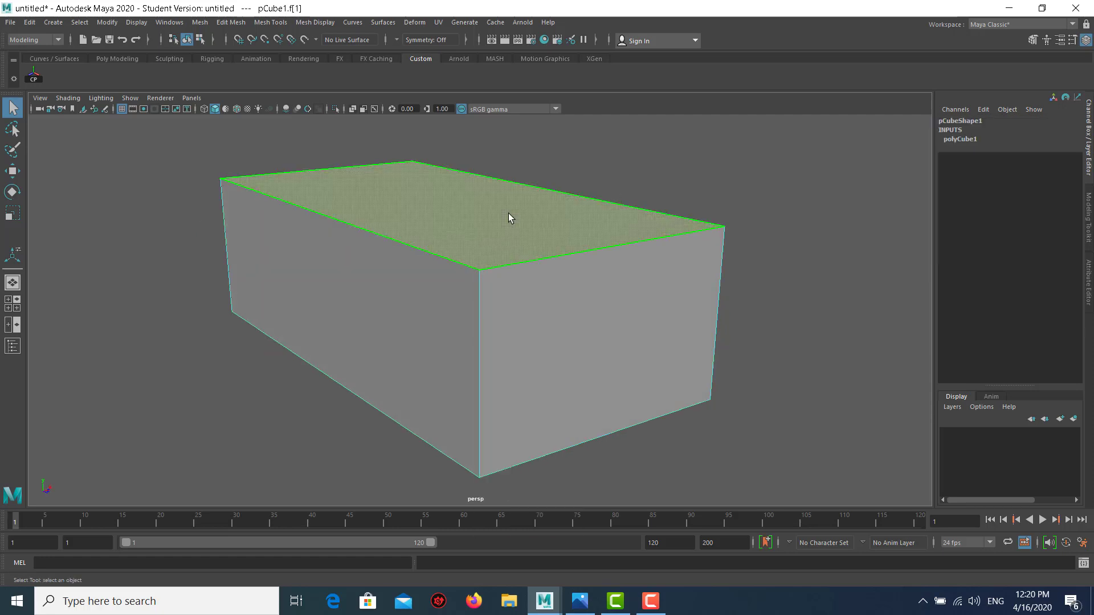
shift+right_drag(496, 200, 497, 224)
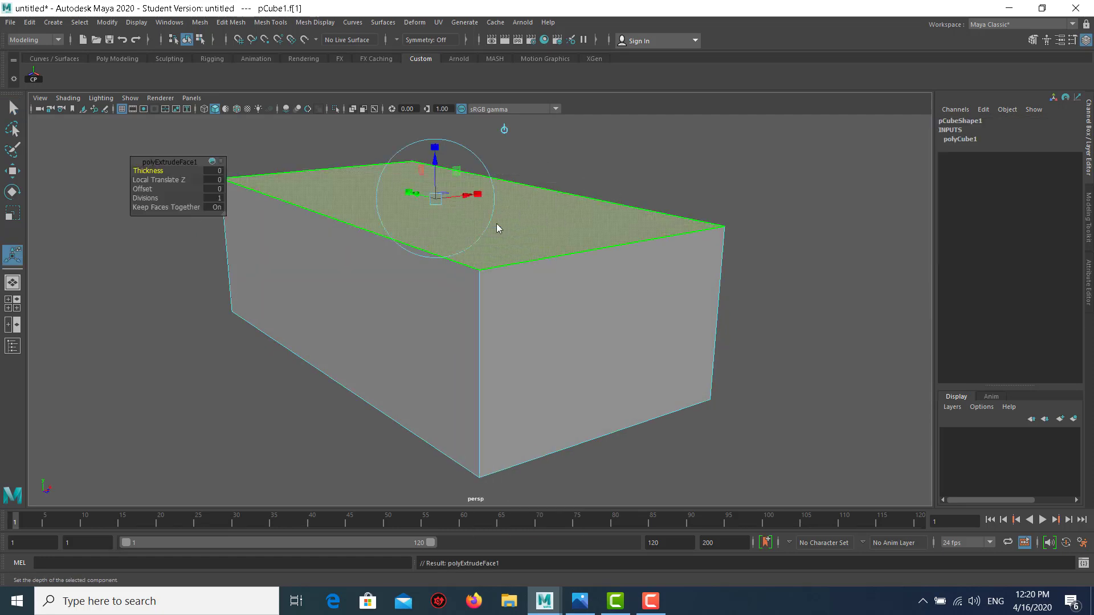
drag(445, 173, 438, 159)
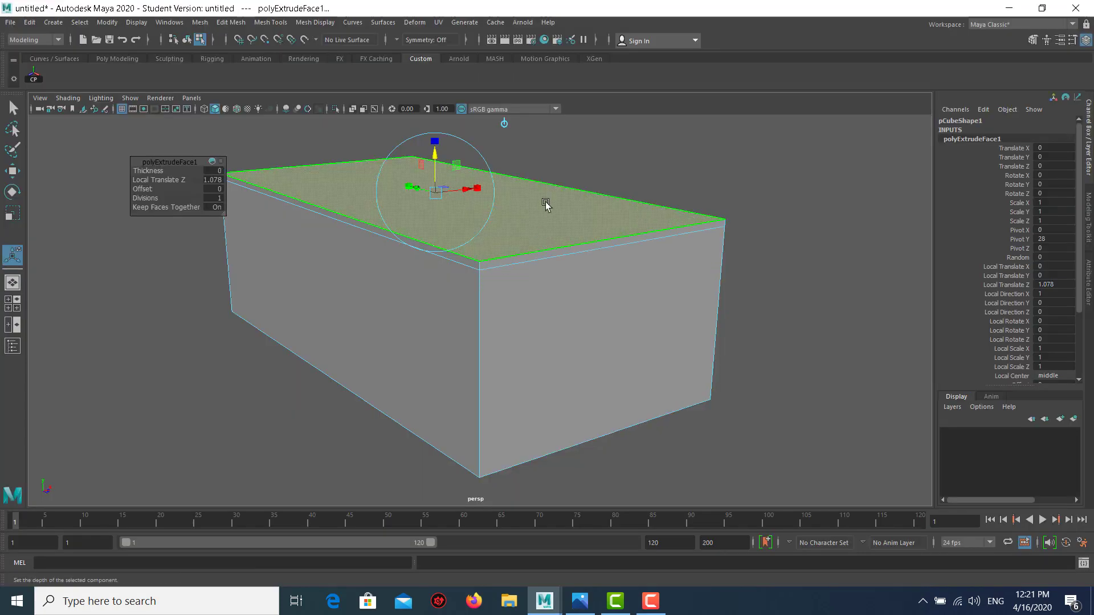
Step: Extrude the top face a second time, raising it about 0.68 units
shift+right_drag(545, 199, 542, 227)
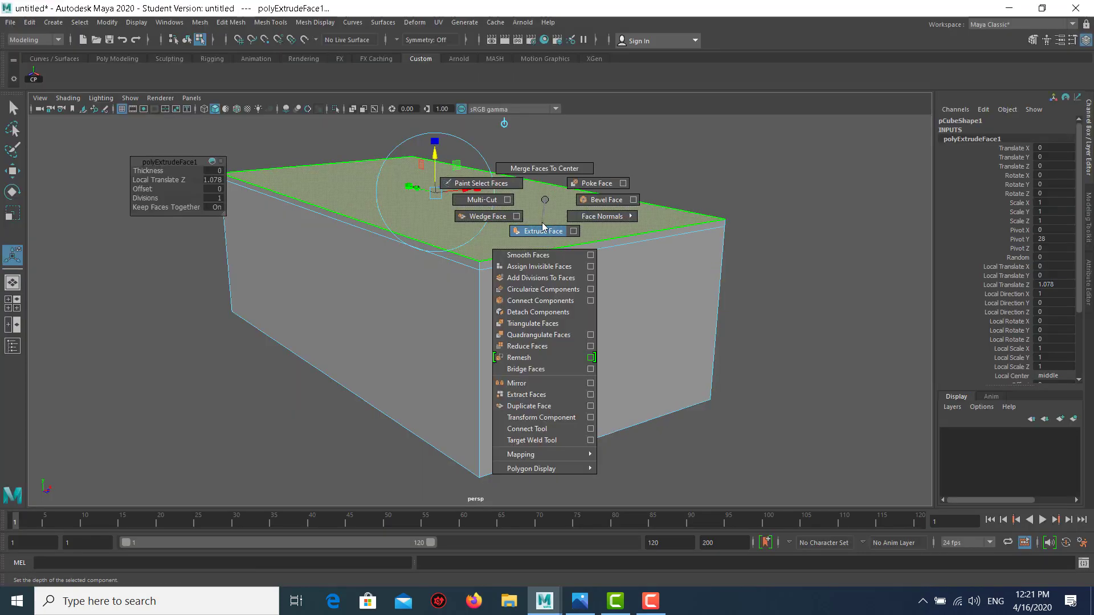
drag(435, 161, 436, 151)
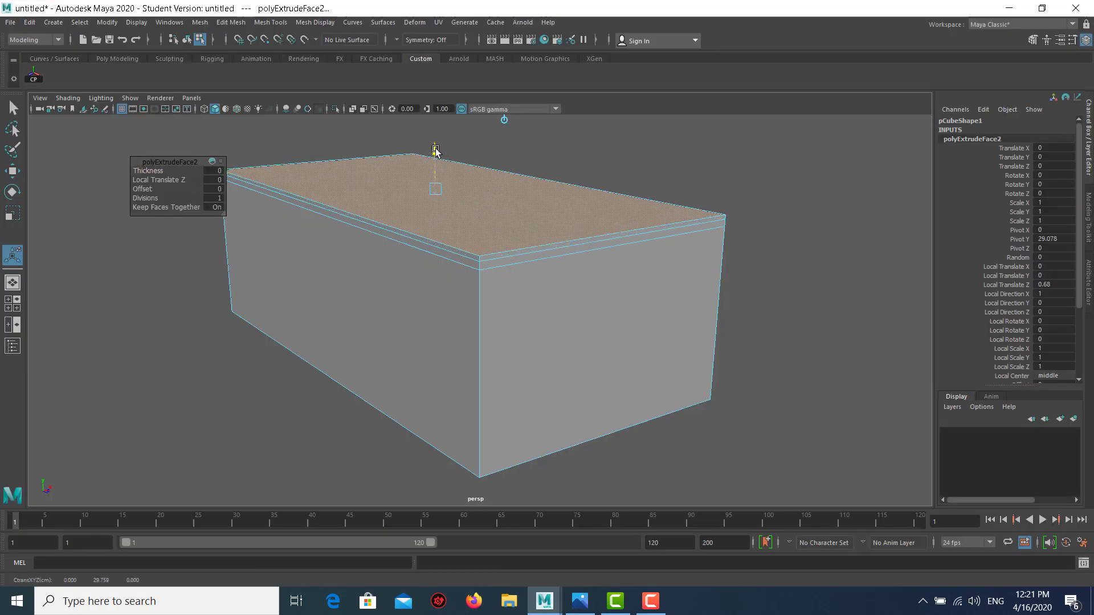
key(alt+Tab)
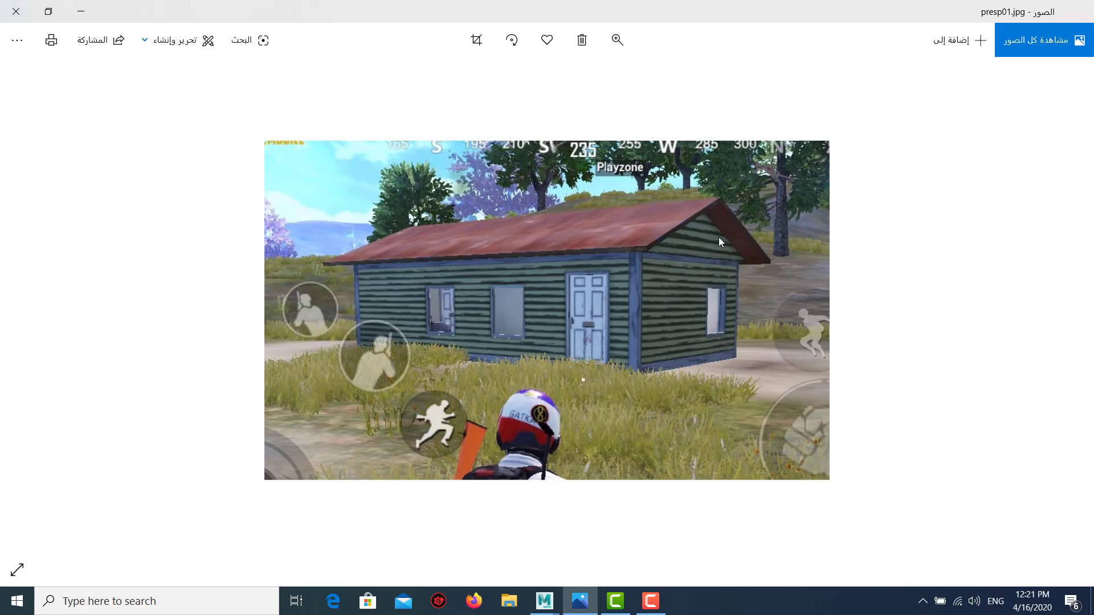
key(alt+Tab)
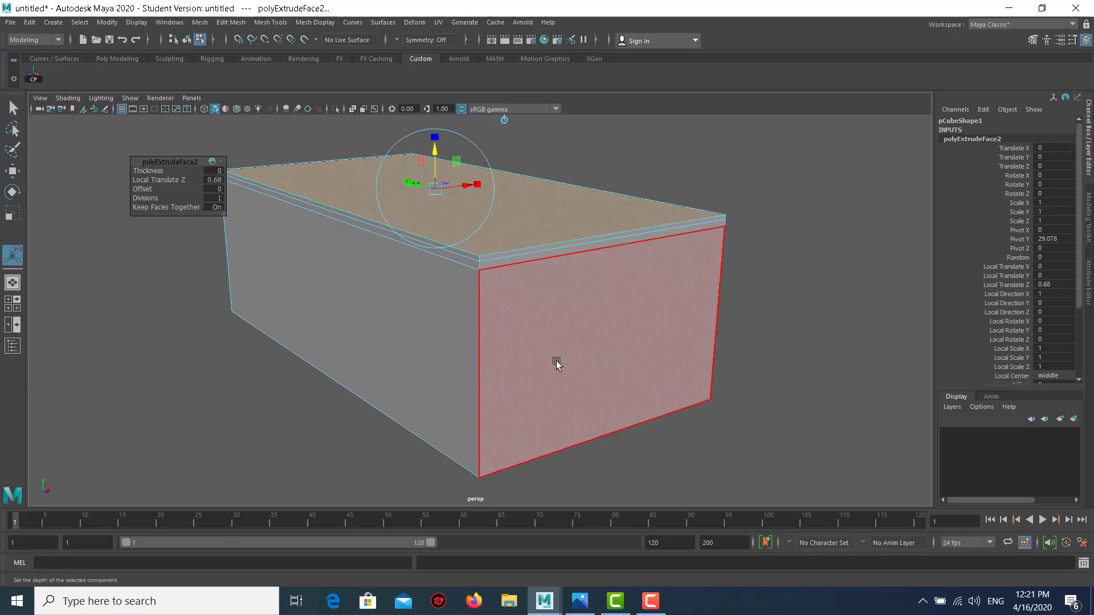
Step: Extrude the box's bottom face outward about 2.465 units as a base band
mouse_move(557, 364)
alt+mouse_down()
mouse_move(557, 310)
mouse_move(496, 279)
alt+mouse_up()
click(496, 280)
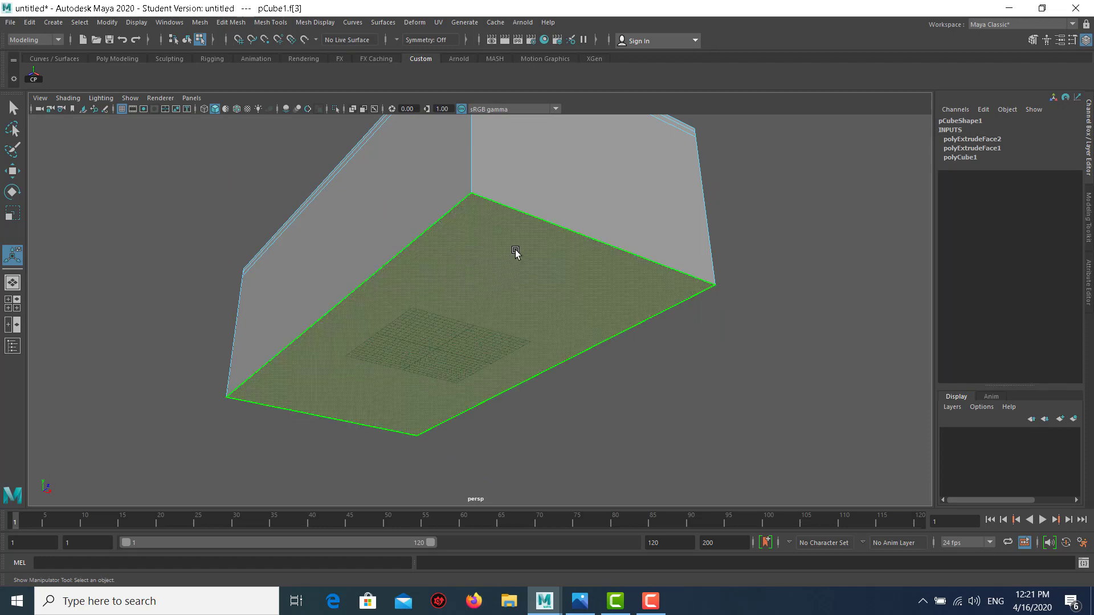
shift+right_drag(515, 246, 515, 276)
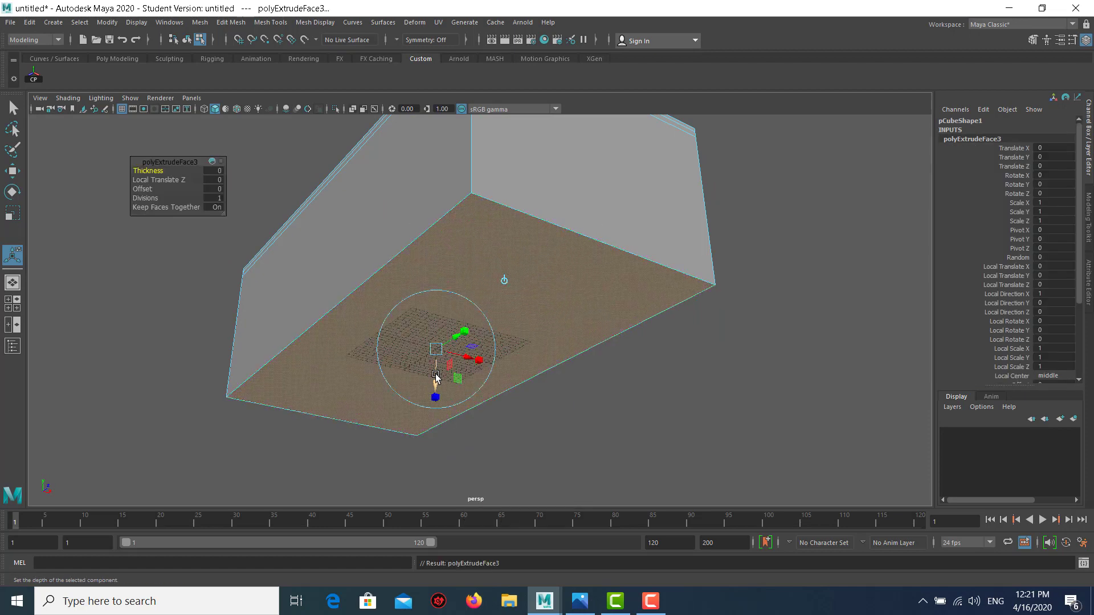
drag(435, 379, 433, 392)
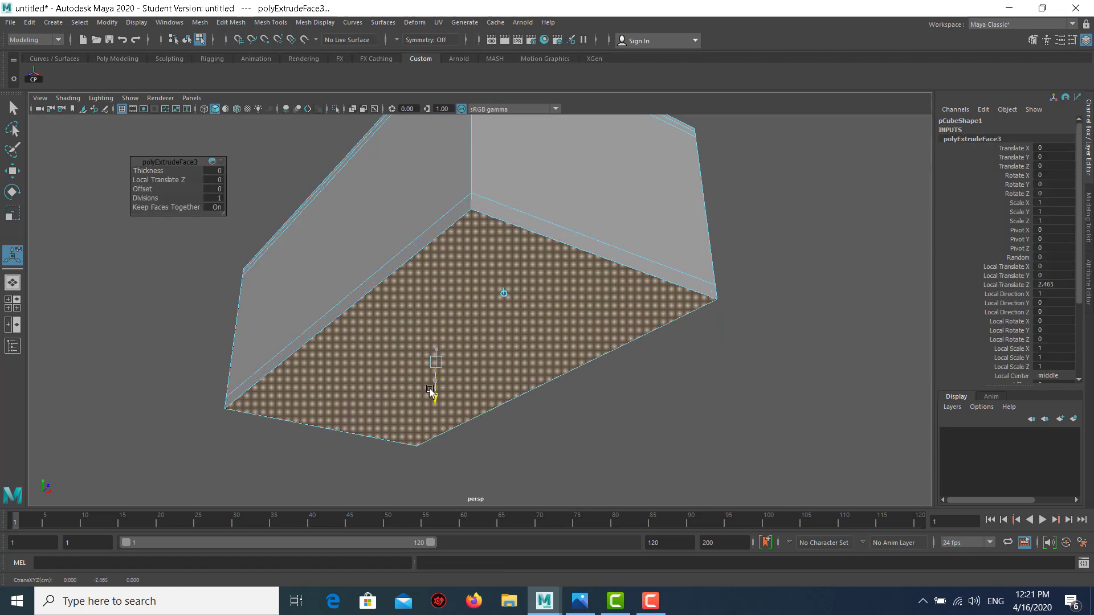
alt+drag(540, 215, 540, 244)
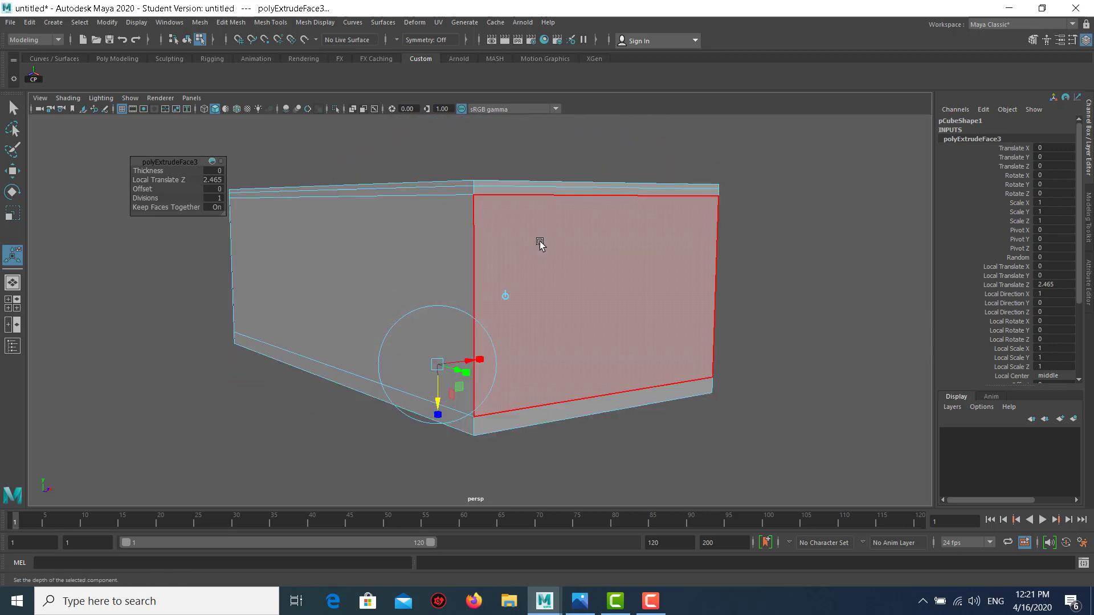
click(540, 244)
alt+drag(540, 244, 561, 204)
key(alt+Tab)
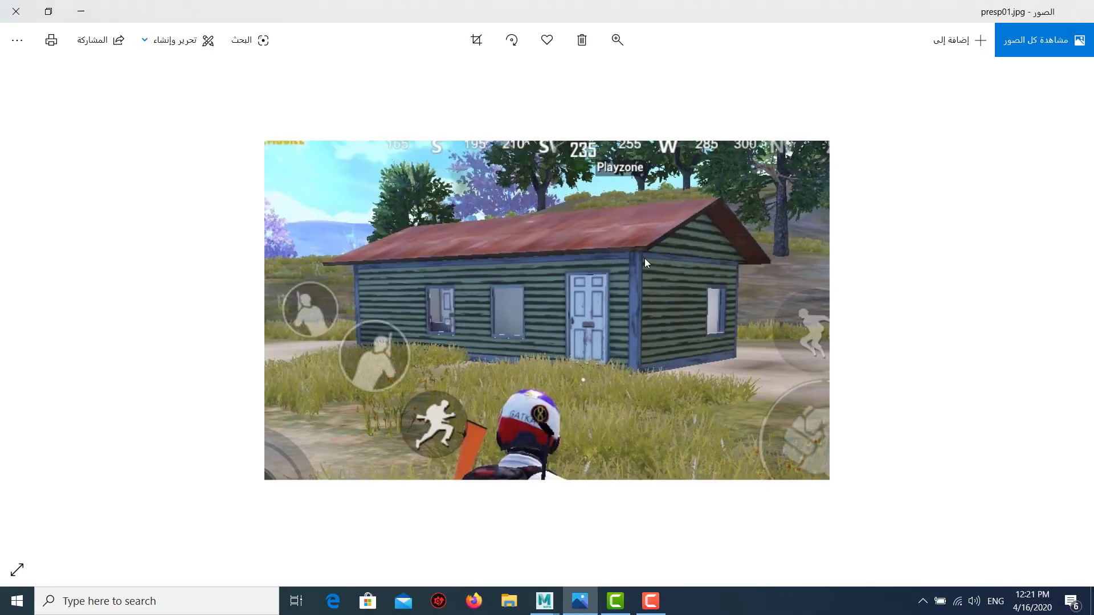
Step: Split the top edge ring to add a centre edge loop along the box
key(alt+Tab)
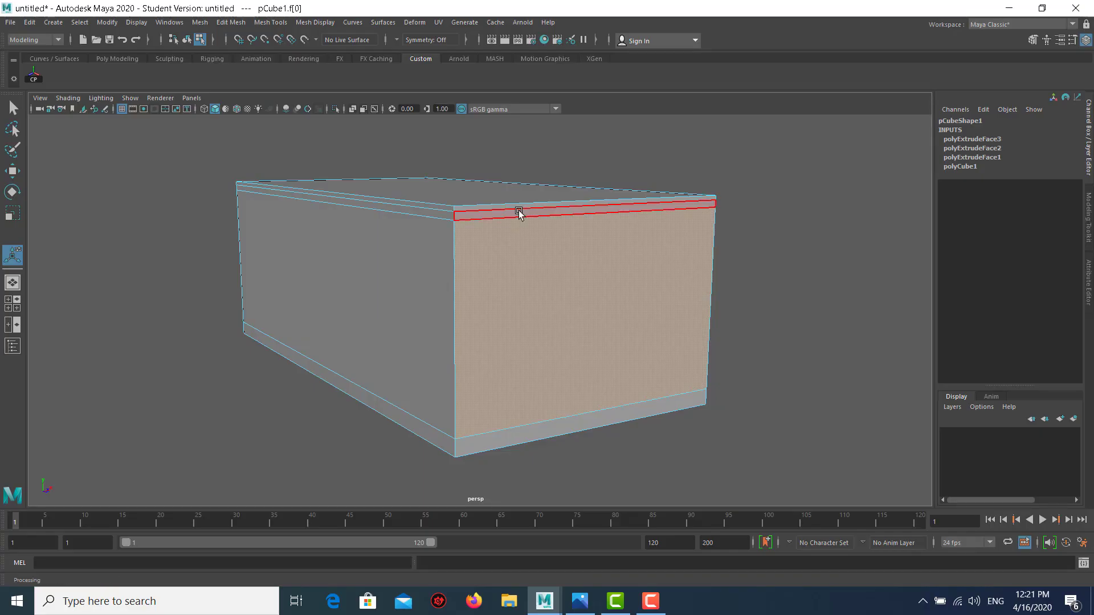
right_drag(496, 193, 495, 166)
click(395, 160)
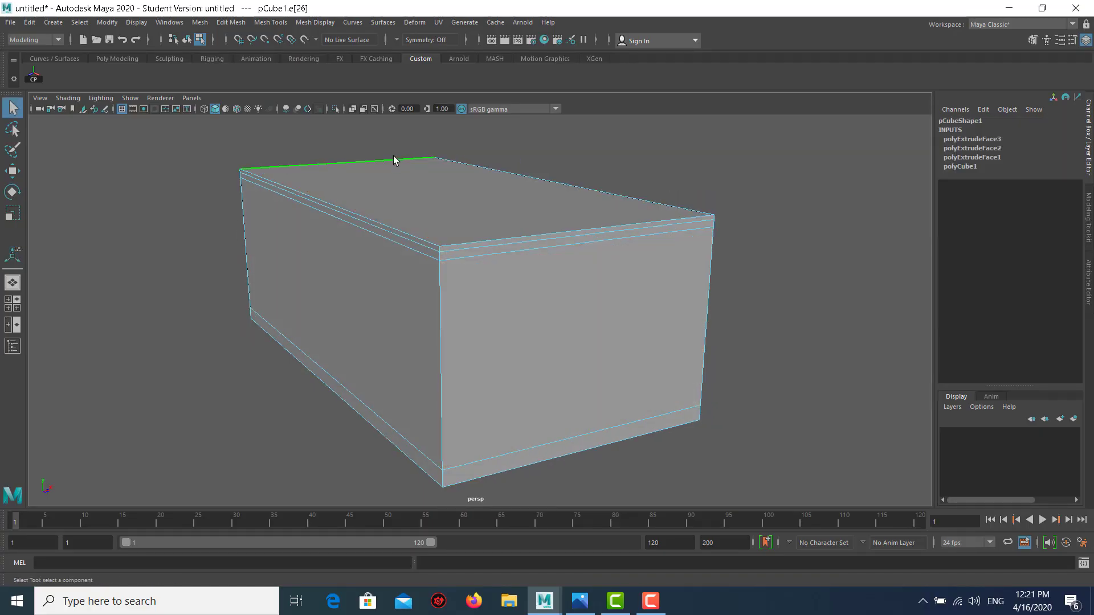
ctrl+right_click(391, 156)
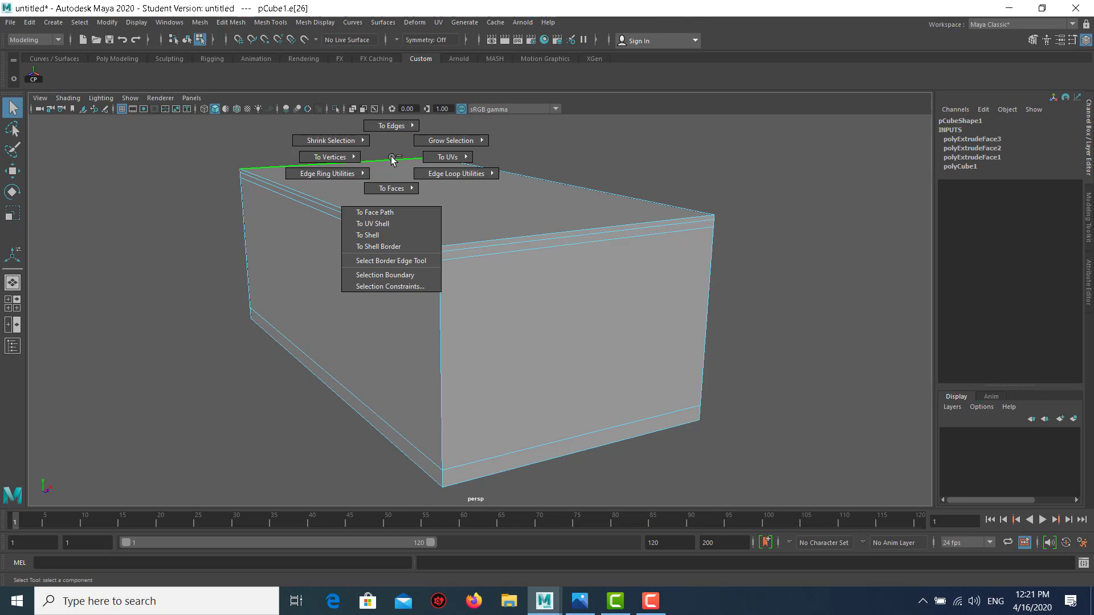
mouse_move(391, 160)
ctrl+right_down()
mouse_move(354, 180)
mouse_move(393, 192)
ctrl+right_up()
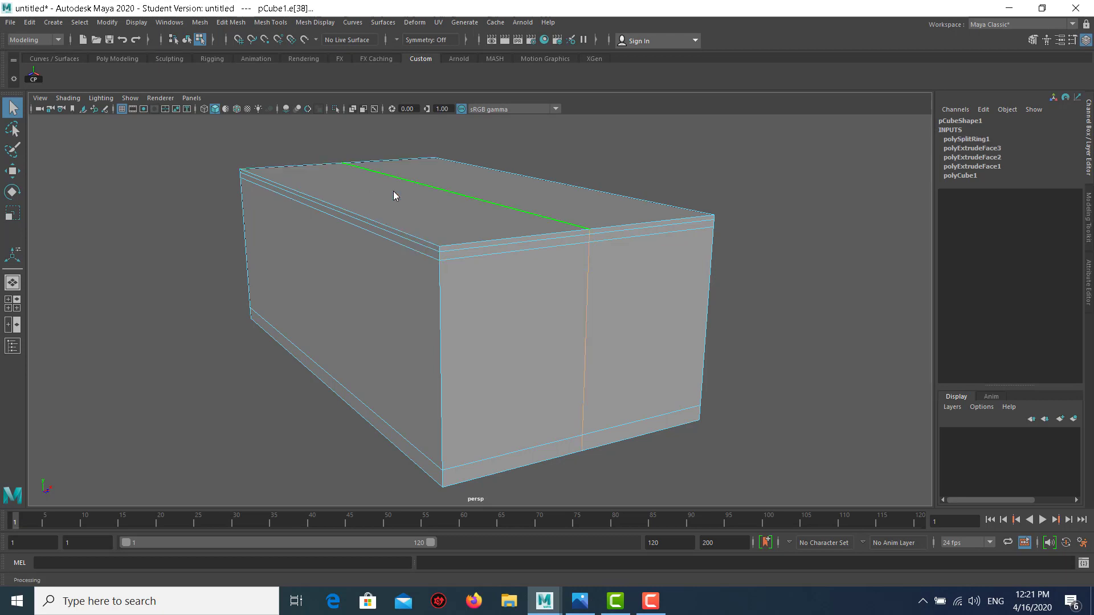
click(639, 150)
Step: Move the middle top edge up in Y to form the gable ridge
mouse_move(525, 195)
alt+mouse_down()
mouse_move(467, 228)
mouse_move(487, 242)
alt+mouse_up()
click(467, 227)
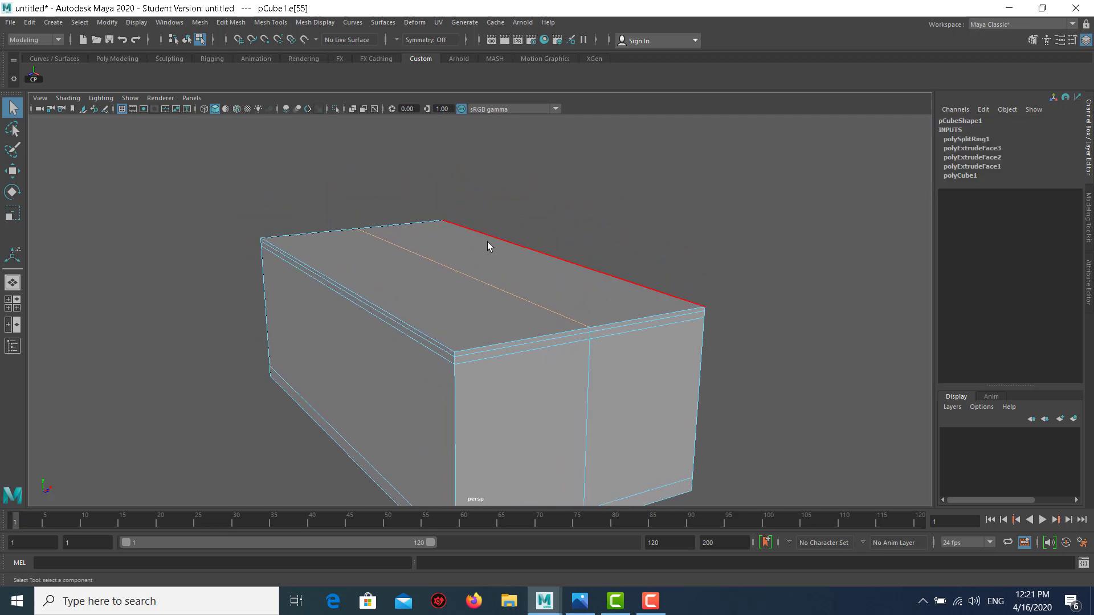
key(w)
drag(447, 209, 450, 179)
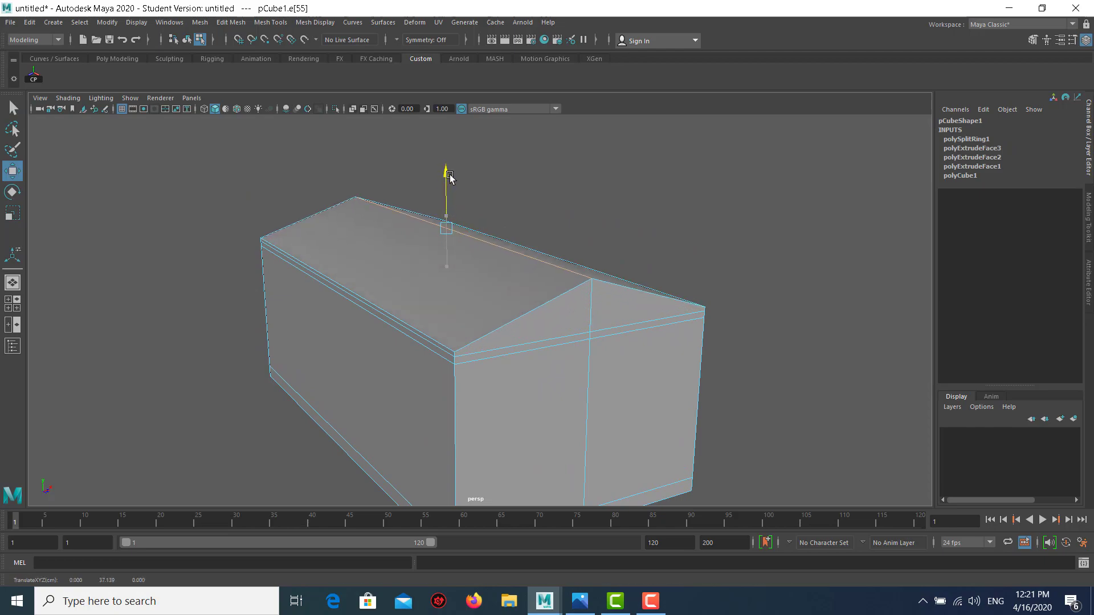
key(alt+Tab)
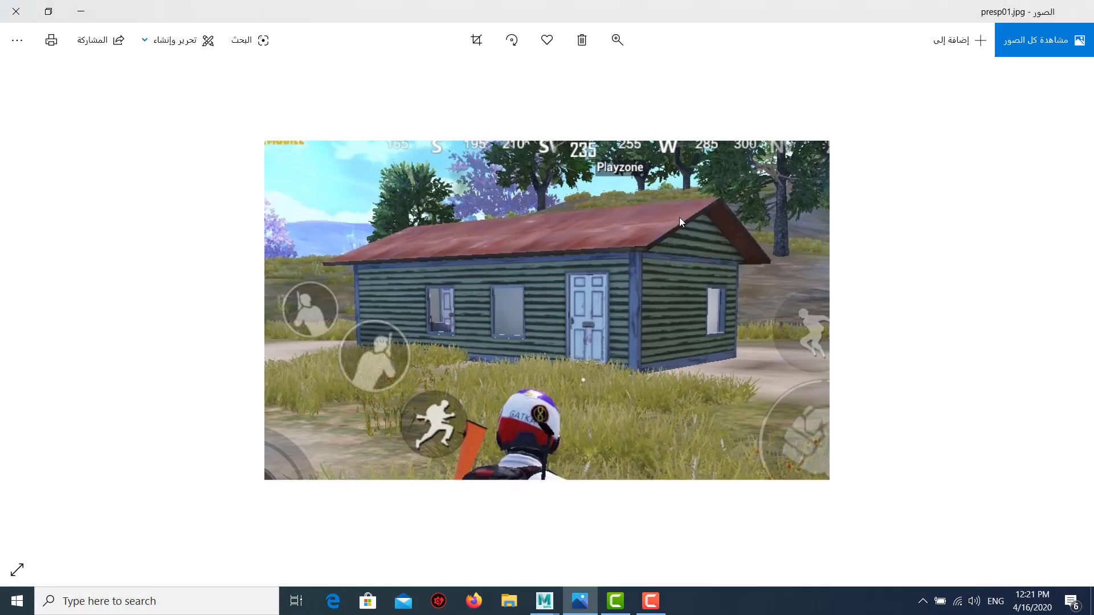
Step: Check the gabled box against presp01, side002 and front01 photos
key(alt+Tab)
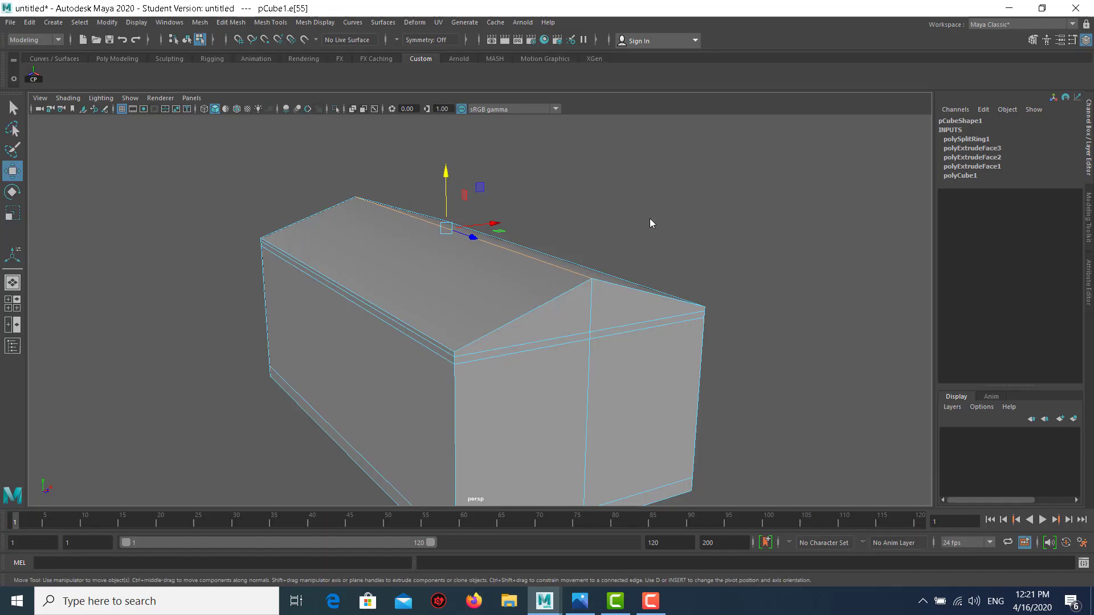
key(alt+Tab)
key(Right)
key(Right)
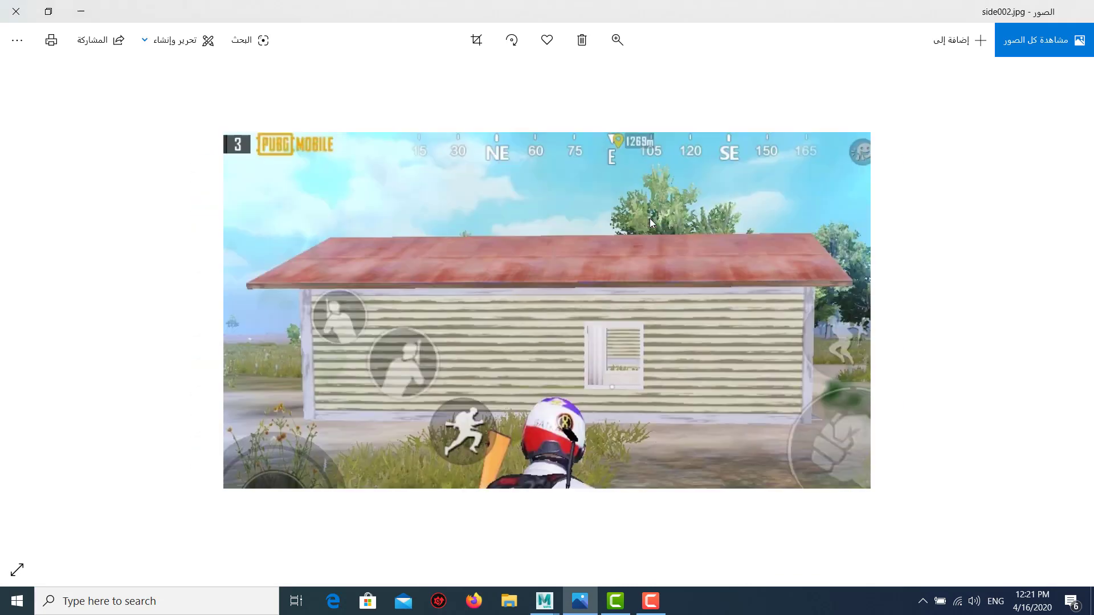
key(Left)
key(Right)
key(Left)
key(Left)
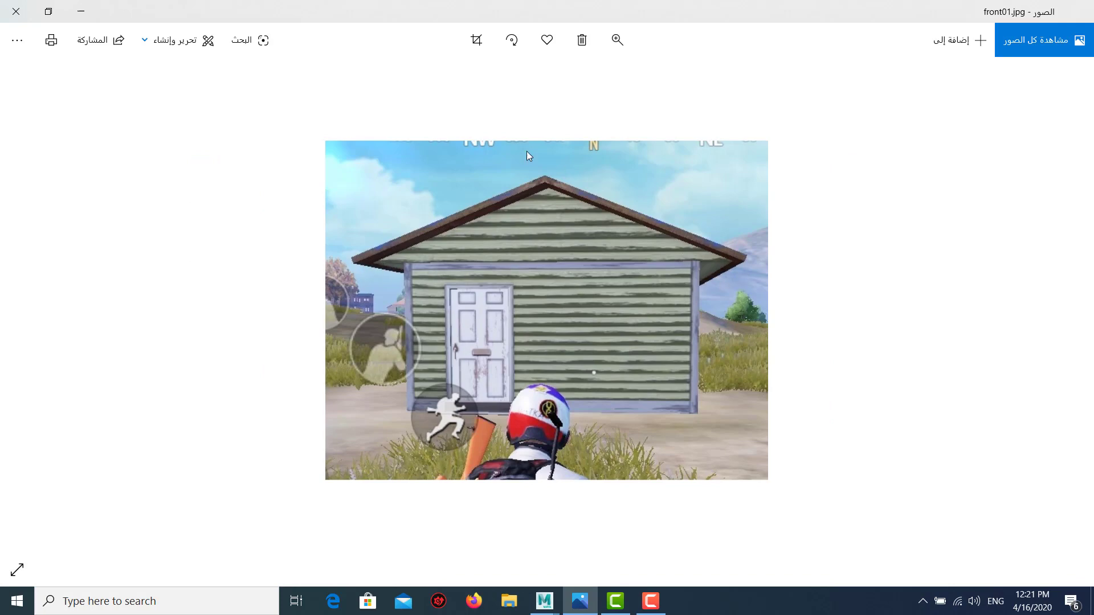
key(alt+Tab)
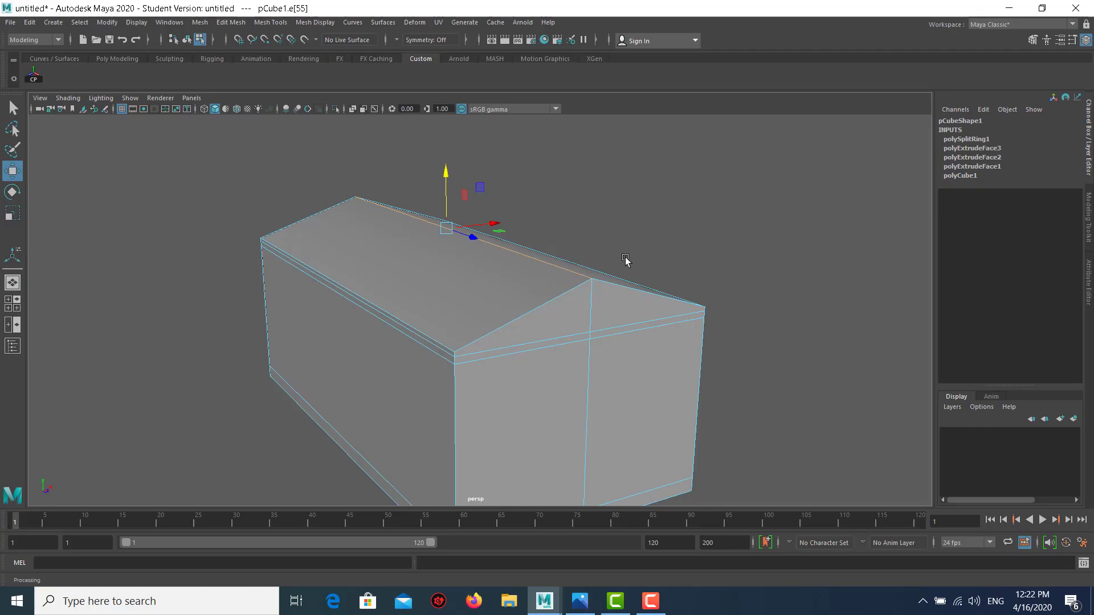
Step: Select the thin roof-edge strip face and bring up the Modeling Toolkit
scroll(448, 306, up, 2)
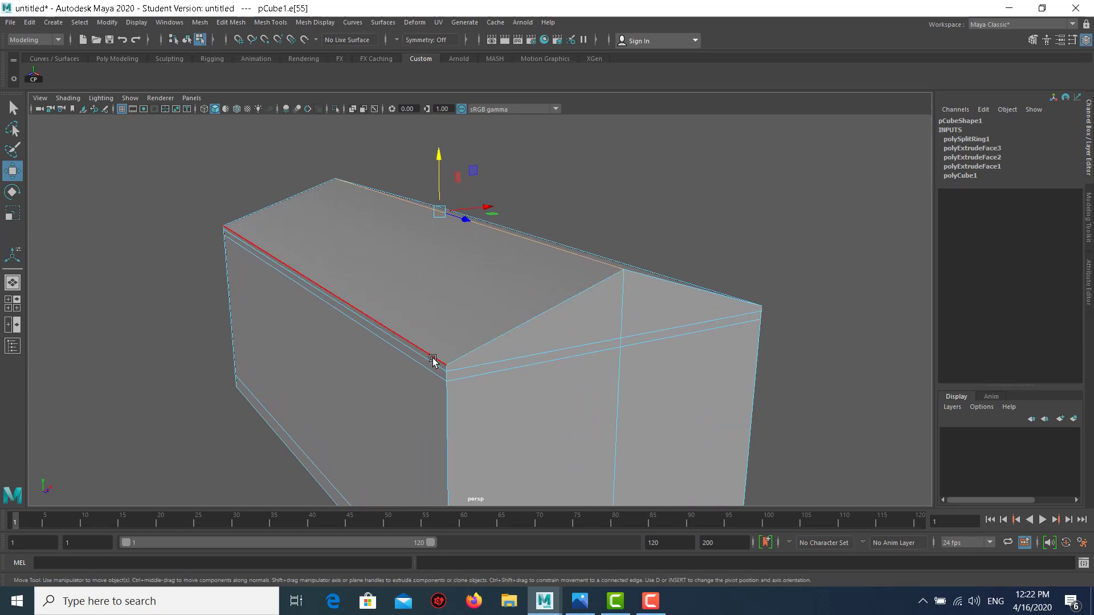
alt+drag(425, 285, 452, 310)
scroll(452, 310, up, 1)
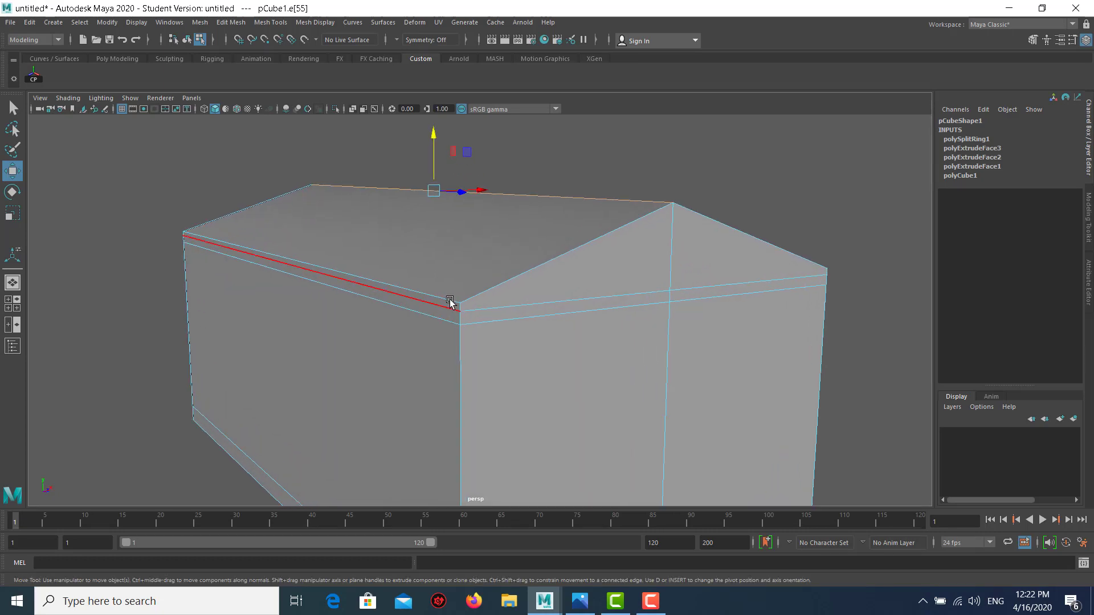
right_drag(450, 302, 446, 310)
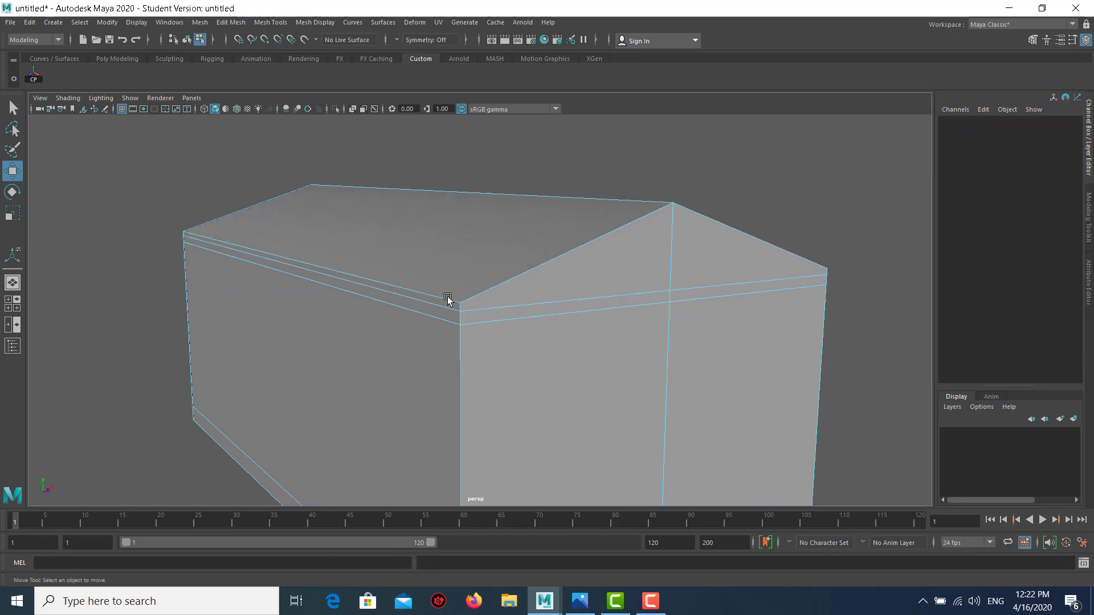
click(444, 302)
mouse_move(635, 301)
alt+mouse_down()
mouse_move(577, 296)
mouse_move(528, 269)
alt+mouse_up()
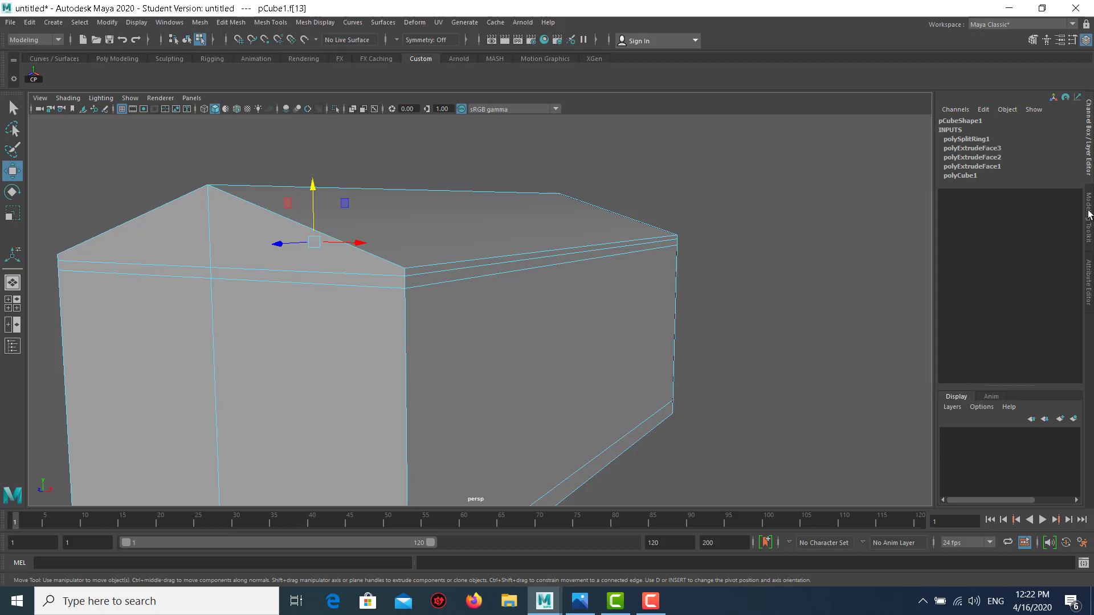
click(1088, 214)
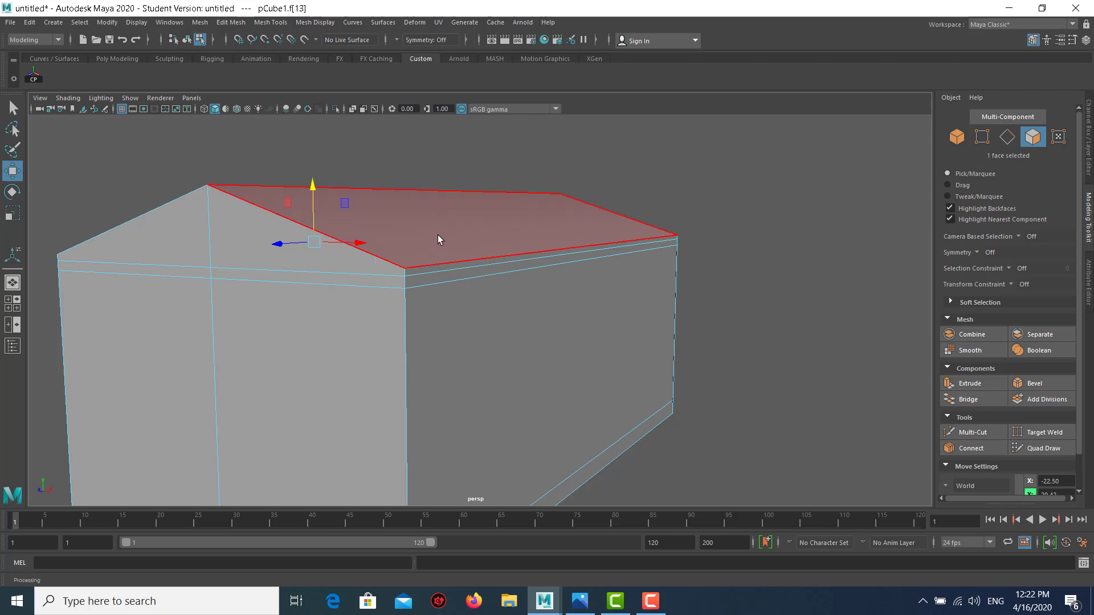
Step: Set Modeling Toolkit symmetry to Object X so mirrored faces select together
alt+drag(425, 233, 481, 258)
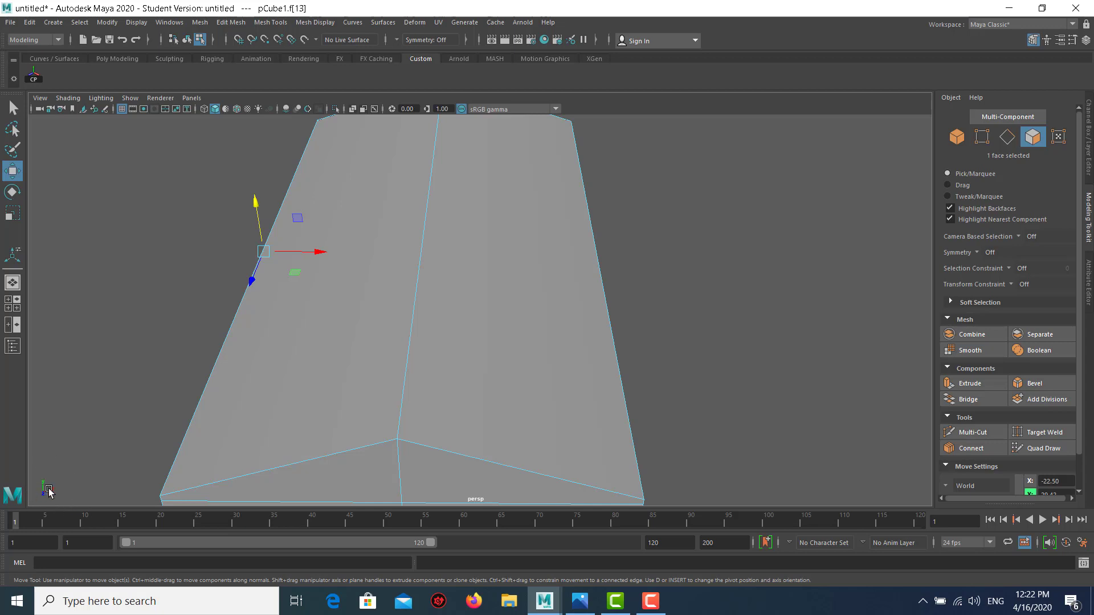
click(975, 251)
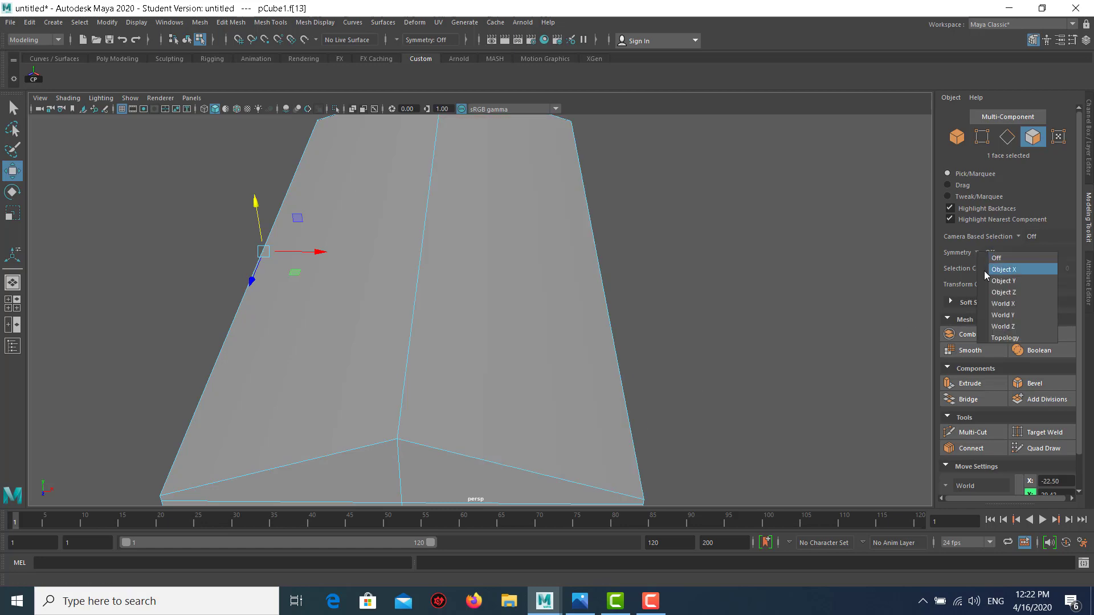
click(983, 272)
alt+drag(341, 261, 374, 256)
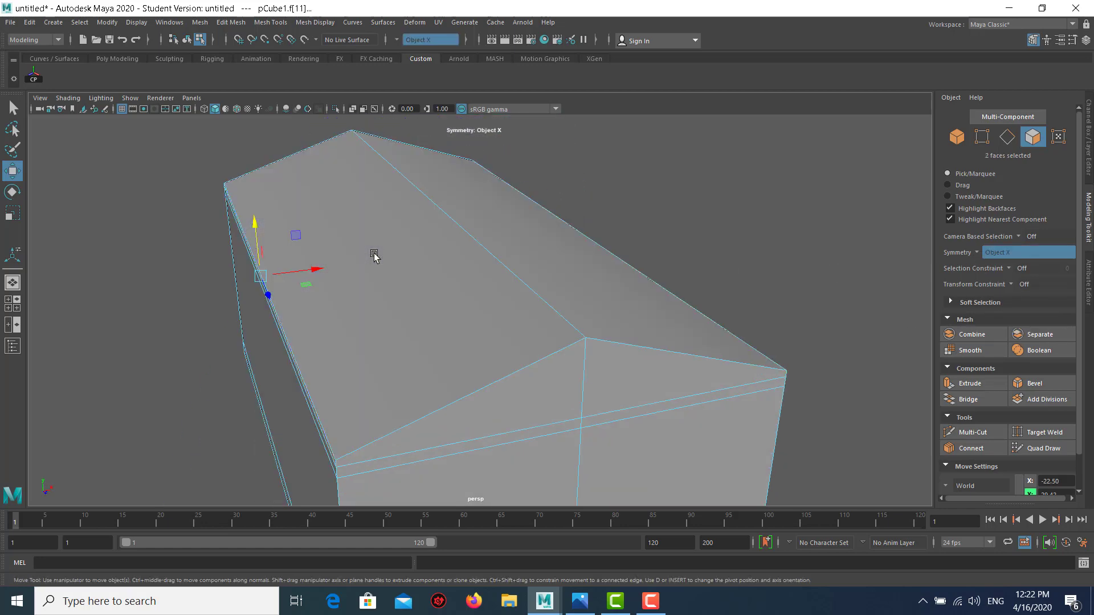
Step: Select the two mirrored triangular gable faces and extrude them as polyExtrudeFace4
click(179, 310)
mouse_move(179, 310)
alt+mouse_down()
mouse_move(277, 269)
mouse_move(274, 278)
alt+mouse_up()
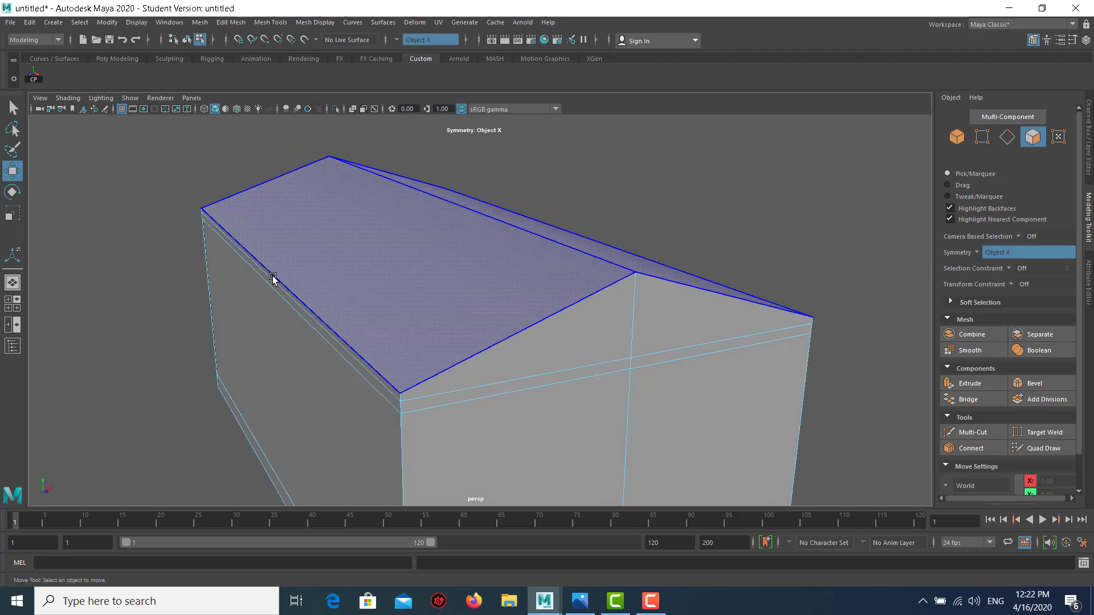
click(271, 281)
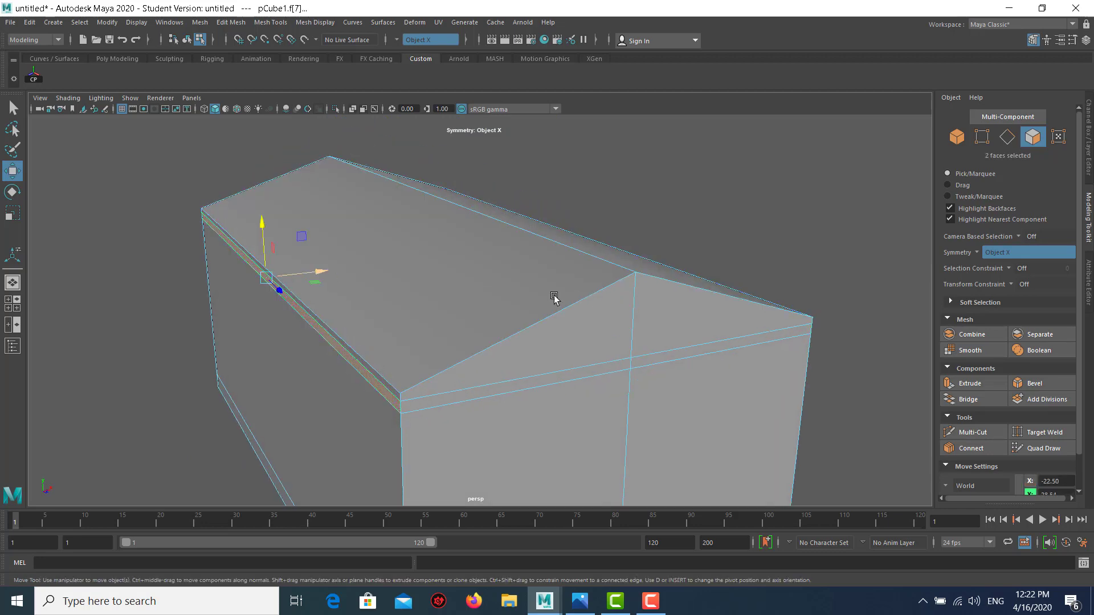
mouse_move(554, 298)
alt+mouse_down()
mouse_move(586, 342)
mouse_move(480, 313)
alt+mouse_up()
click(417, 291)
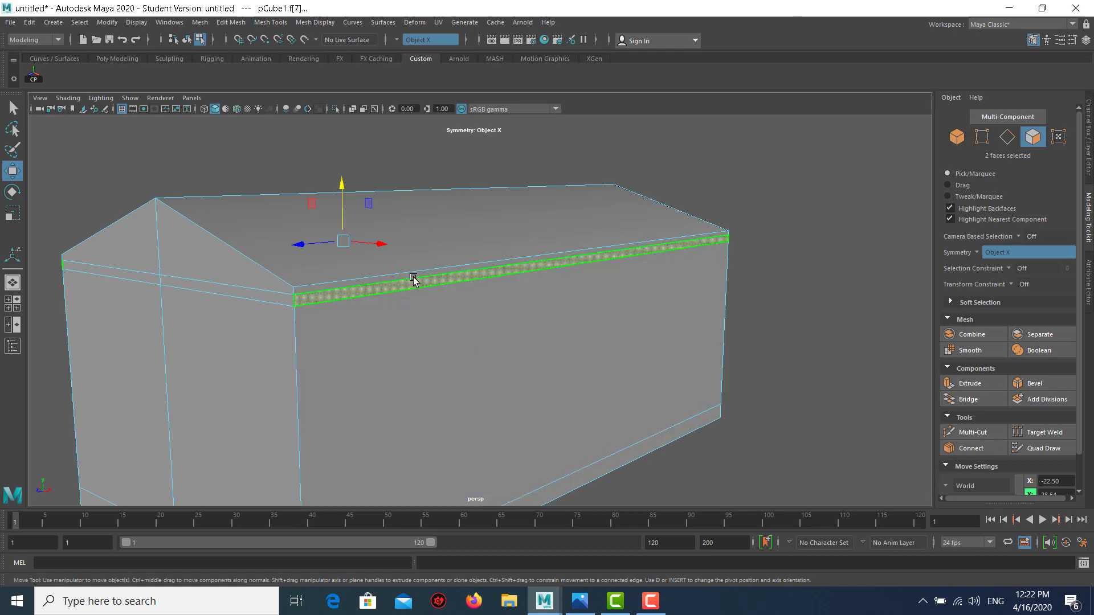
click(376, 274)
alt+drag(375, 274, 404, 252)
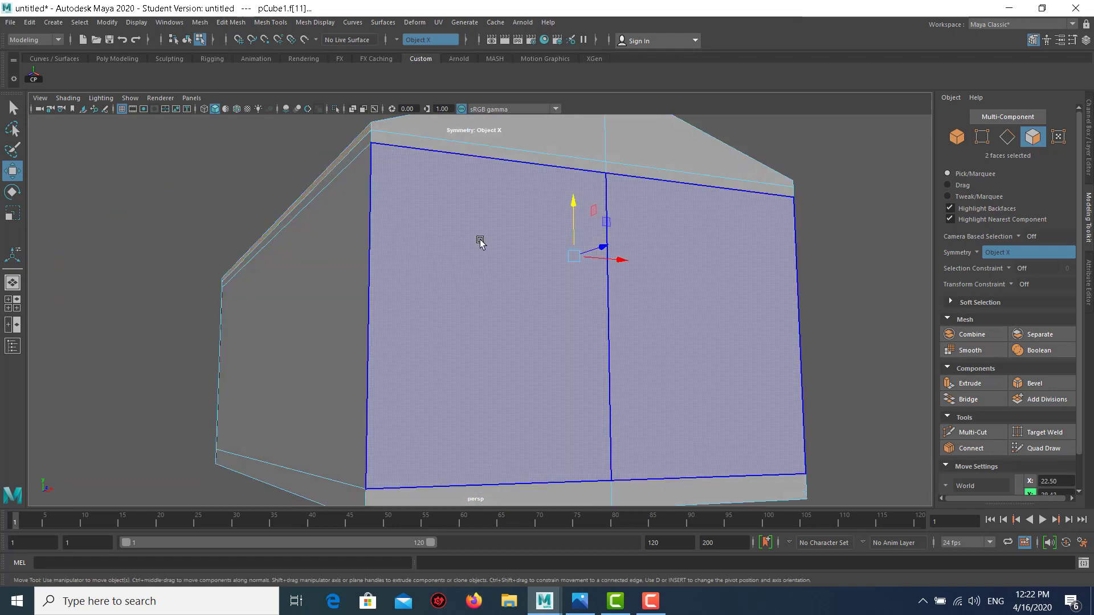
mouse_move(481, 239)
alt+mouse_down()
mouse_move(479, 251)
mouse_move(771, 201)
alt+mouse_up()
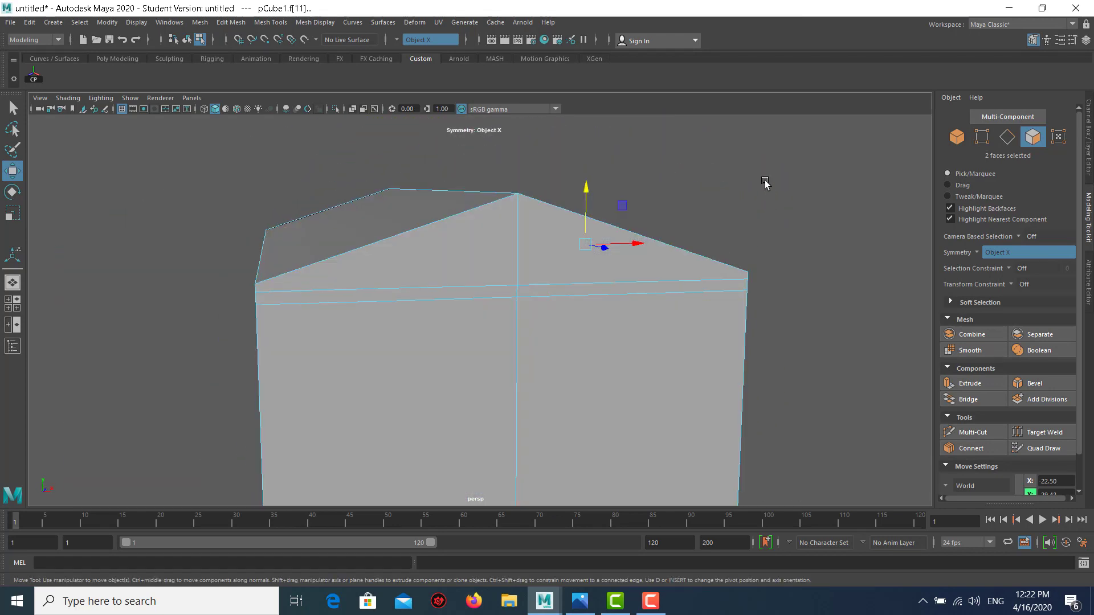
shift+right_drag(765, 183, 763, 213)
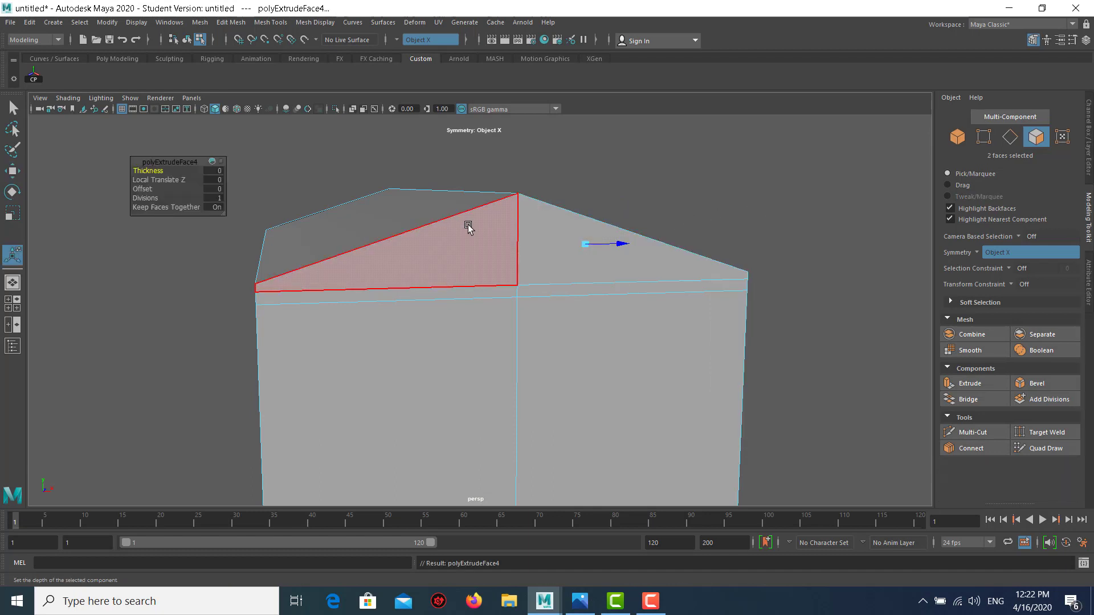
Step: Push the gable extrusion out to Local Translate Z 4.606, checking the eaves against the reference photo
alt+drag(466, 224, 658, 251)
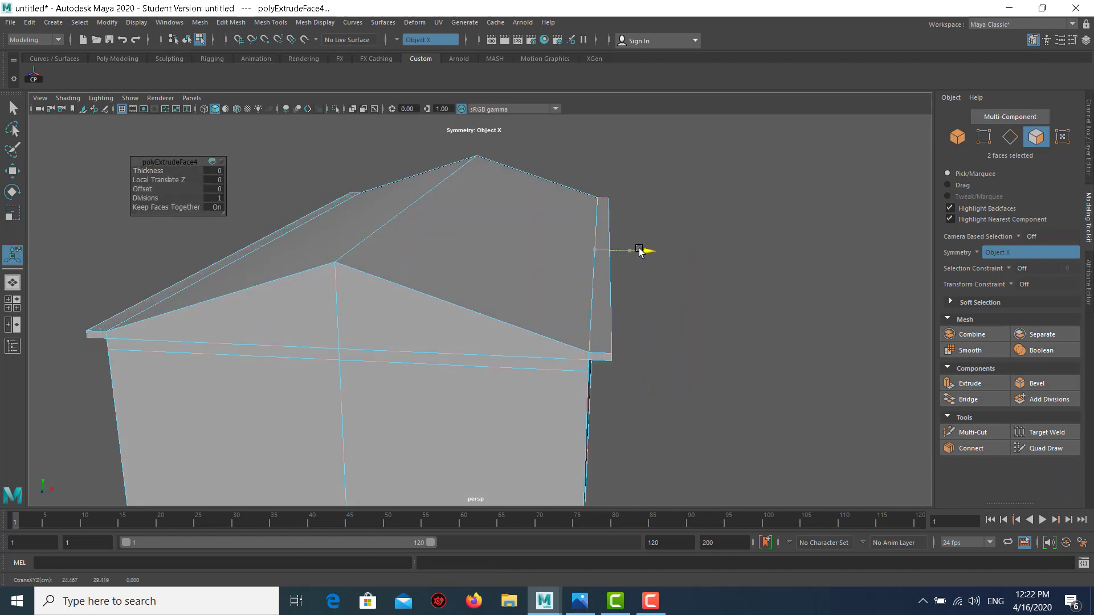
key(alt+Tab)
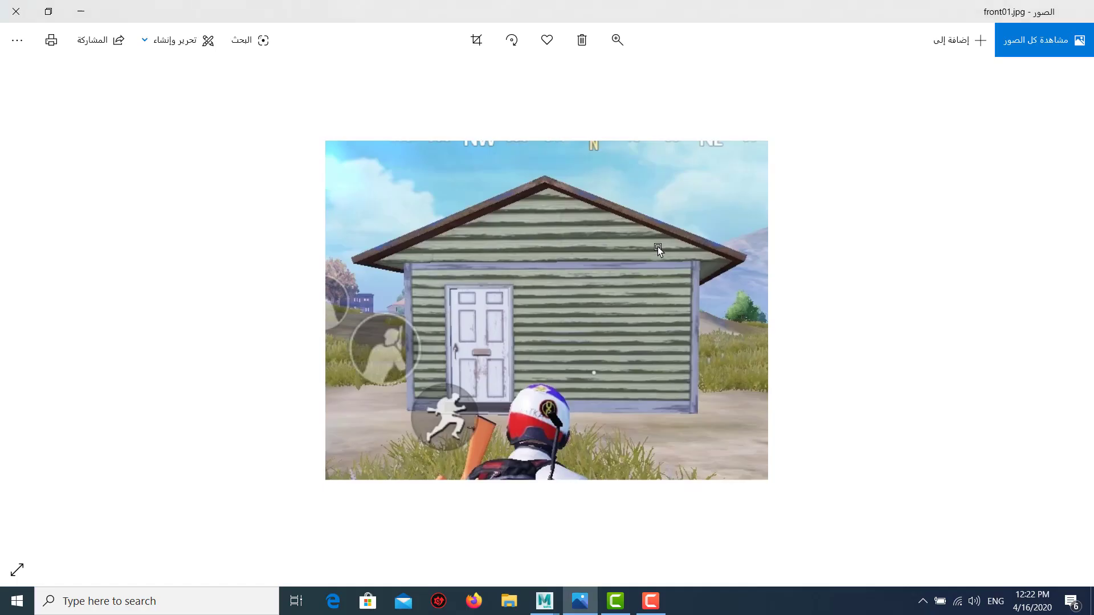
key(alt+Tab)
mouse_move(613, 288)
alt+mouse_down()
mouse_move(625, 274)
mouse_move(603, 279)
alt+mouse_up()
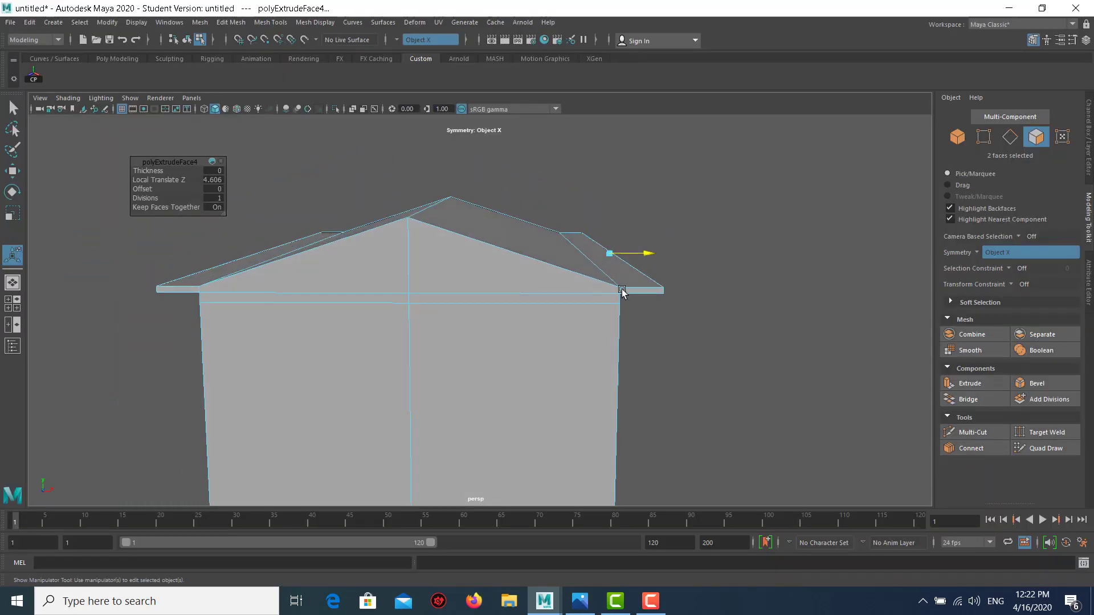
scroll(536, 260, up, 3)
alt+drag(536, 261, 390, 244)
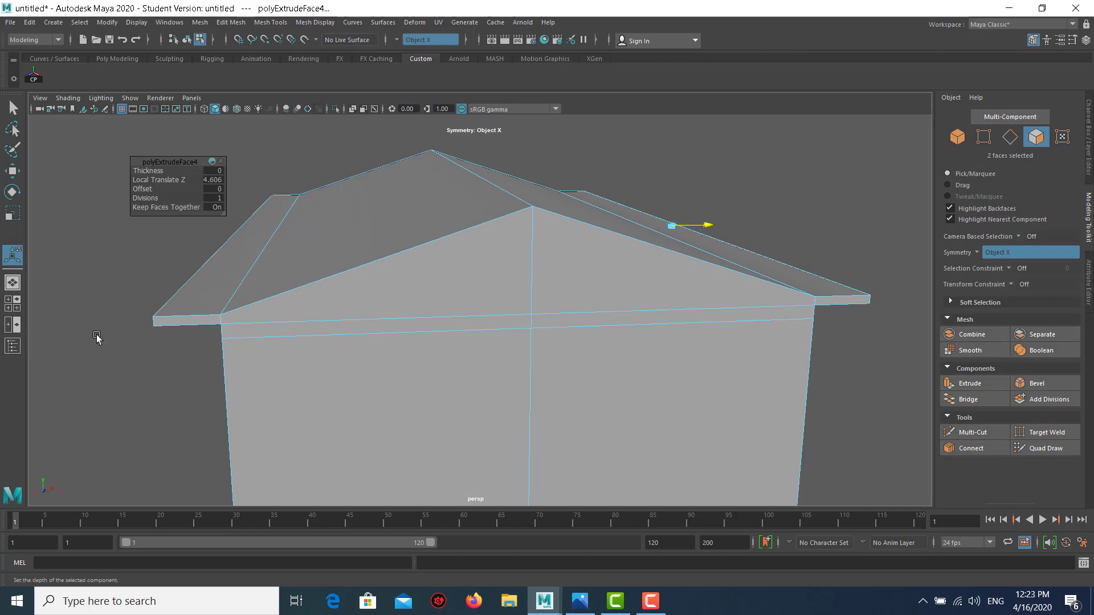
key(alt+Tab)
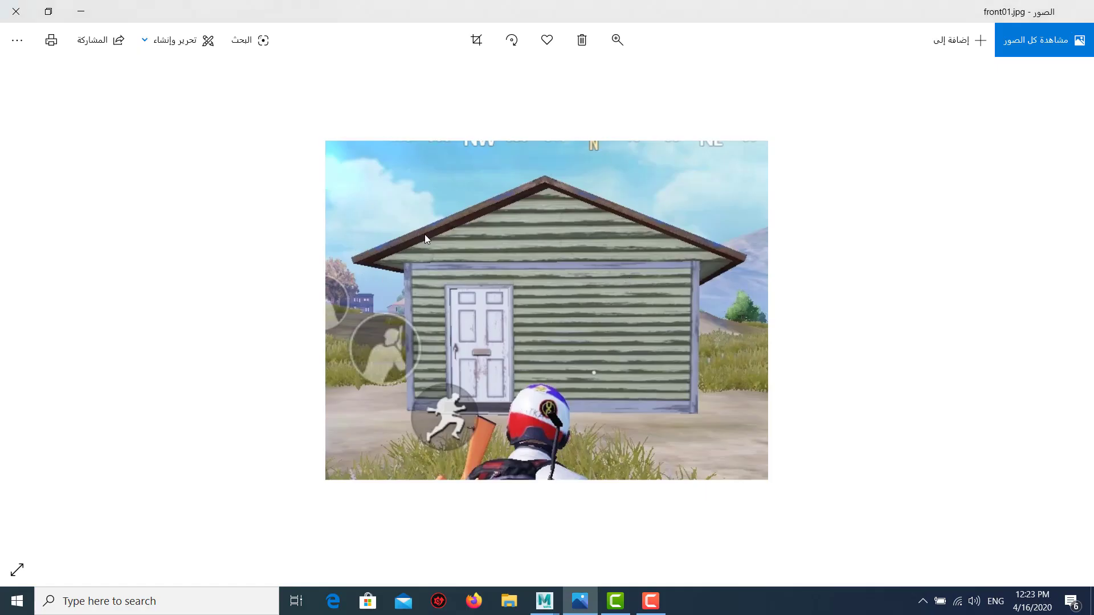
key(alt+Tab)
Step: Select the sloping roof edge and its mirror for moving in a zoomed front view
right_drag(379, 220, 401, 199)
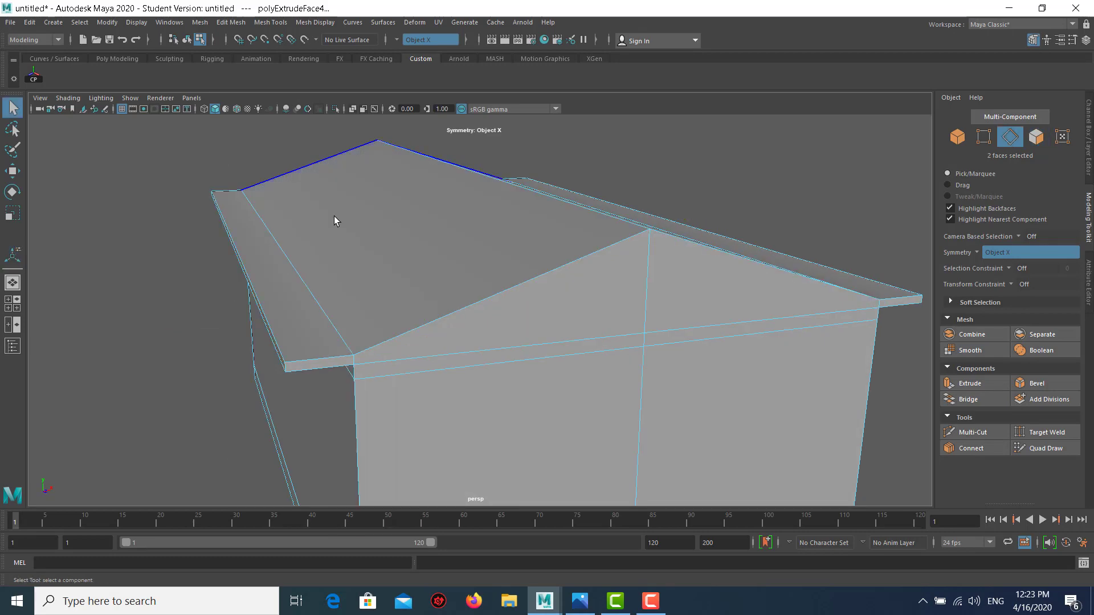
click(291, 266)
key(w)
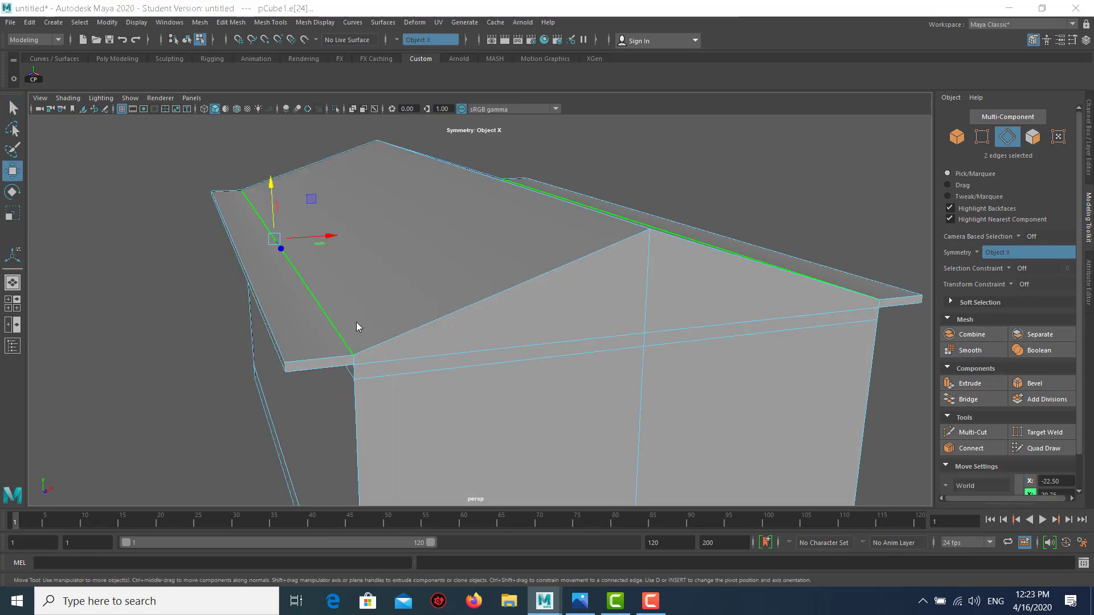
key(space)
key(space)
scroll(307, 369, down, 2)
scroll(376, 258, down, 1)
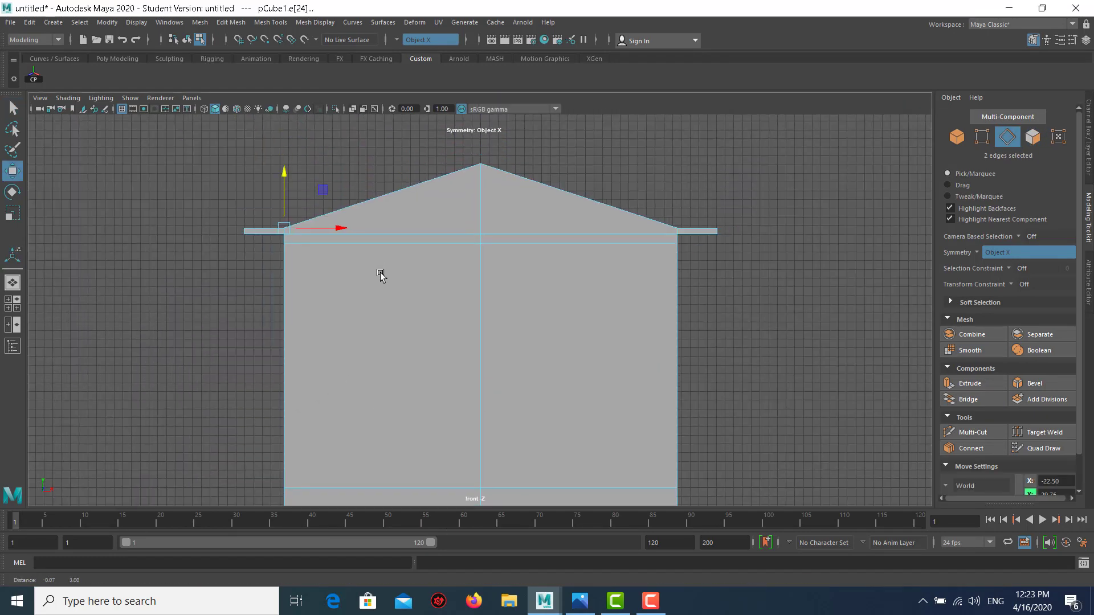
ctrl+alt+drag(254, 164, 780, 304)
scroll(467, 232, up, 1)
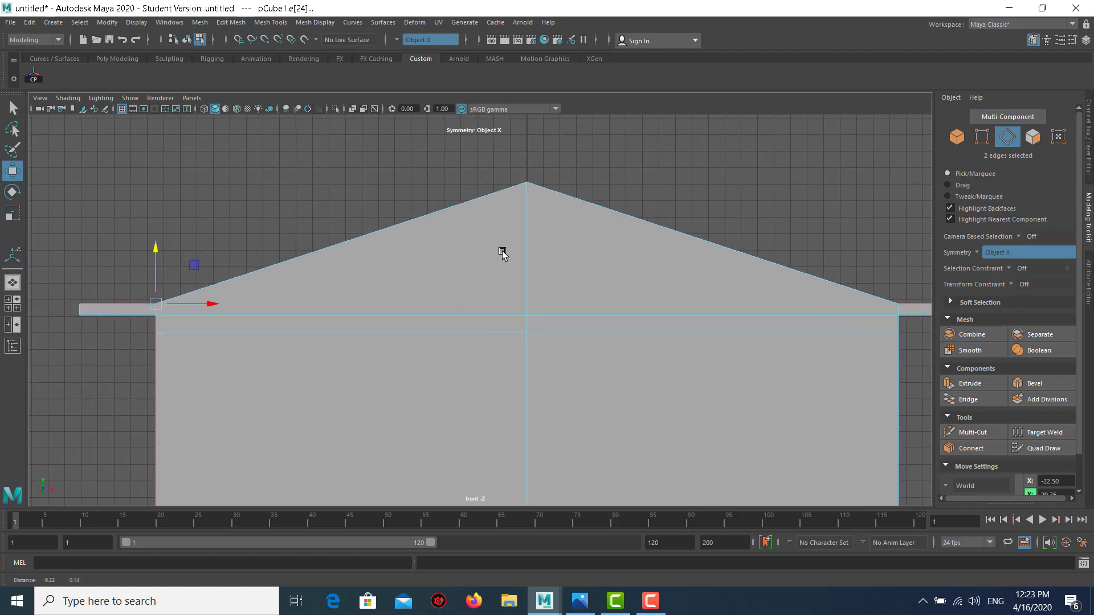
scroll(296, 252, up, 1)
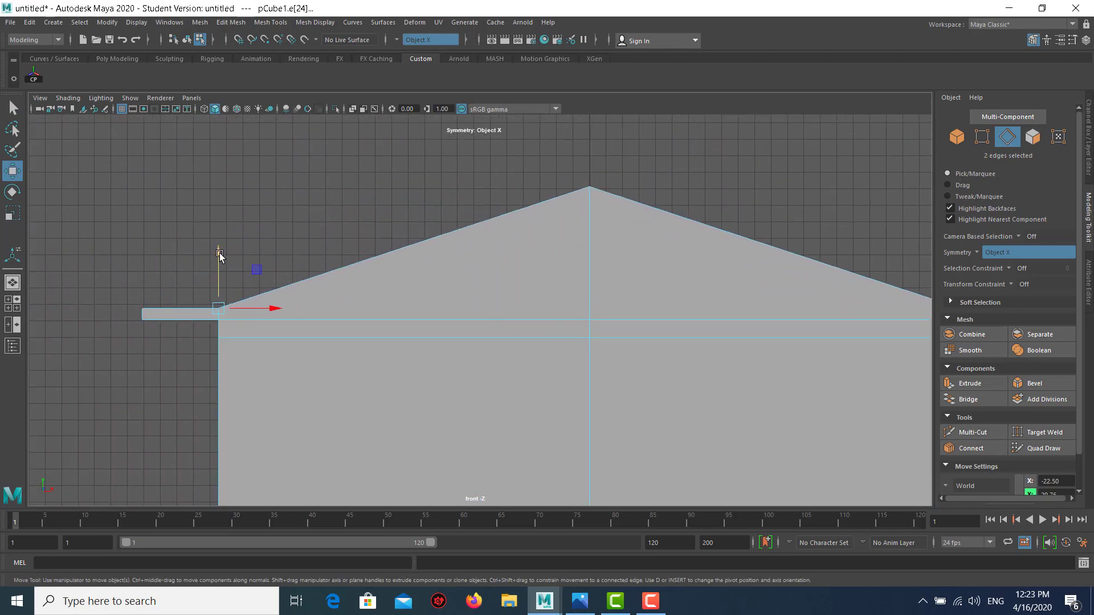
Step: Raise the selected roof edges upward and compare the eaves with front01.jpg
drag(220, 255, 222, 234)
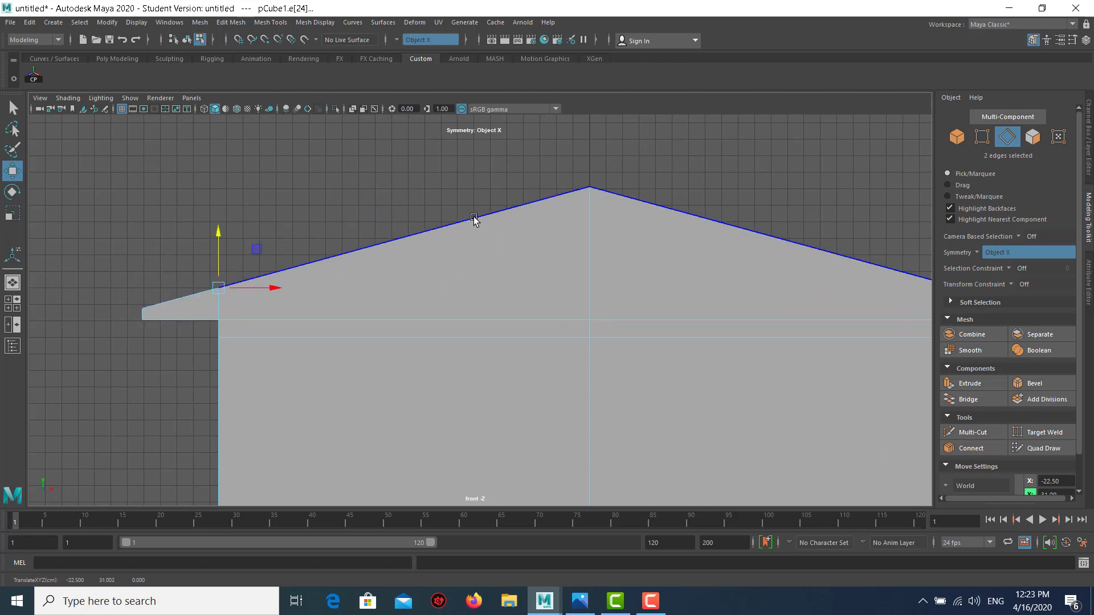
key(f)
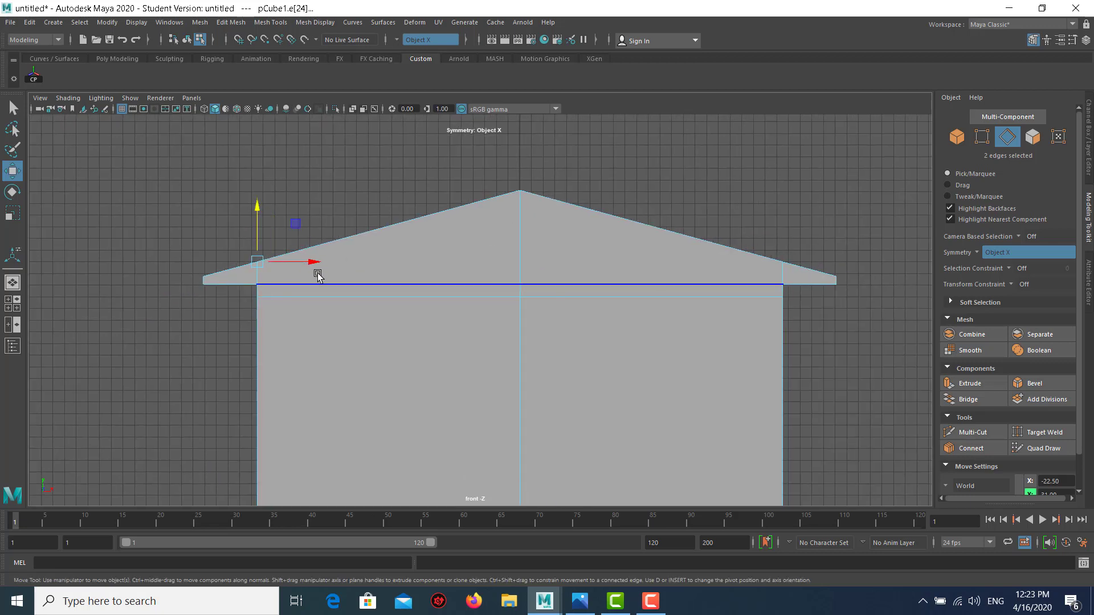
scroll(184, 285, up, 5)
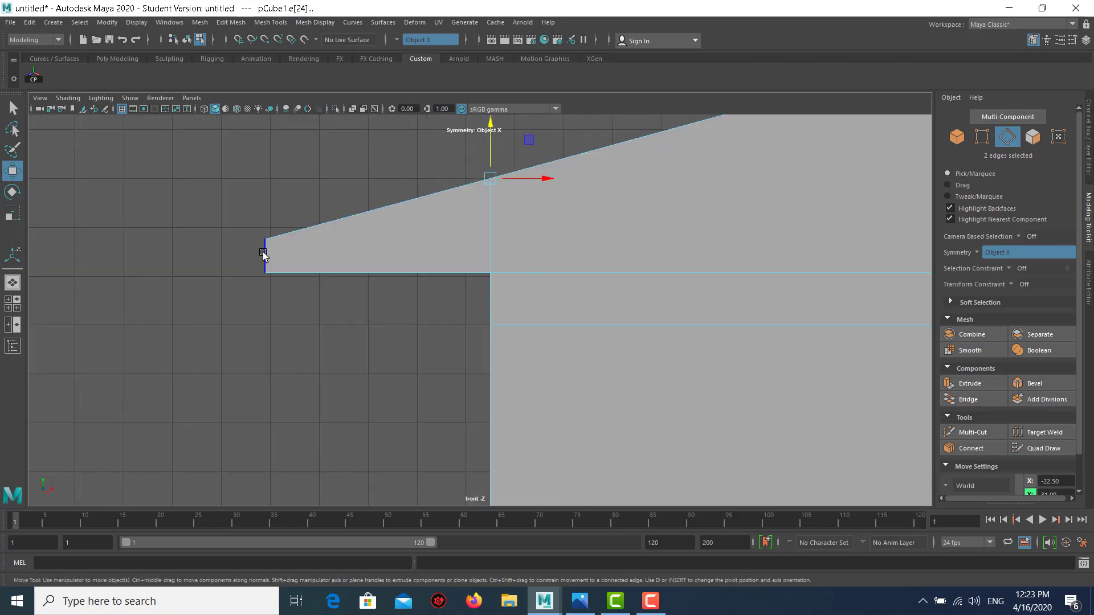
key(alt+Tab)
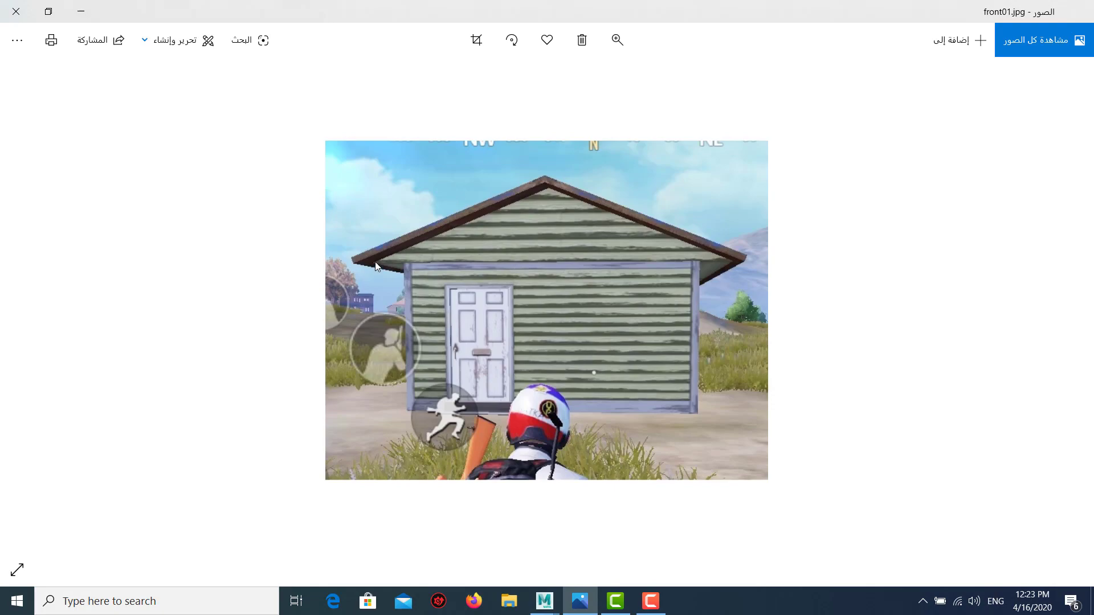
key(alt+Tab)
right_drag(322, 237, 250, 219)
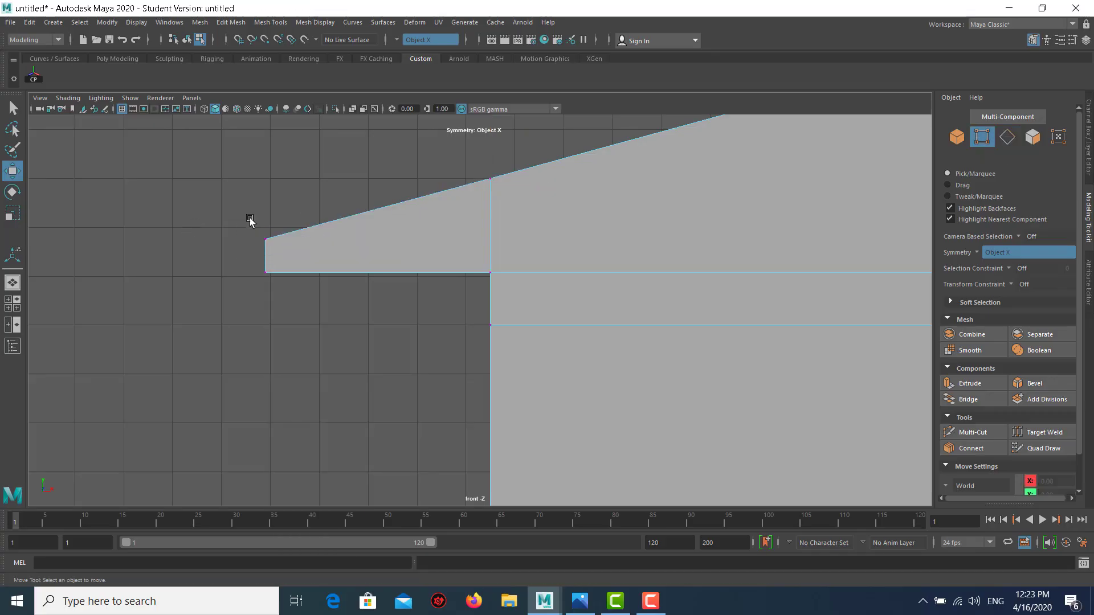
drag(249, 219, 284, 257)
shift+drag(464, 159, 536, 199)
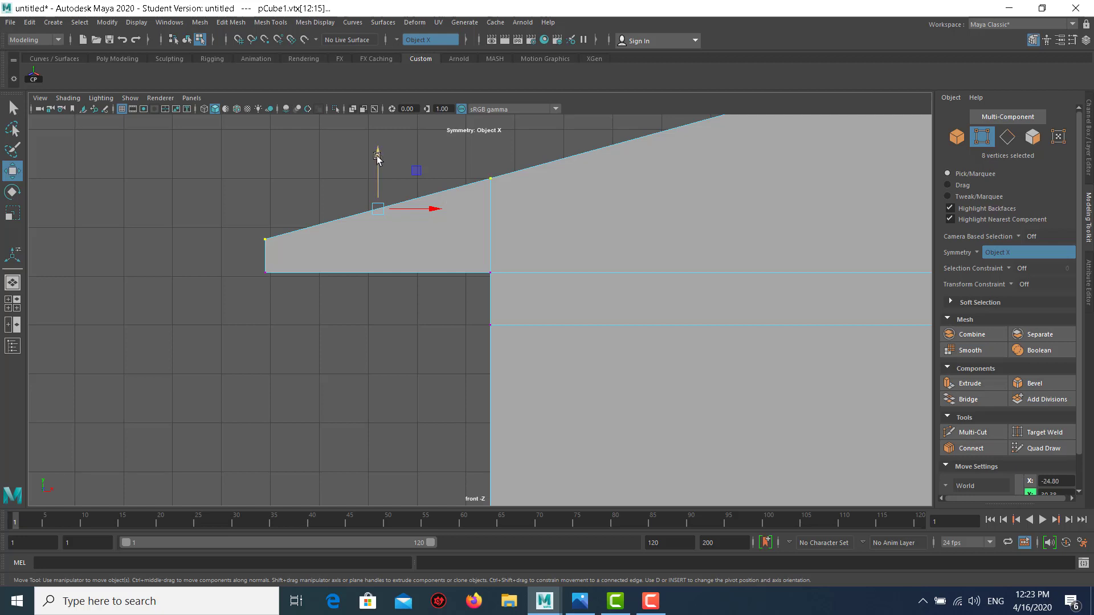
drag(378, 152, 373, 177)
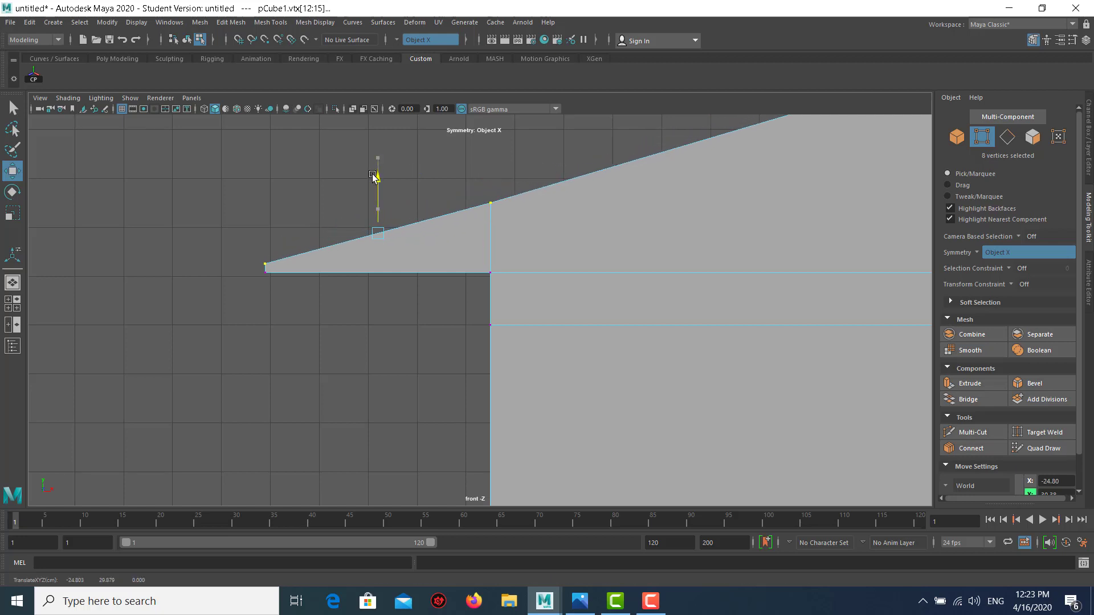
scroll(579, 231, down, 2)
scroll(620, 246, down, 1)
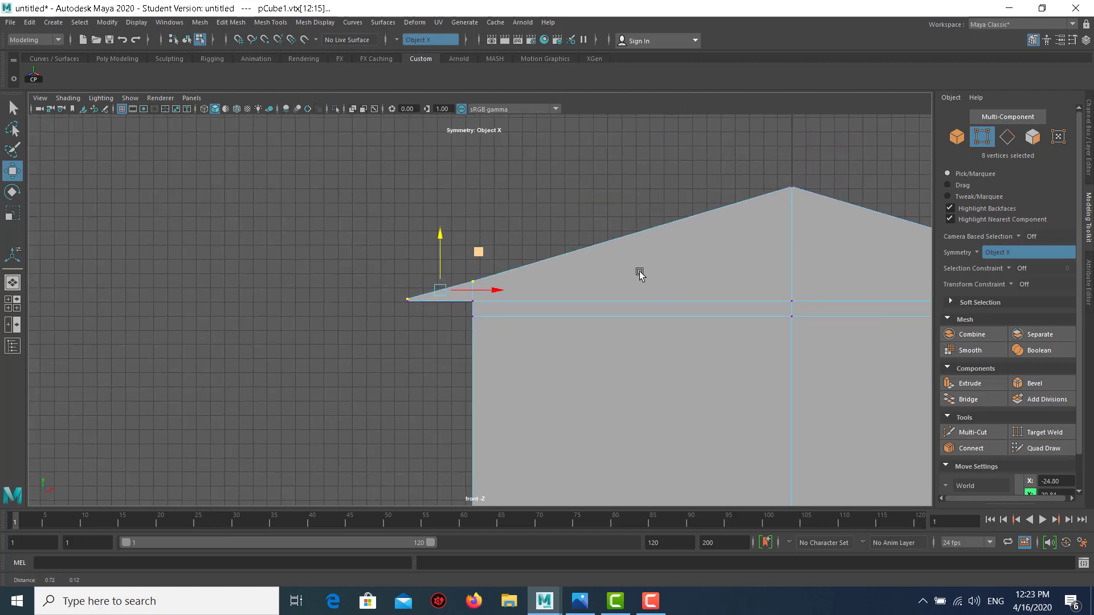
scroll(640, 274, down, 3)
scroll(586, 283, down, 1)
alt+middle_drag(535, 276, 525, 203)
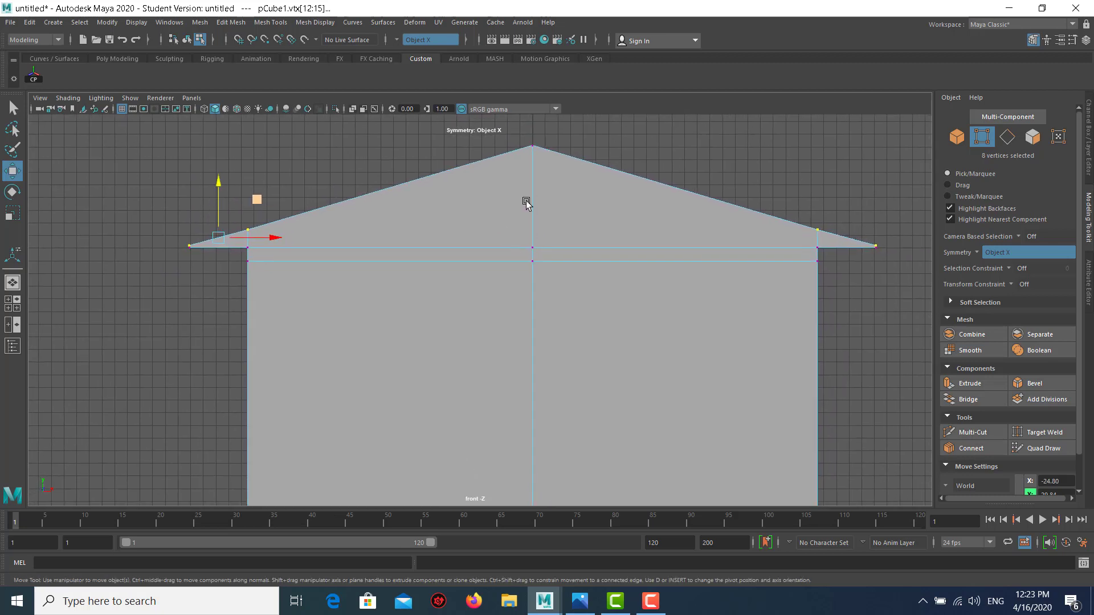
right_drag(526, 200, 613, 179)
key(space)
key(space)
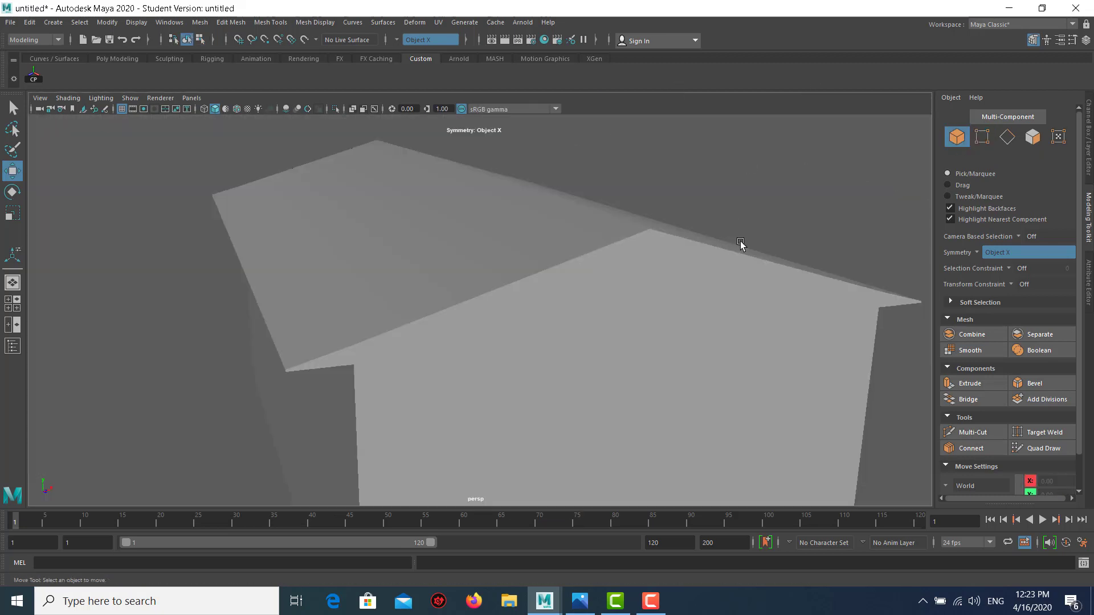
alt+drag(739, 243, 567, 264)
key(f)
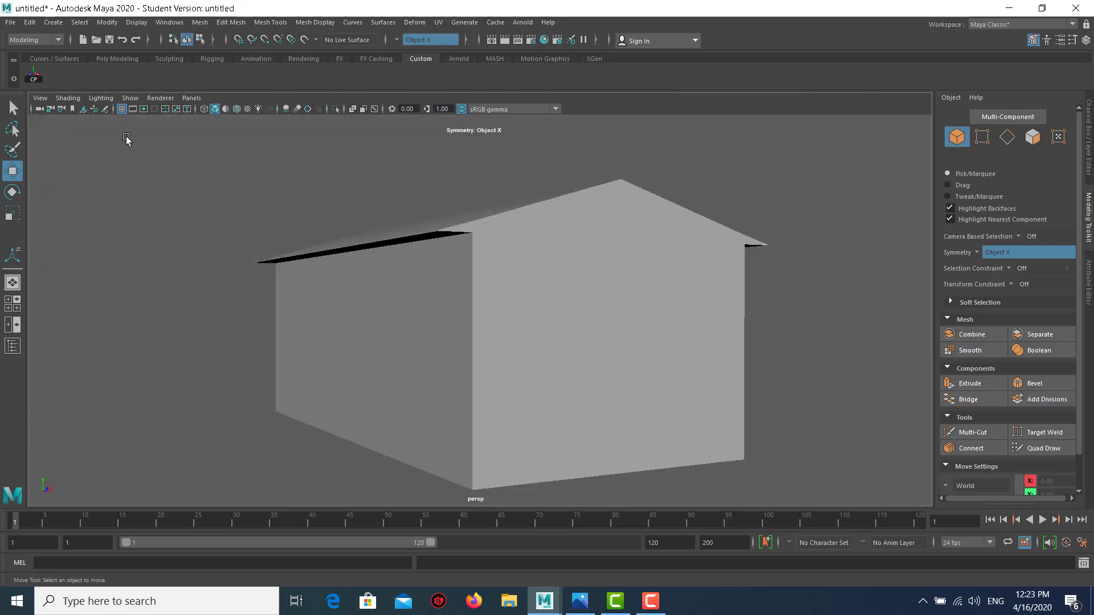
Step: Turn on Wireframe on Shaded and orbit around the roof, checking the front reference photo
click(66, 99)
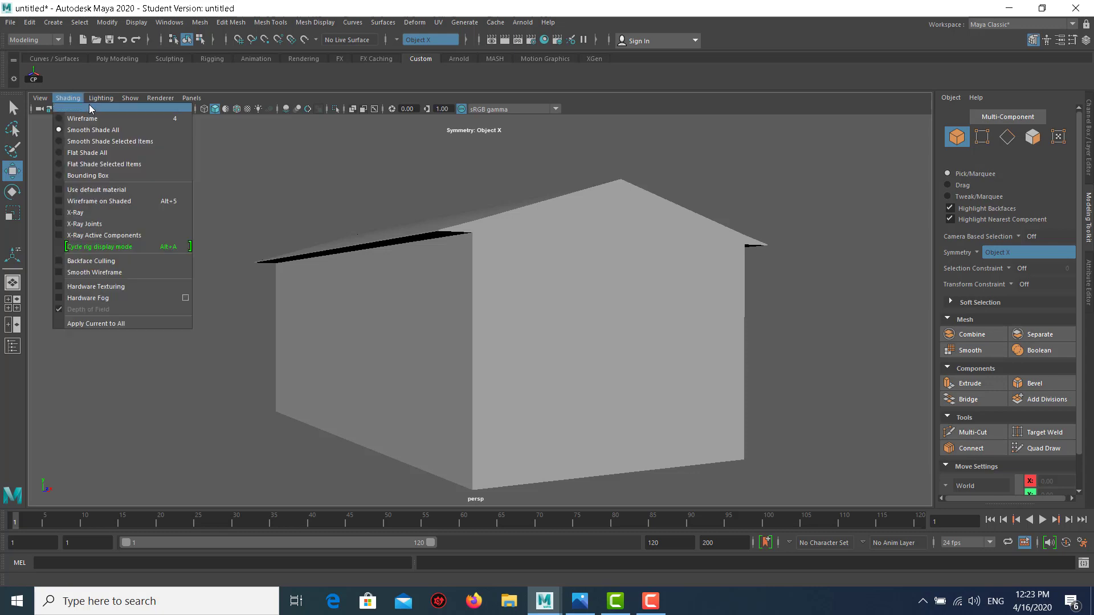
click(114, 201)
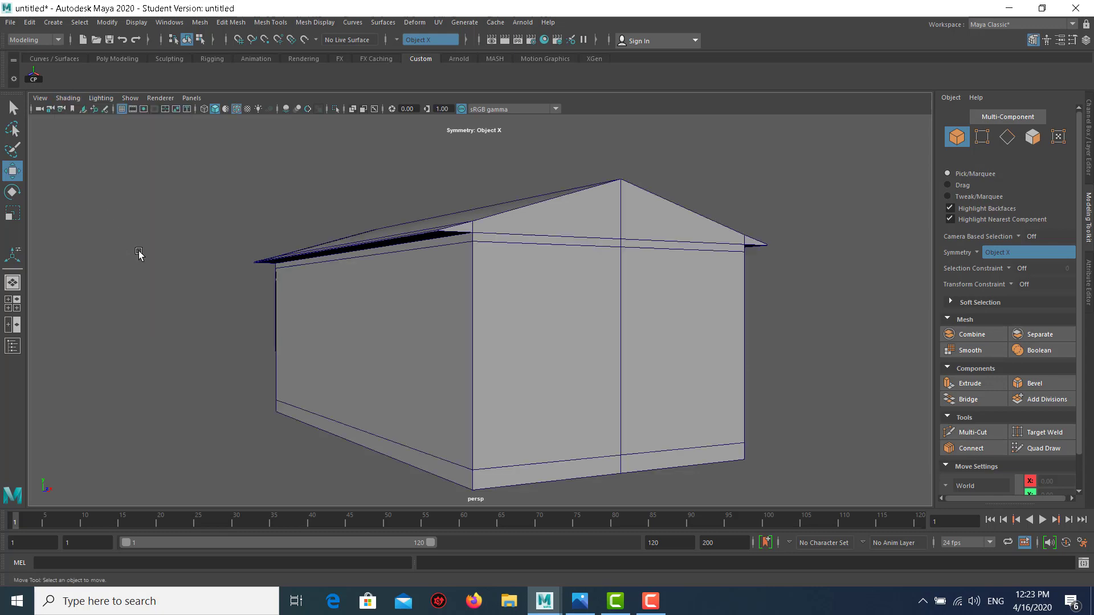
alt+drag(489, 298, 490, 305)
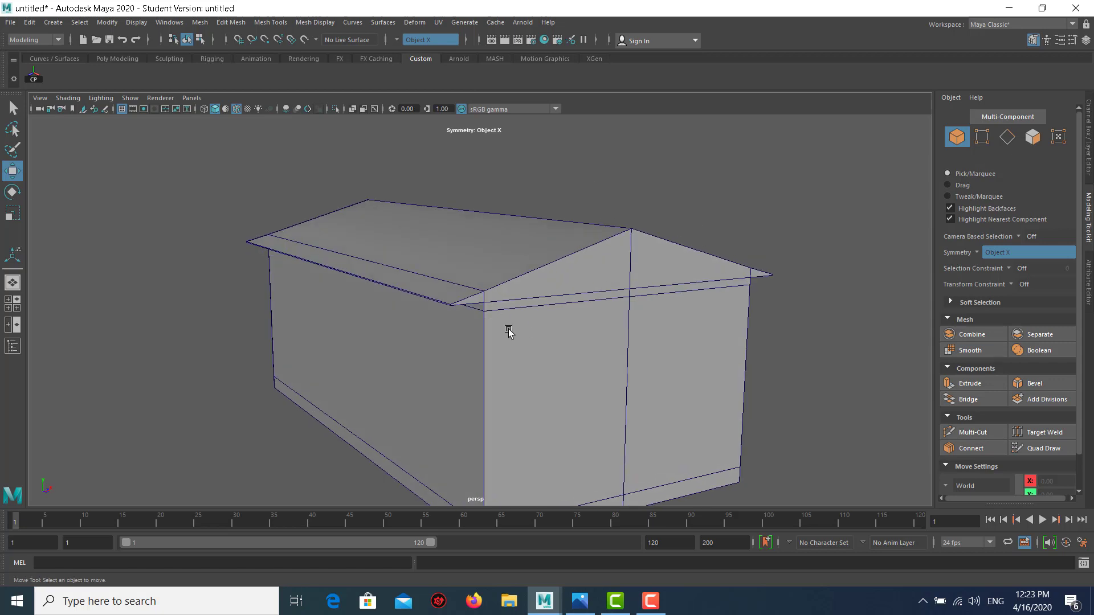
alt+drag(511, 311, 502, 313)
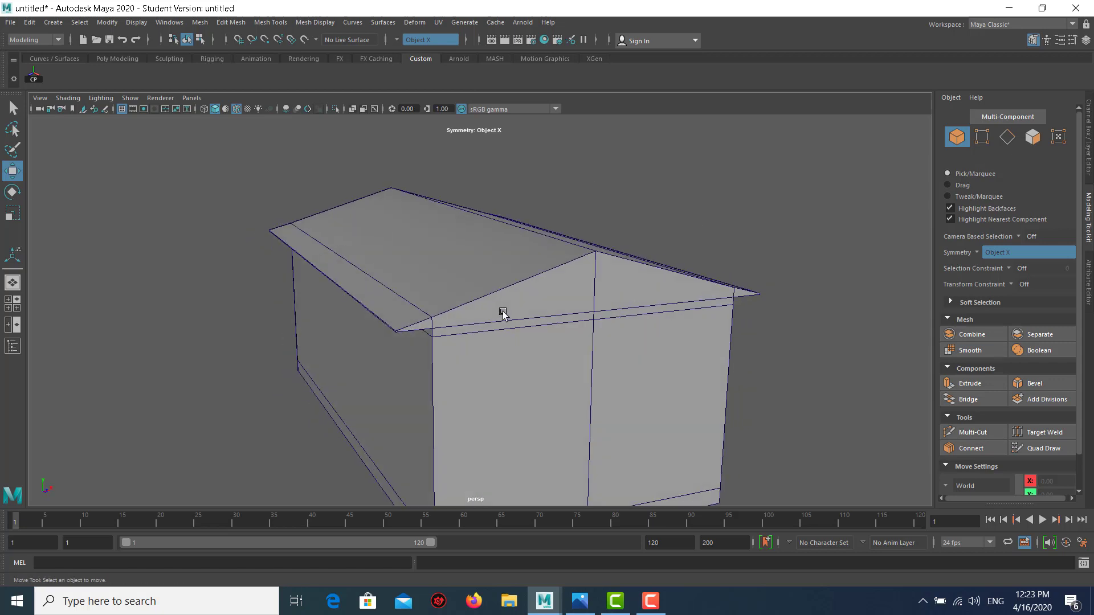
key(alt+Tab)
key(alt+Tab)
alt+drag(441, 263, 440, 237)
right_drag(439, 237, 435, 259)
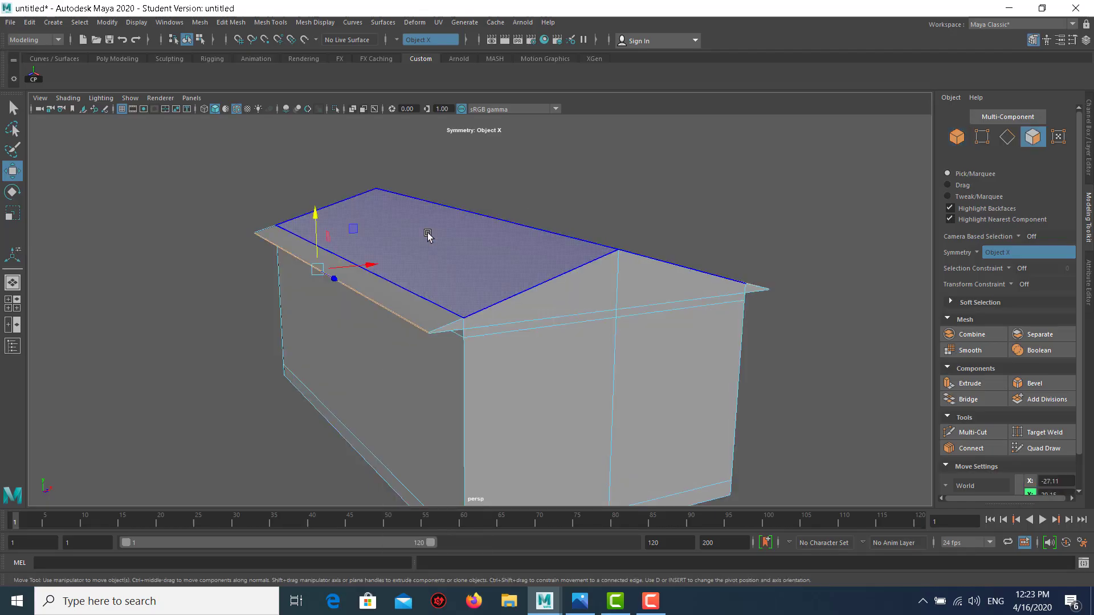
Step: Extrude the roof slope and front overhang faces 0.965 units upward
click(401, 283)
shift+click(392, 293)
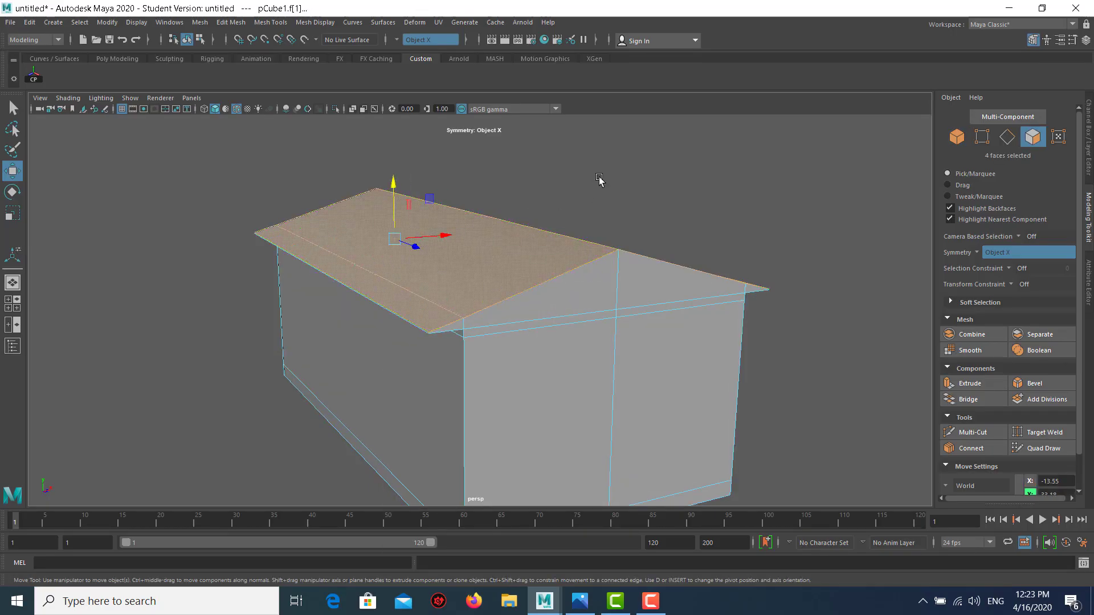
shift+right_drag(600, 180, 597, 213)
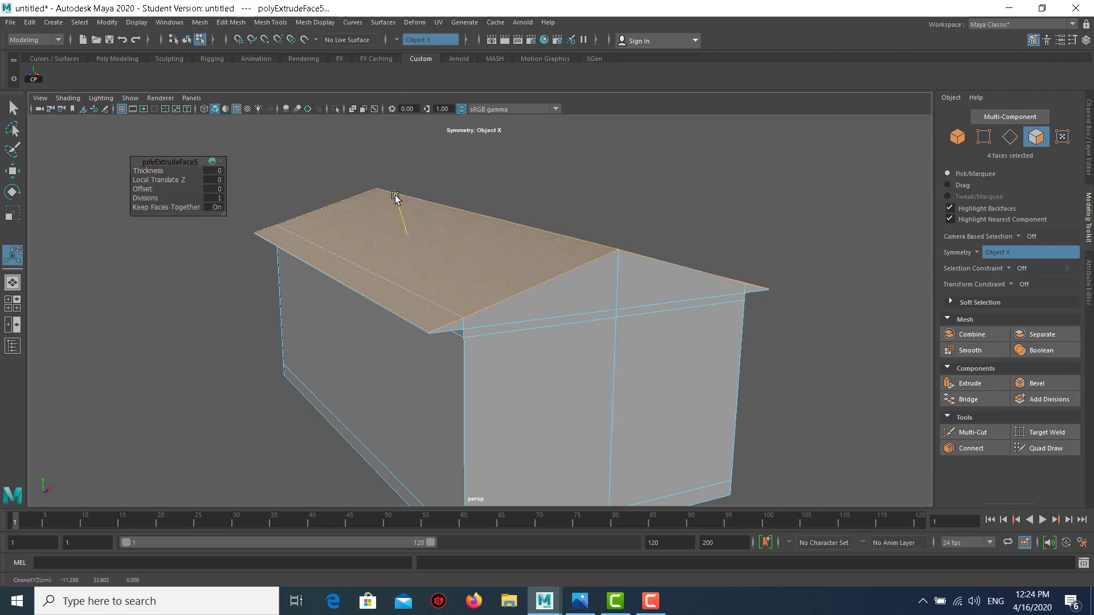
drag(396, 200, 496, 228)
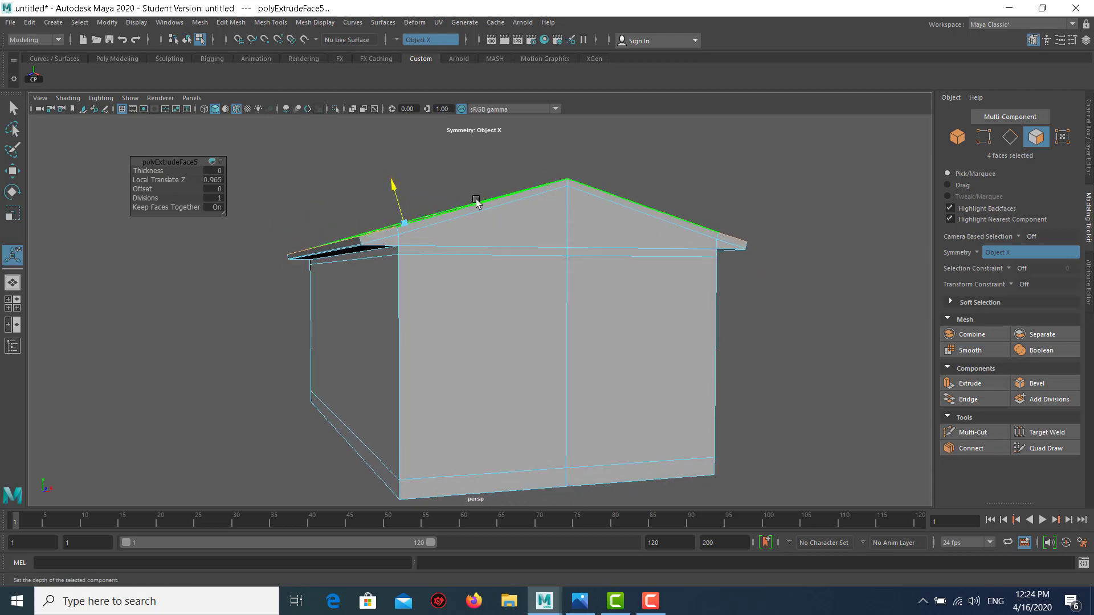
Step: Select the front edge faces and apply a new zero-offset extrusion
alt+right_drag(422, 211, 457, 249)
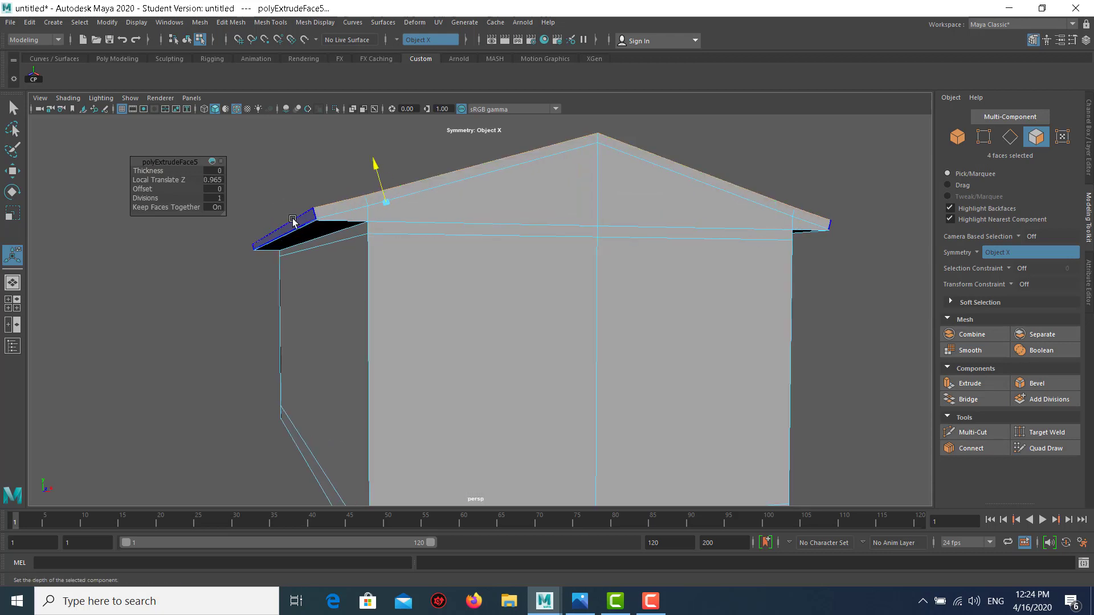
click(296, 221)
shift+right_drag(299, 163, 300, 191)
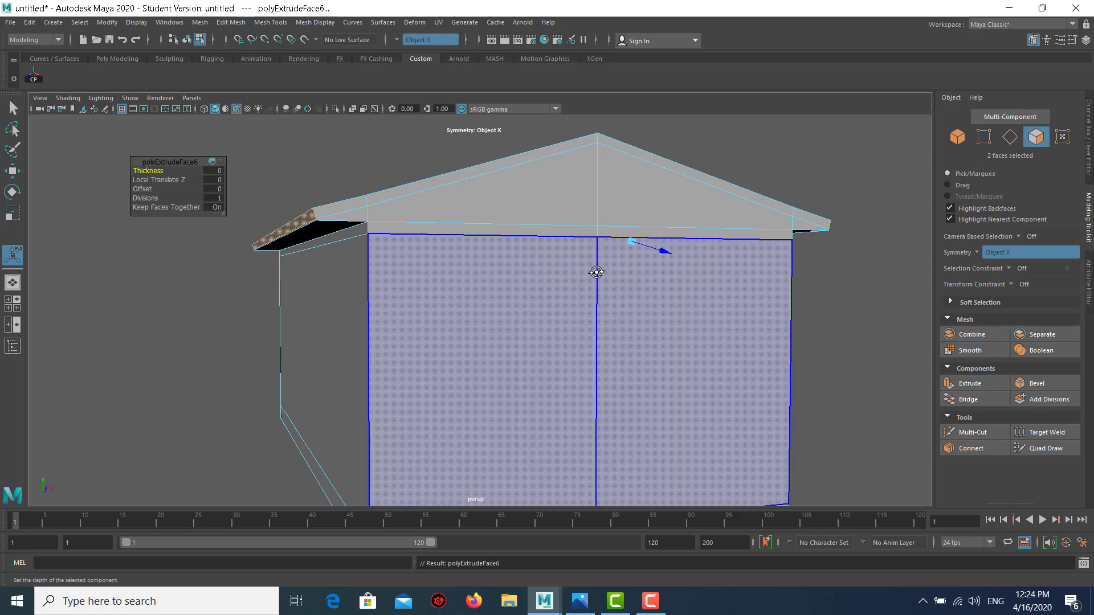
Step: Pull the roof end faces out 3.858 units, inspect both gable ends, and return to Object Mode
alt+drag(598, 264, 762, 276)
drag(696, 251, 718, 255)
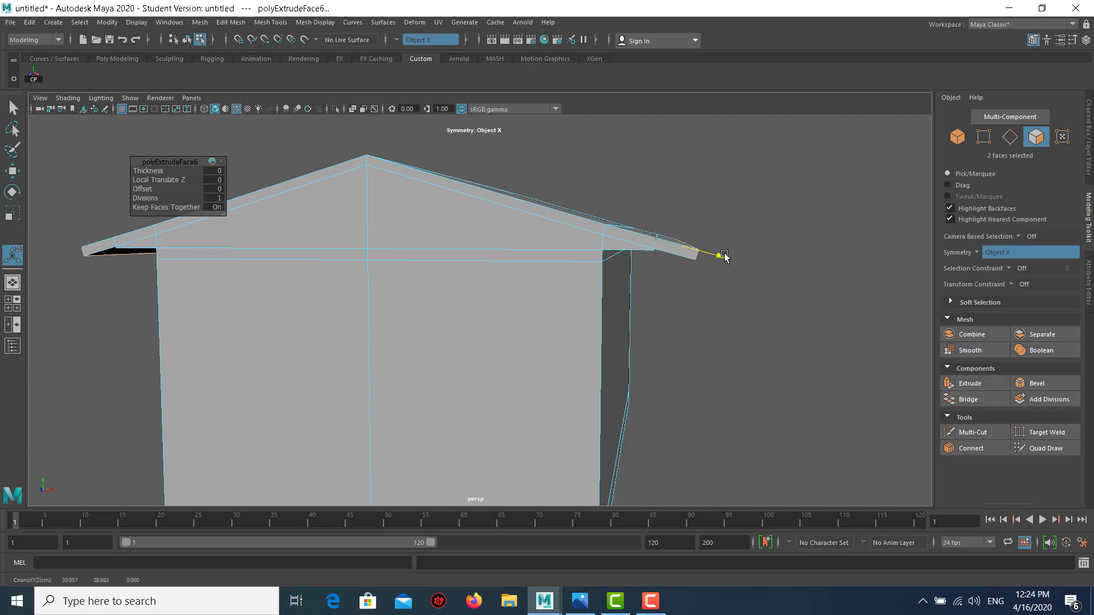
mouse_move(722, 254)
alt+mouse_down()
mouse_move(520, 276)
mouse_move(573, 278)
alt+mouse_up()
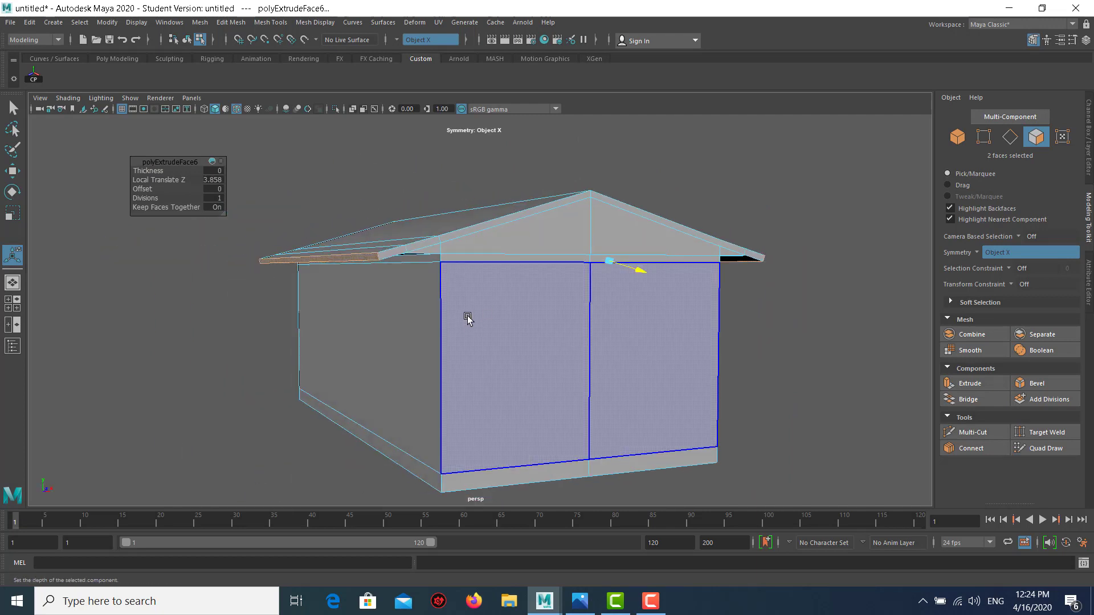
alt+drag(481, 260, 505, 263)
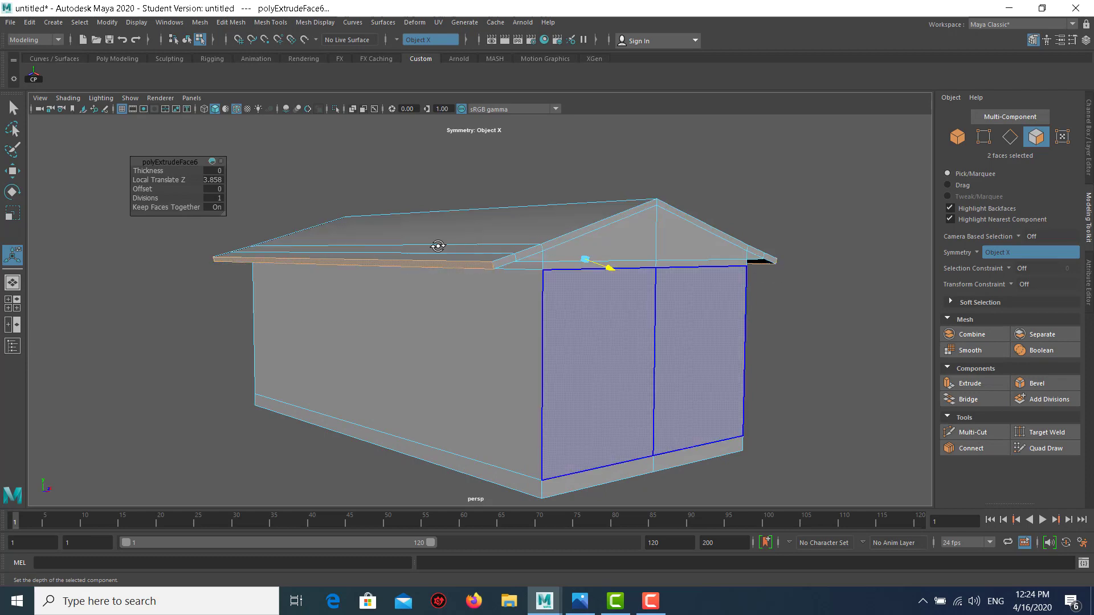
alt+drag(437, 245, 399, 302)
mouse_move(504, 260)
alt+mouse_down()
mouse_move(364, 251)
mouse_move(624, 281)
alt+mouse_up()
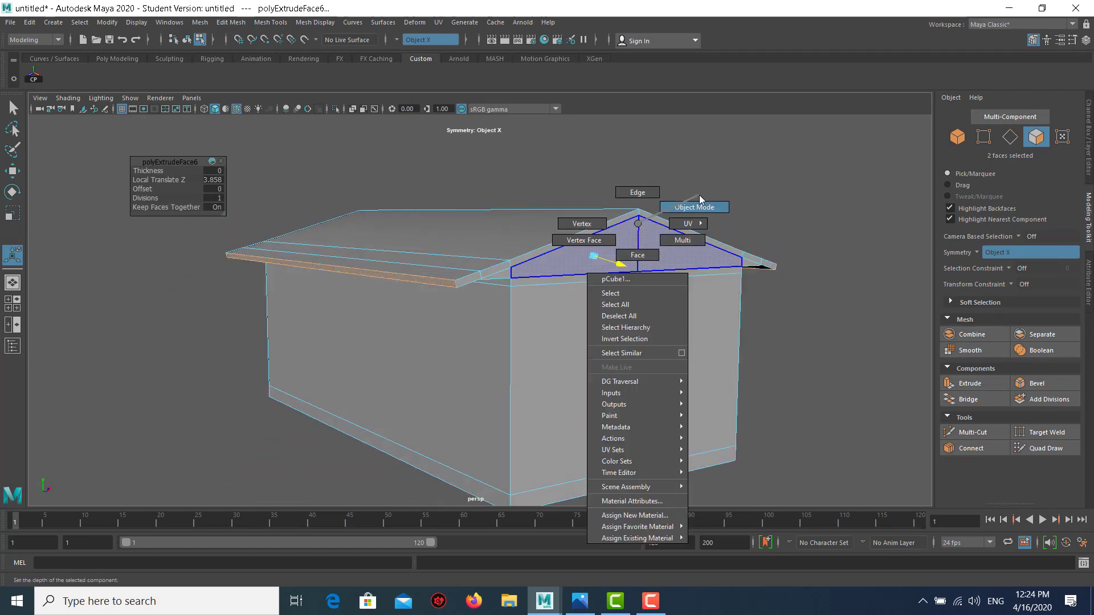
right_drag(637, 224, 699, 195)
click(658, 242)
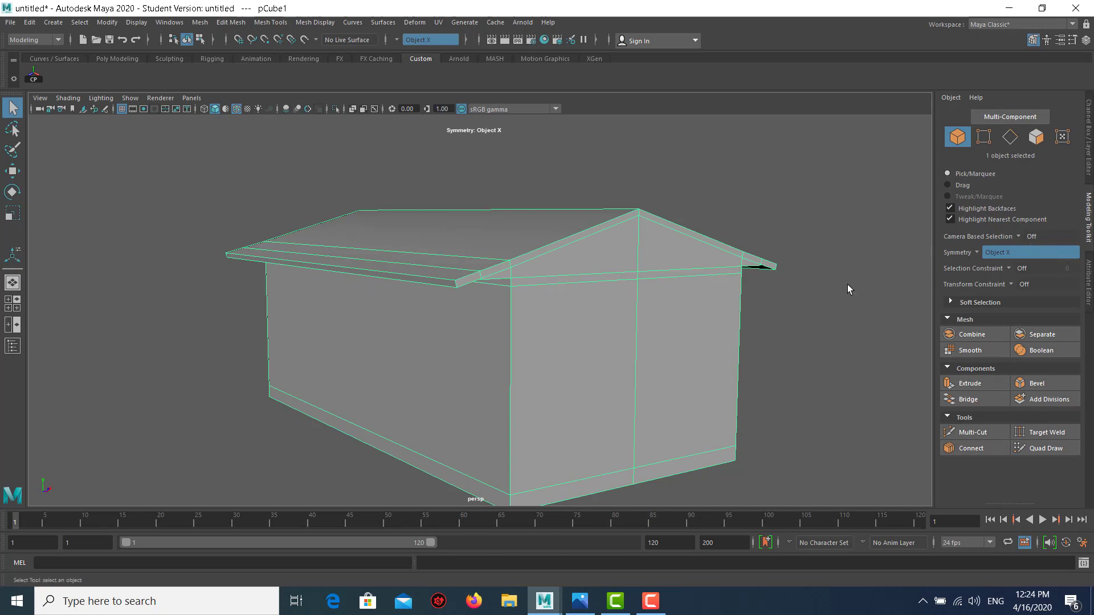
Step: Set symmetry to Object Z so roof edits mirror across both gable ends
click(972, 253)
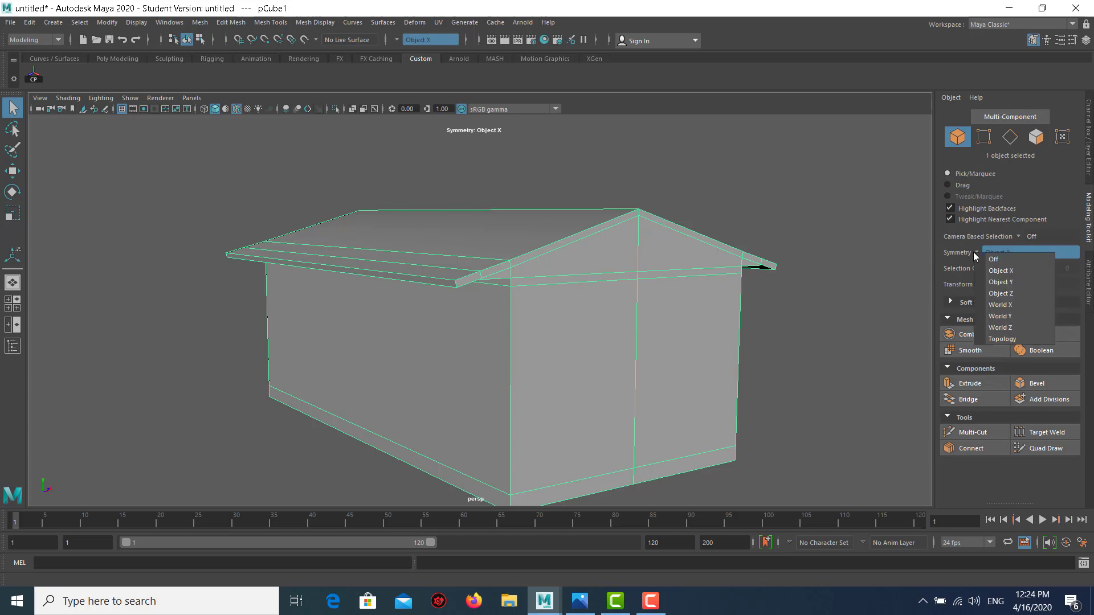
right_drag(516, 254, 508, 242)
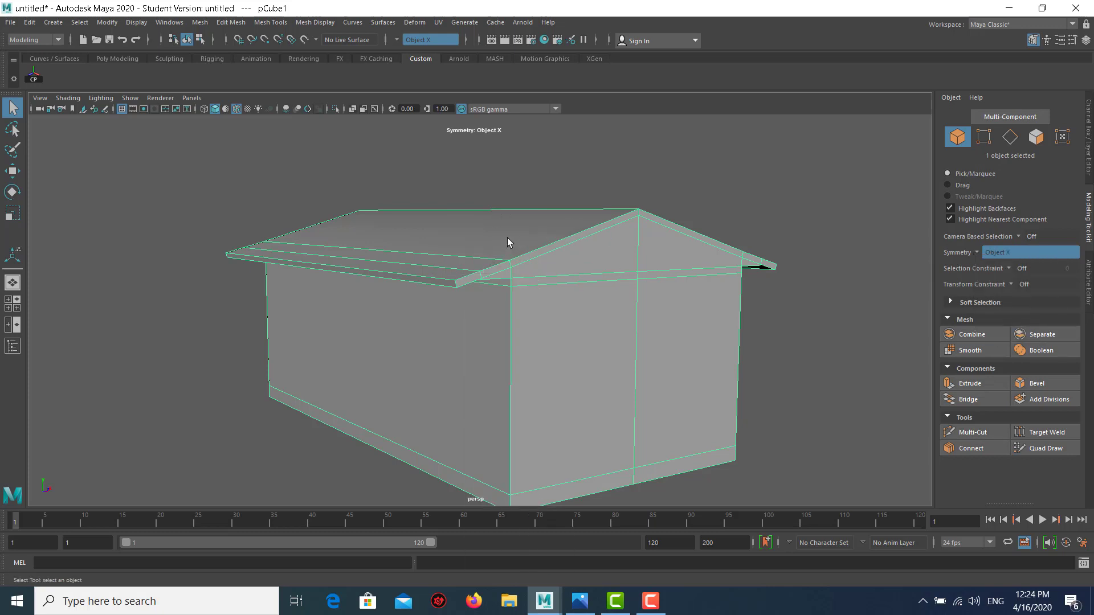
key(w)
alt+drag(530, 246, 561, 261)
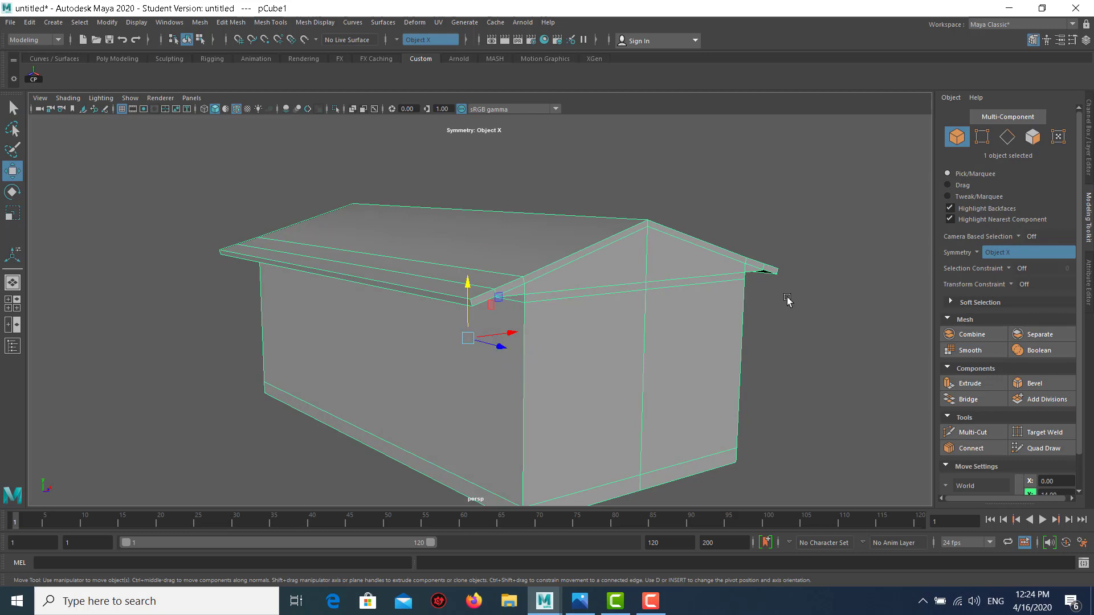
click(976, 255)
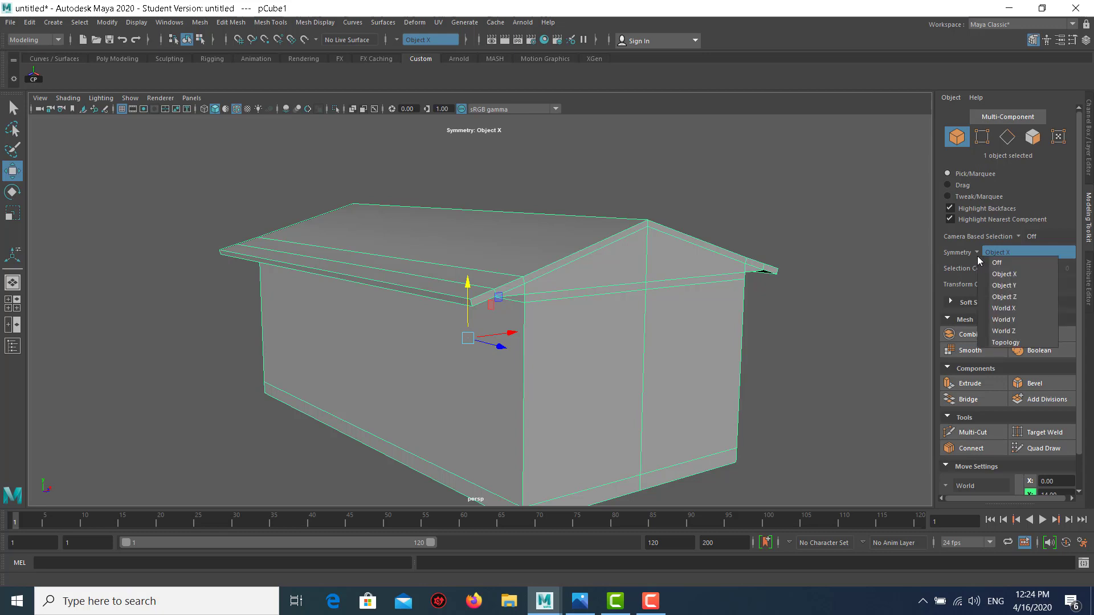
click(1004, 297)
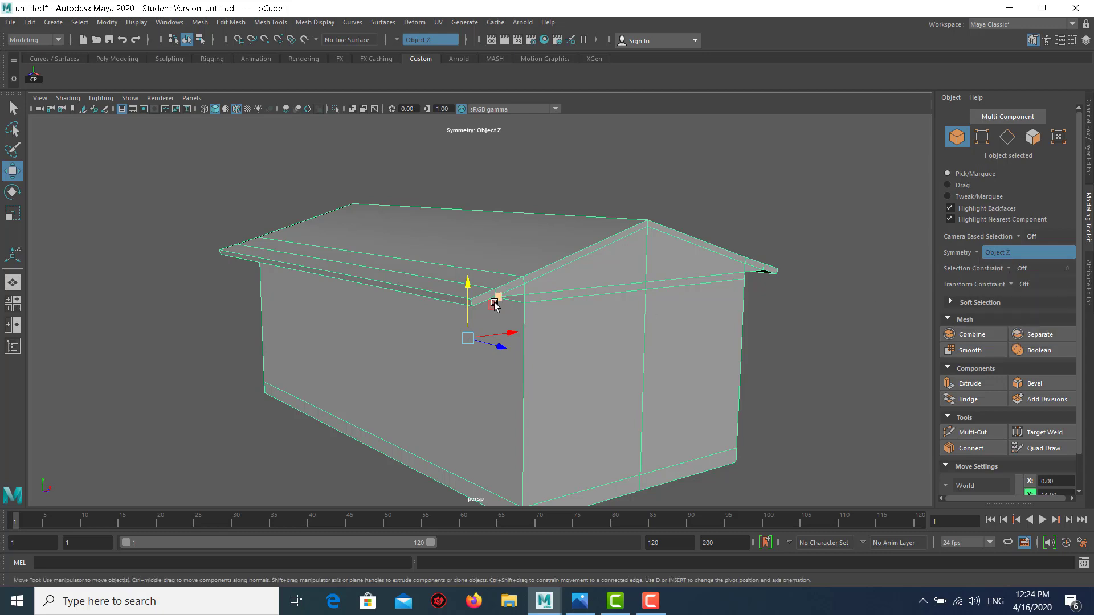
Step: Select the eave strips and roof end faces on both slopes
right_drag(551, 245, 551, 262)
click(480, 298)
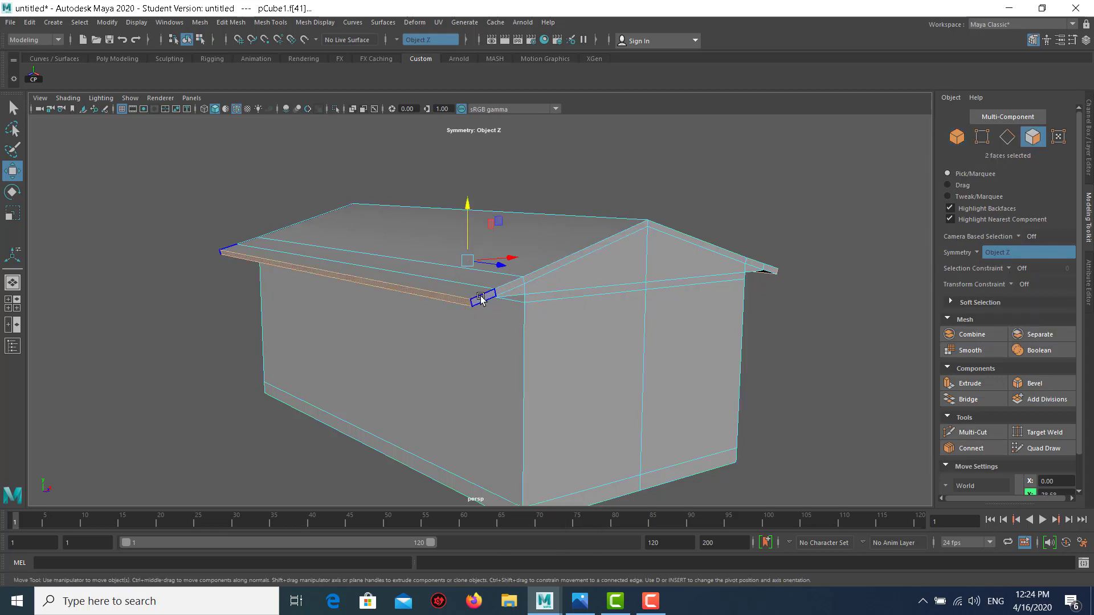
click(482, 298)
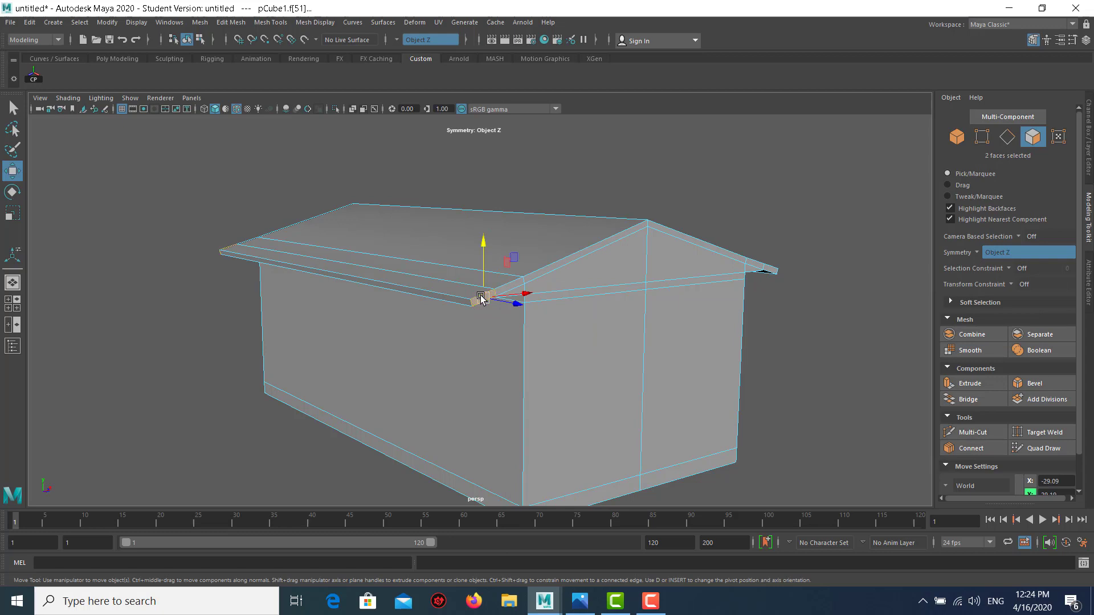
shift+click(551, 264)
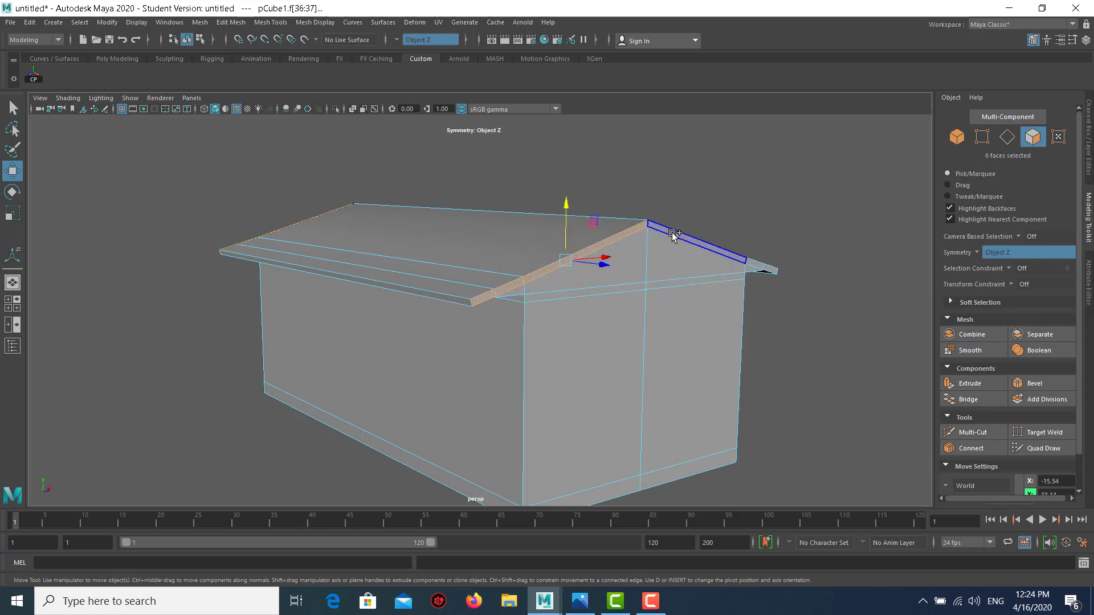
shift+click(715, 251)
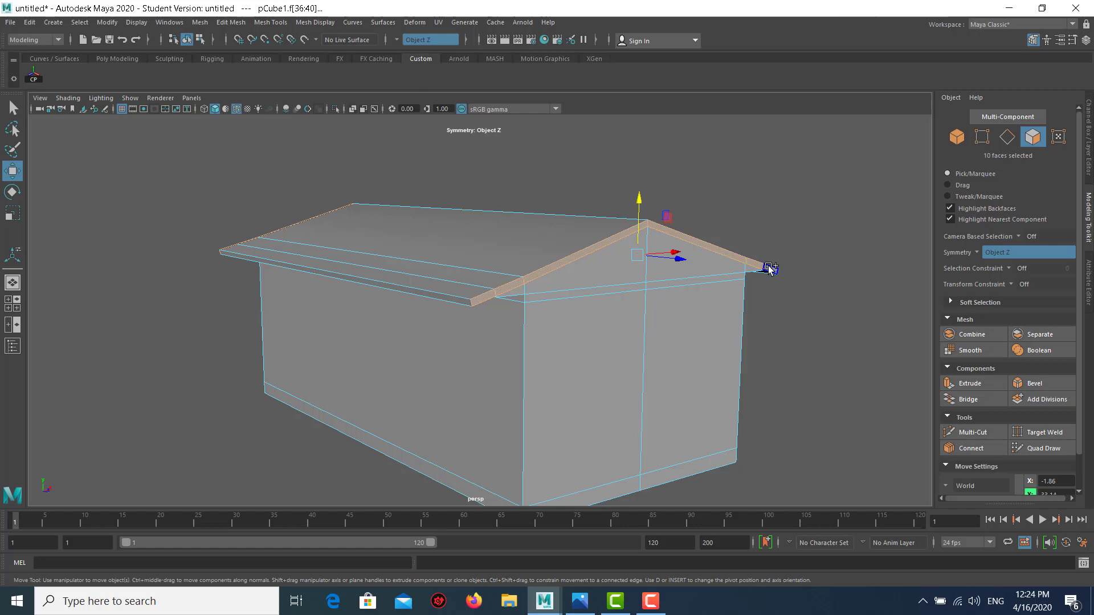
shift+click(769, 268)
mouse_move(430, 256)
alt+mouse_down()
mouse_move(609, 254)
mouse_move(435, 258)
alt+mouse_up()
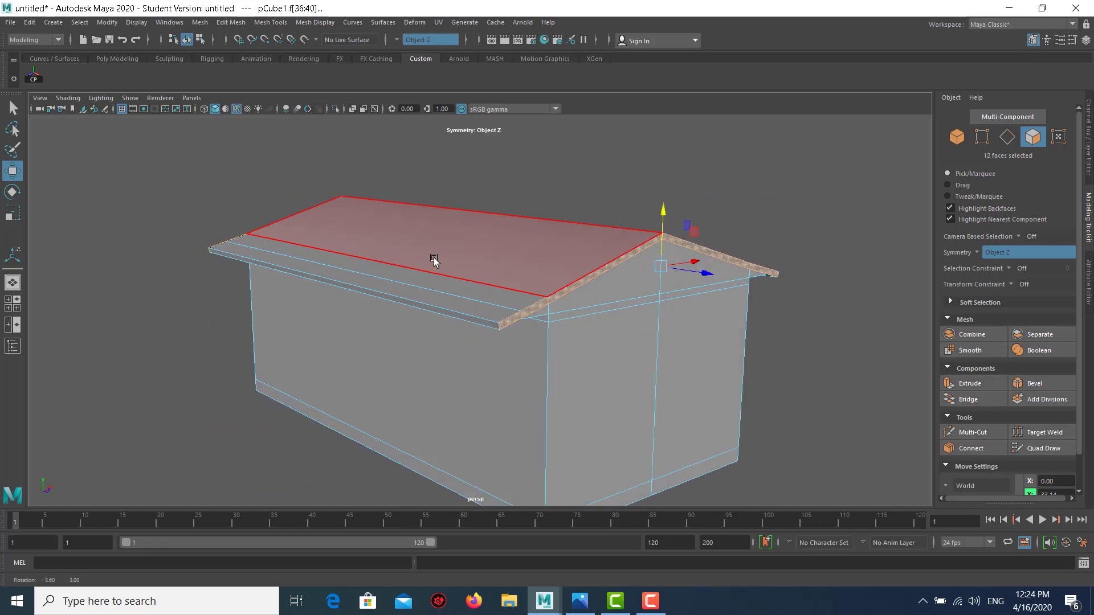
Step: Extrude the selected roof faces 7.51 units and return to Object Mode
shift+right_drag(714, 185, 717, 220)
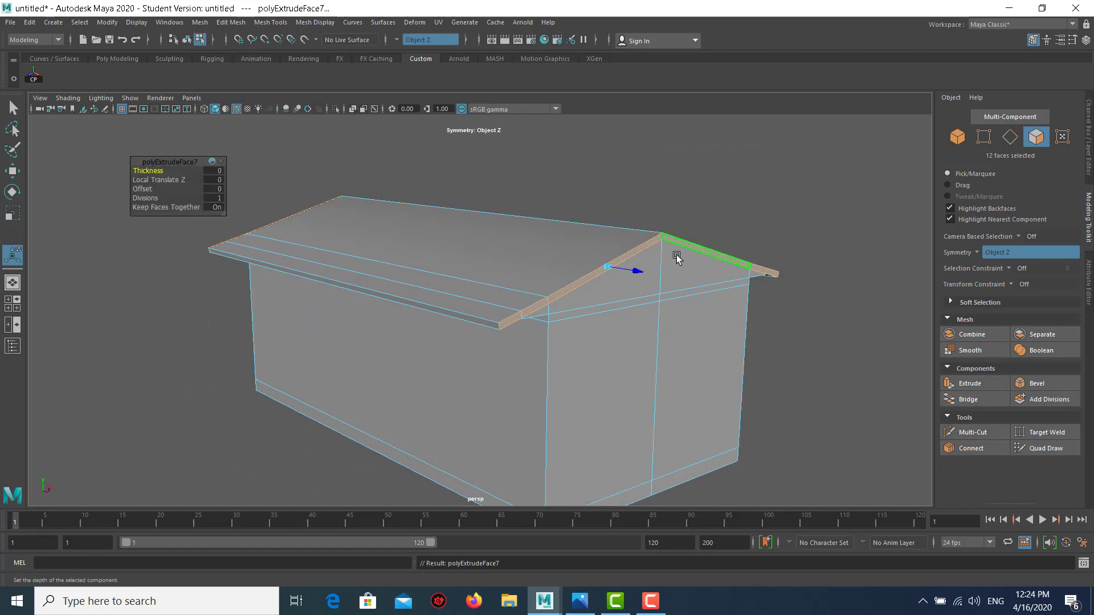
mouse_move(638, 269)
mouse_down()
mouse_move(680, 276)
mouse_move(659, 257)
mouse_move(557, 240)
mouse_up()
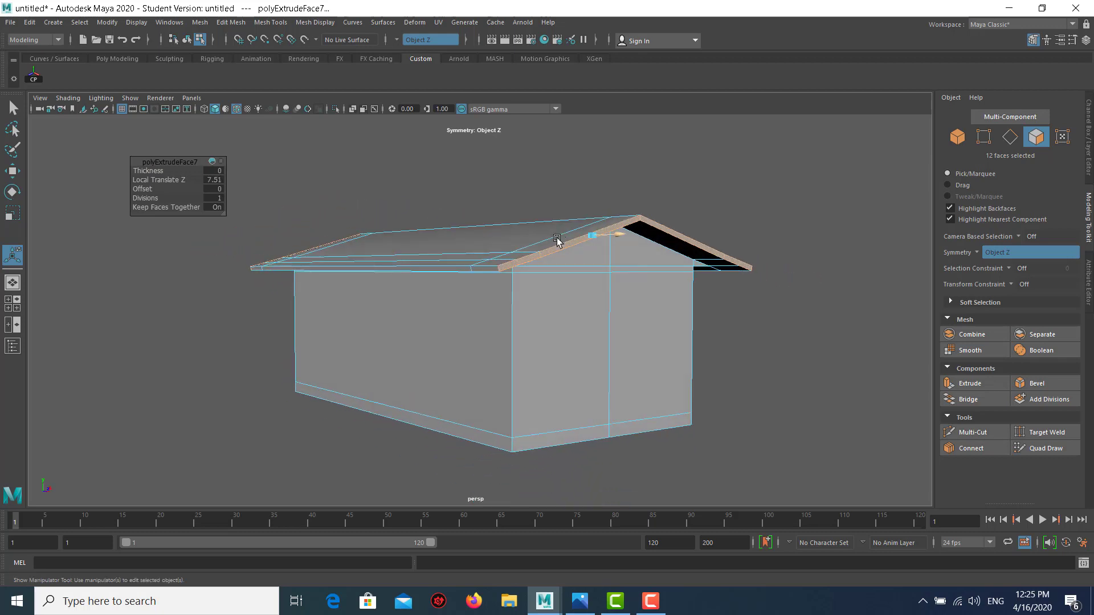
mouse_move(532, 237)
alt+mouse_down()
mouse_move(374, 236)
mouse_move(439, 244)
alt+mouse_up()
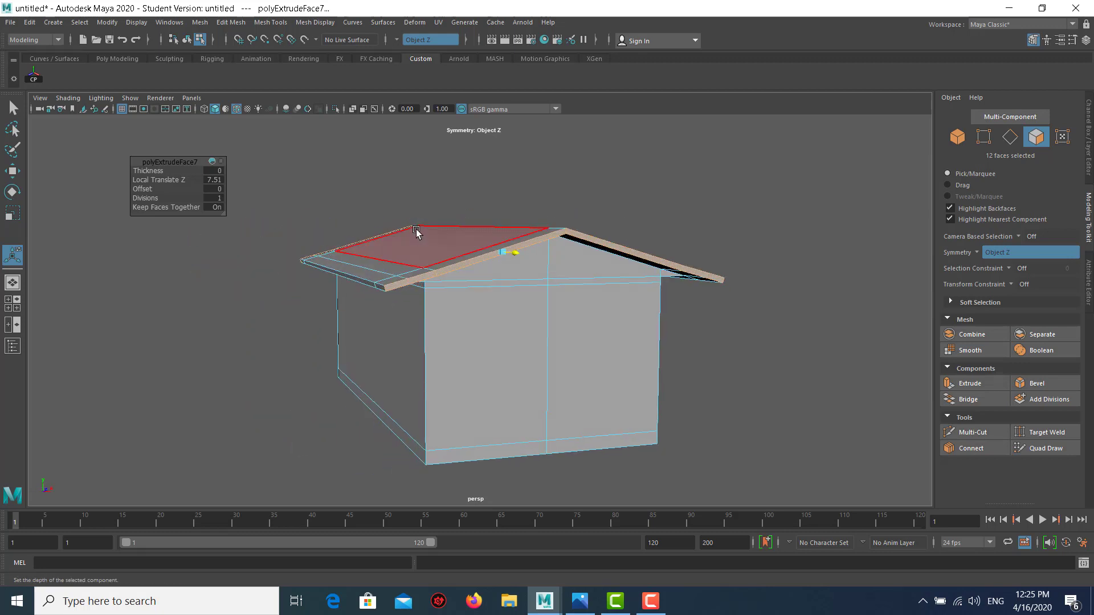
right_drag(417, 229, 518, 155)
alt+drag(508, 207, 528, 194)
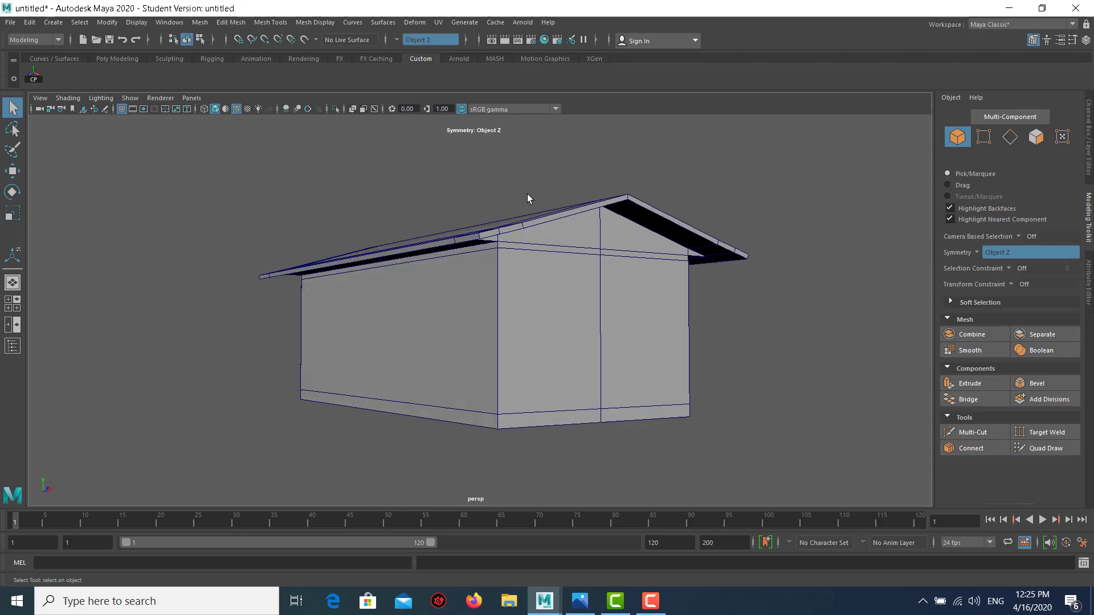
key(alt+Tab)
key(Right)
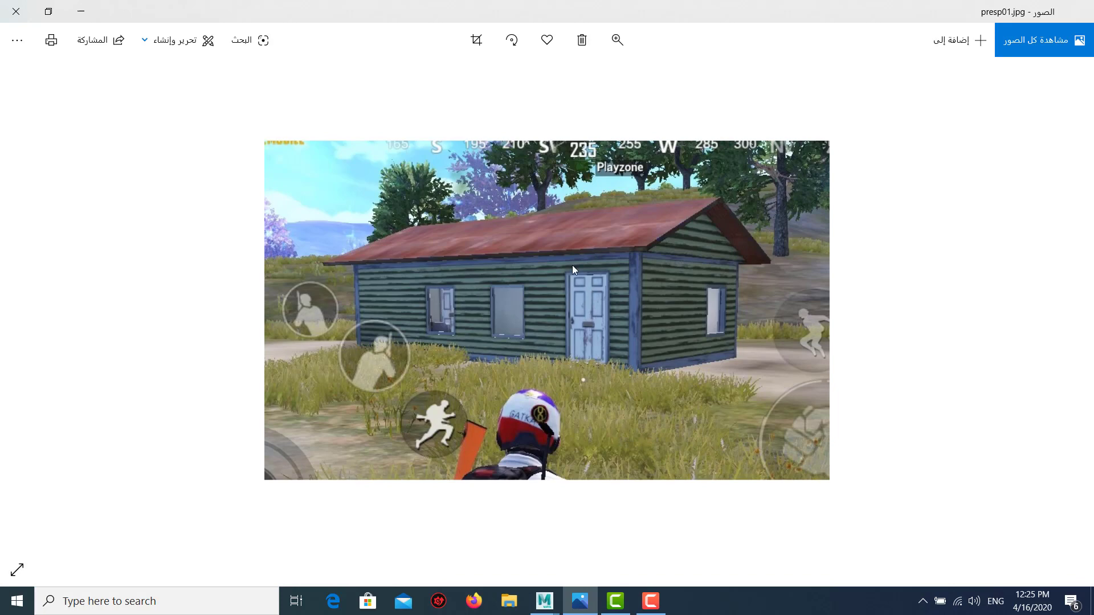
key(alt+Tab)
alt+drag(516, 281, 501, 278)
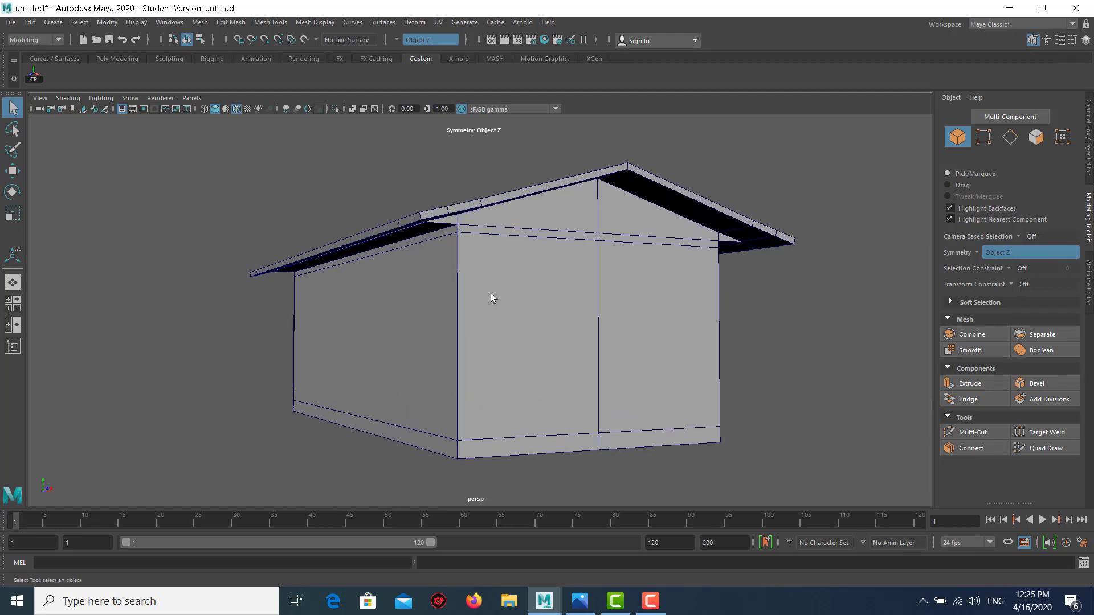
Step: Orbit to the long side wall, compare with presp01.jpg, and switch to face selection
alt+right_drag(489, 247, 468, 260)
alt+drag(468, 260, 501, 166)
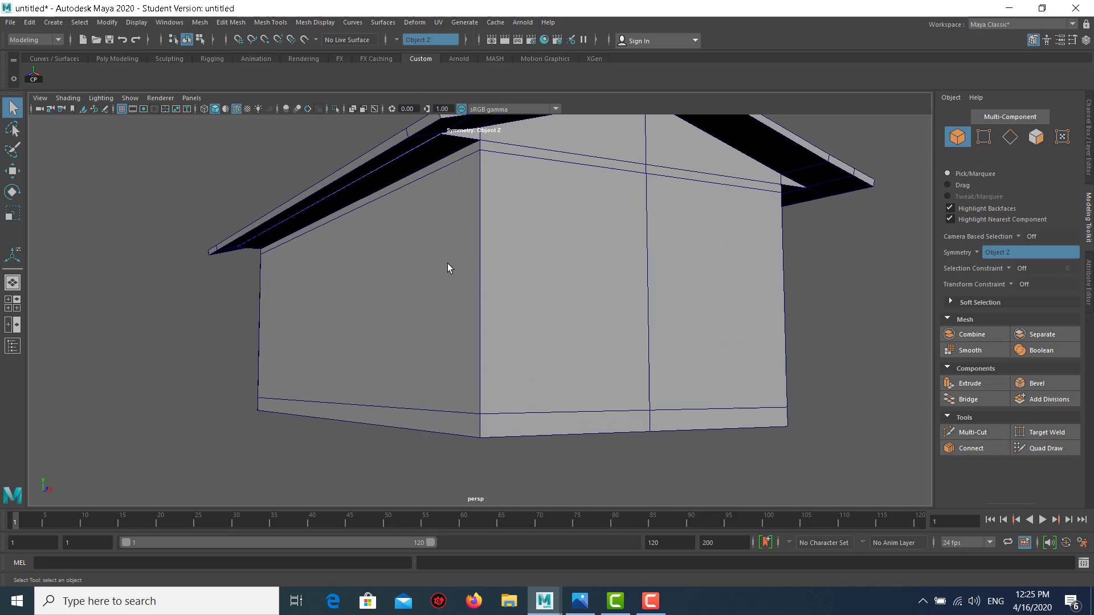
mouse_move(446, 268)
alt+mouse_down()
mouse_move(595, 275)
mouse_move(590, 227)
alt+mouse_up()
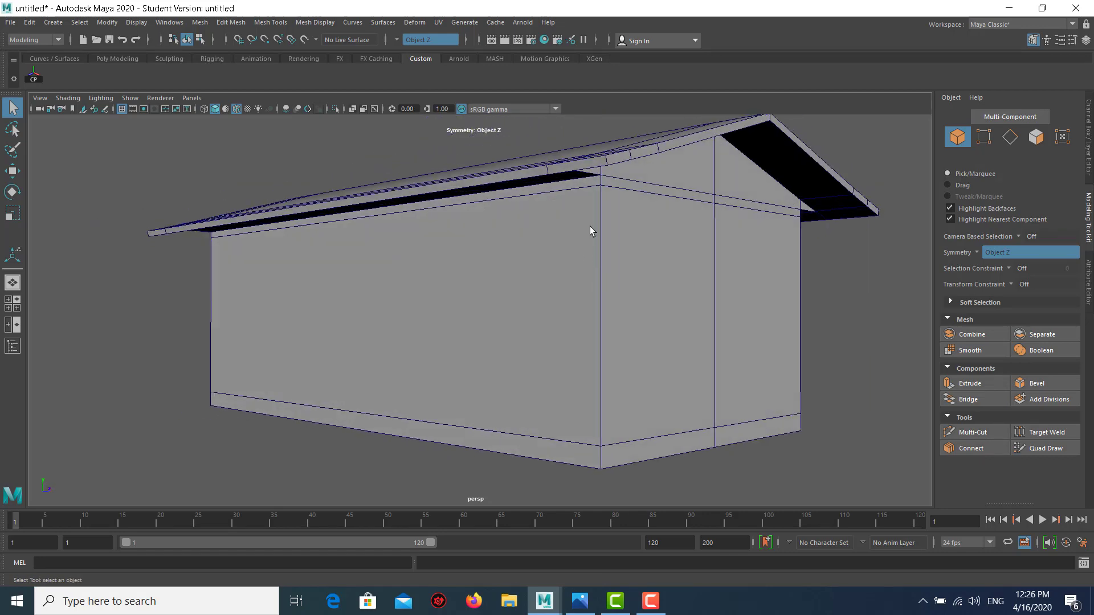
key(alt+Tab)
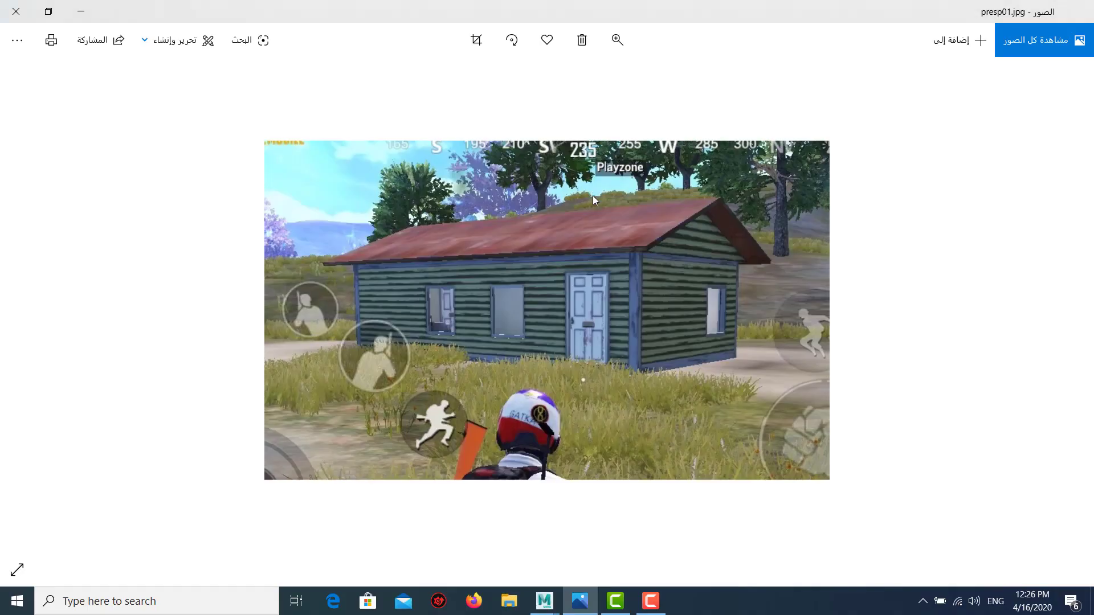
key(alt+Tab)
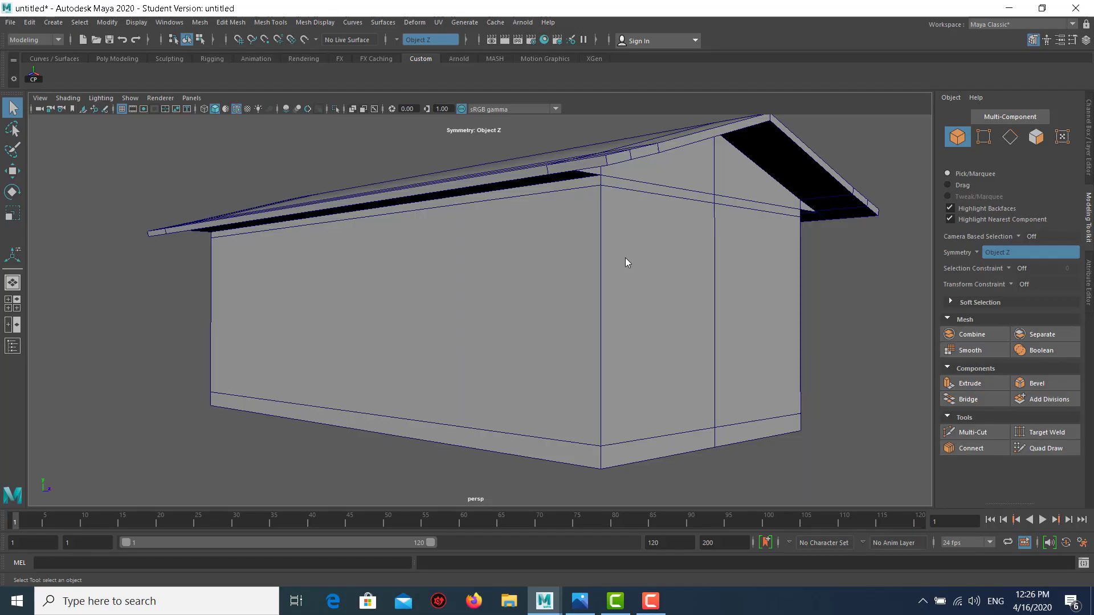
mouse_move(627, 262)
alt+mouse_down()
mouse_move(566, 234)
mouse_move(562, 211)
alt+mouse_up()
right_drag(562, 210, 562, 242)
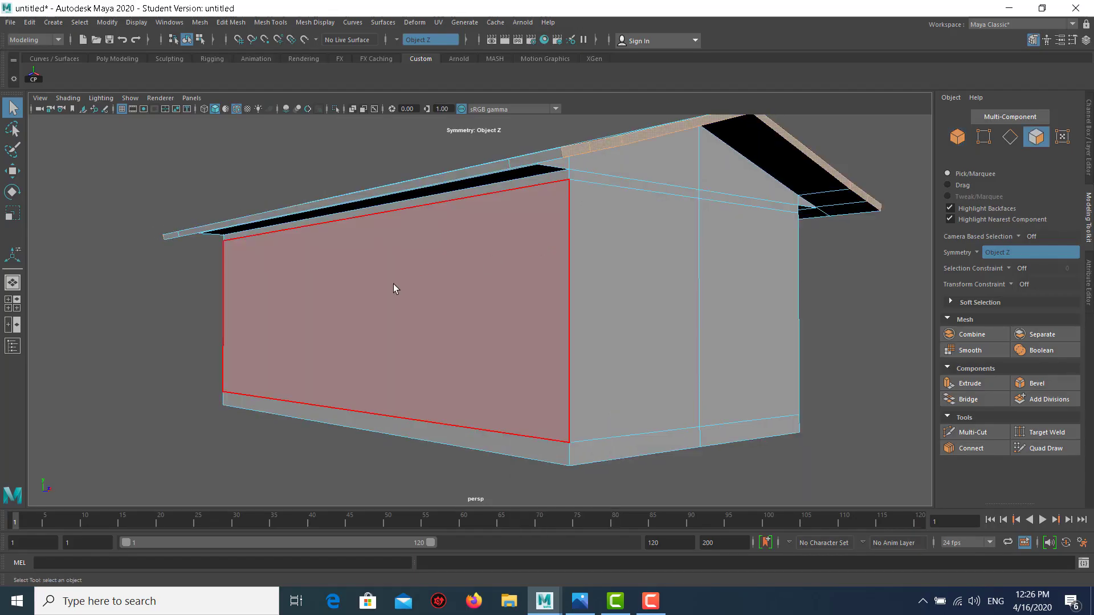
Step: Turn symmetry off and marquee-select the six wall faces
alt+drag(650, 275, 520, 261)
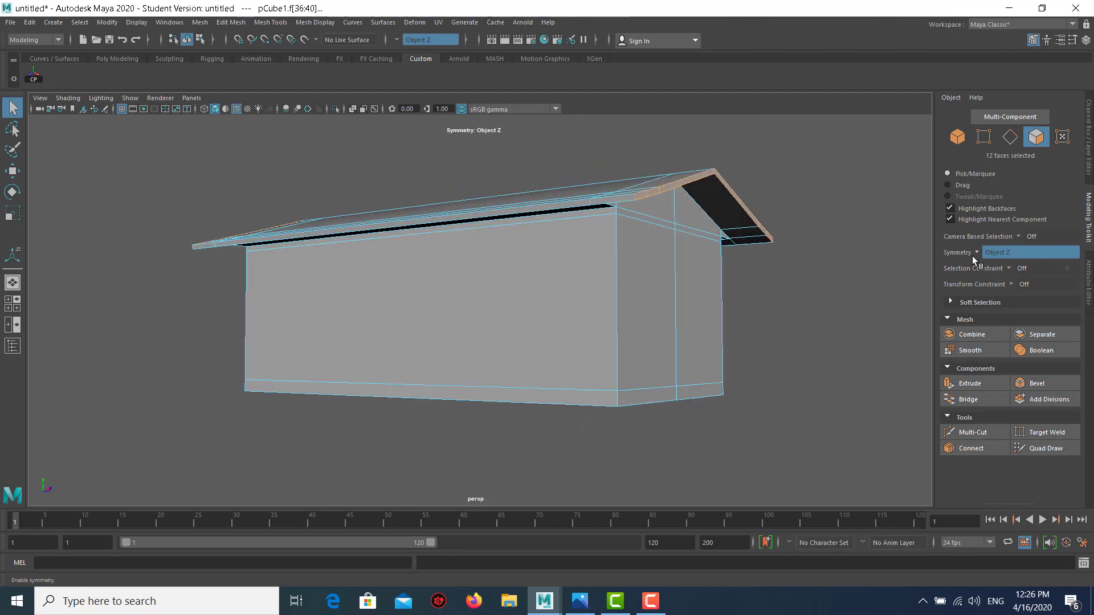
click(977, 254)
click(873, 272)
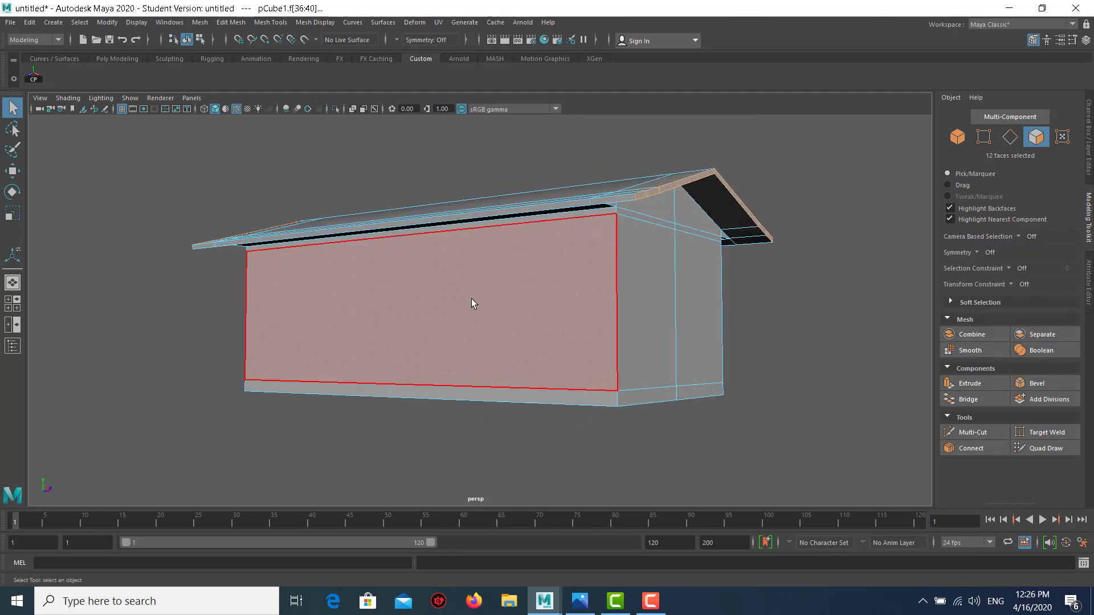
alt+drag(472, 303, 513, 289)
alt+drag(213, 296, 808, 324)
mouse_move(732, 310)
alt+mouse_down()
mouse_move(668, 320)
mouse_move(532, 308)
alt+mouse_up()
Step: Extrude the six wall faces with Thickness -1.5, then return to Object Mode
alt+drag(337, 288, 464, 280)
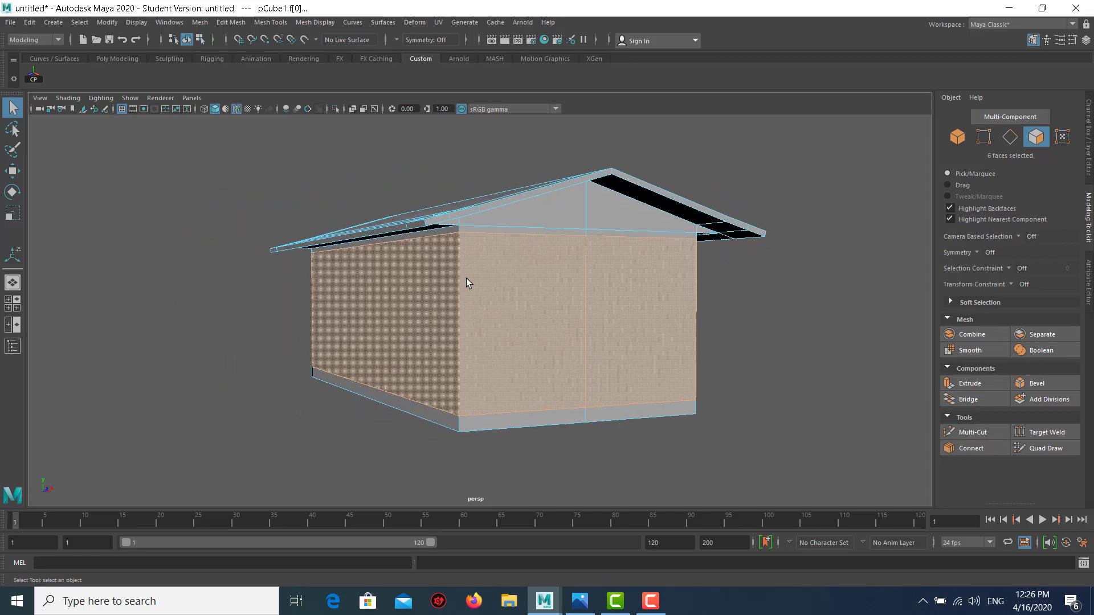
shift+right_click(775, 150)
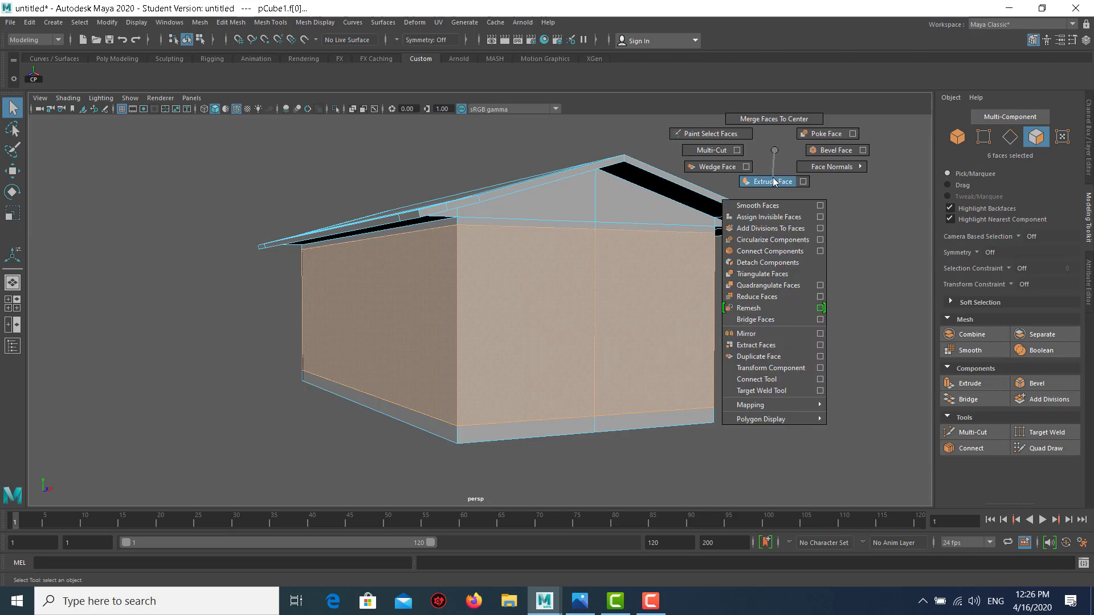
click(772, 181)
alt+right_drag(416, 296, 457, 305)
mouse_move(457, 305)
alt+mouse_down()
mouse_move(559, 310)
mouse_move(579, 337)
mouse_move(558, 298)
mouse_move(596, 329)
alt+mouse_up()
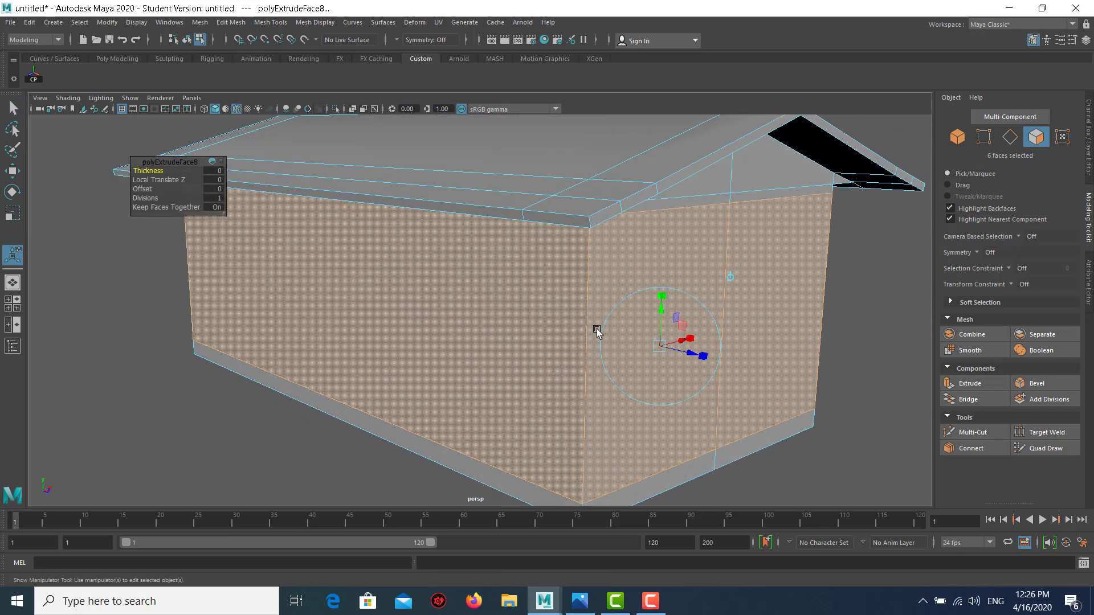
alt+drag(629, 383, 640, 371)
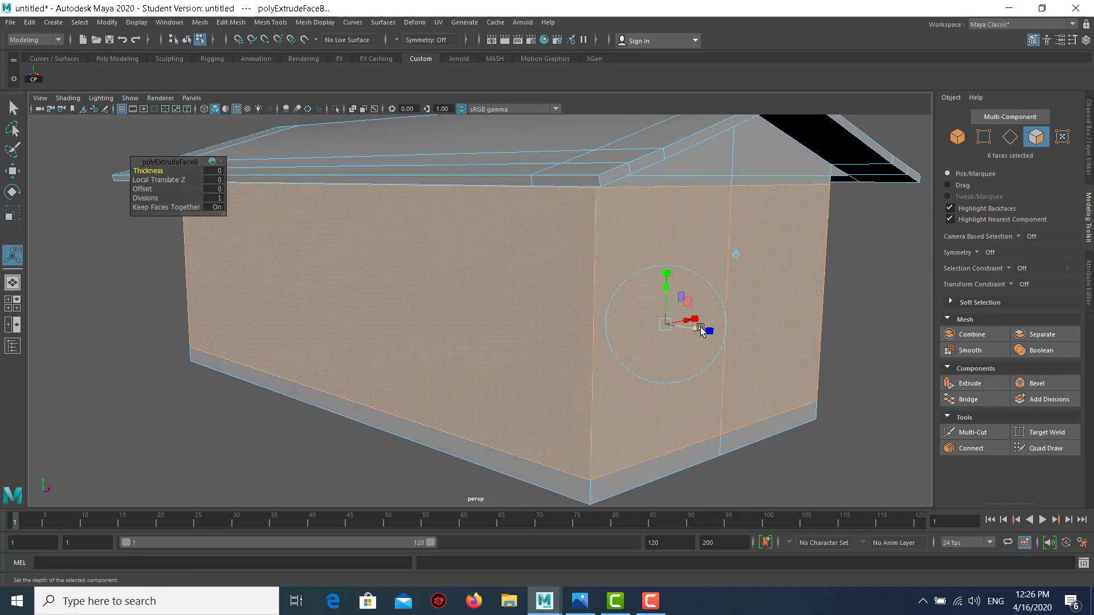
drag(700, 330, 679, 332)
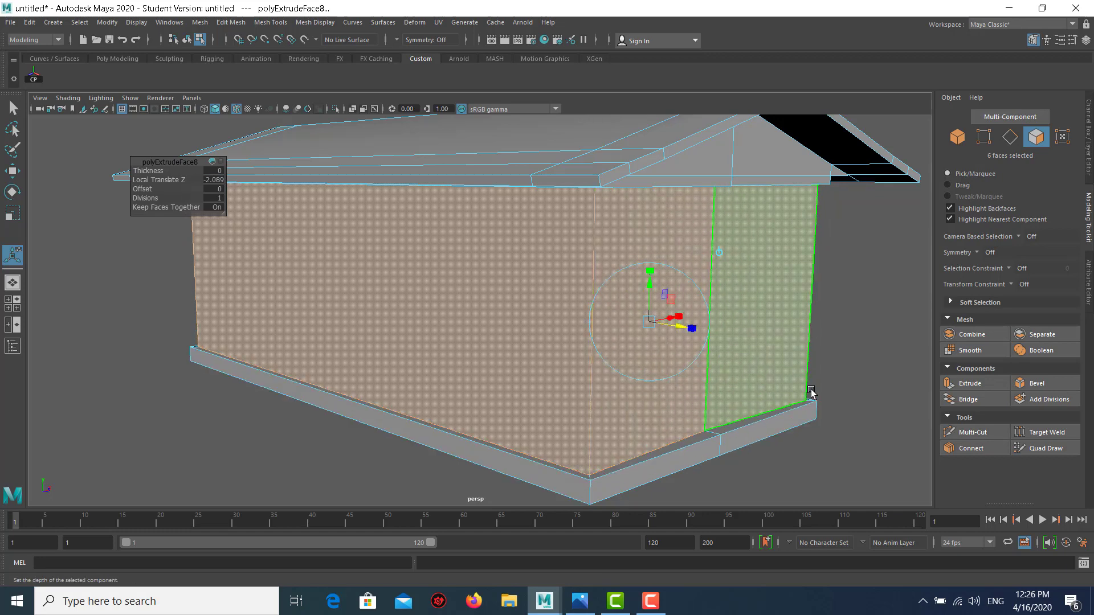
key(ctrl+z)
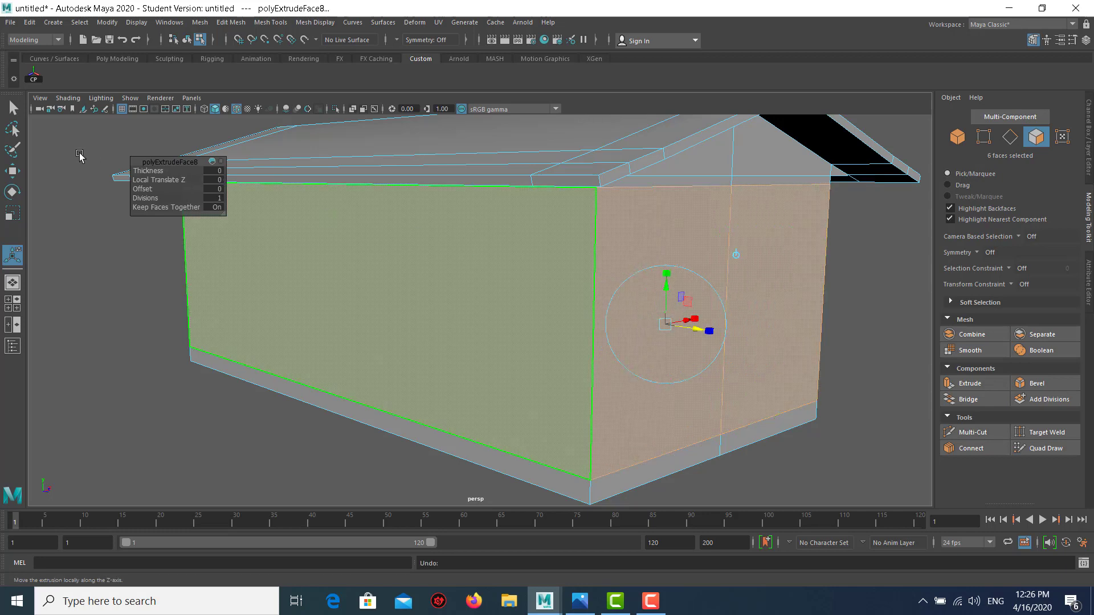
drag(158, 169, 149, 170)
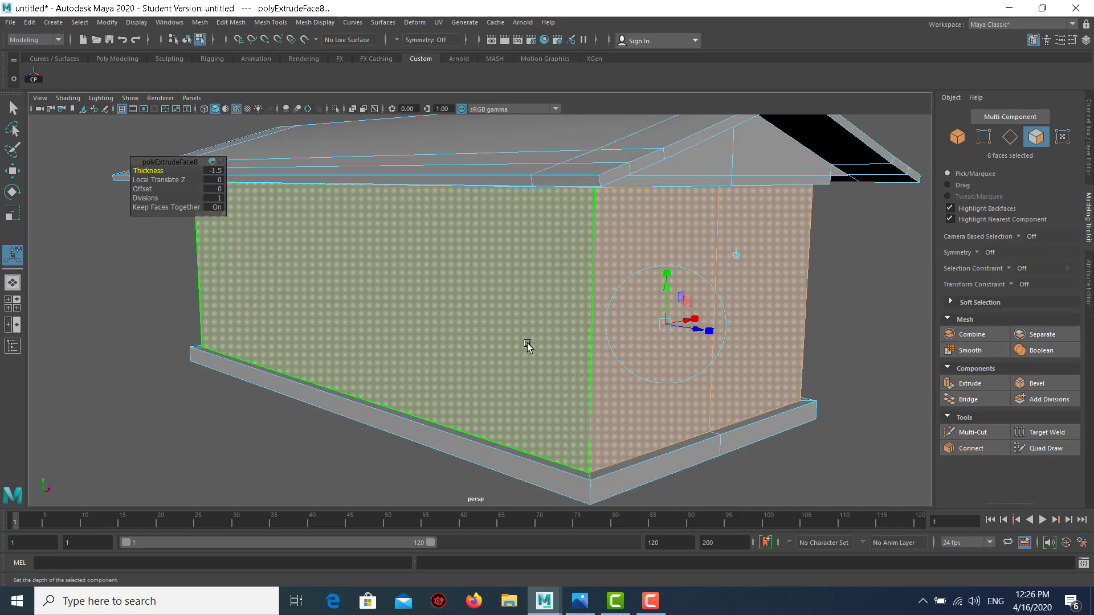
right_drag(466, 251, 539, 208)
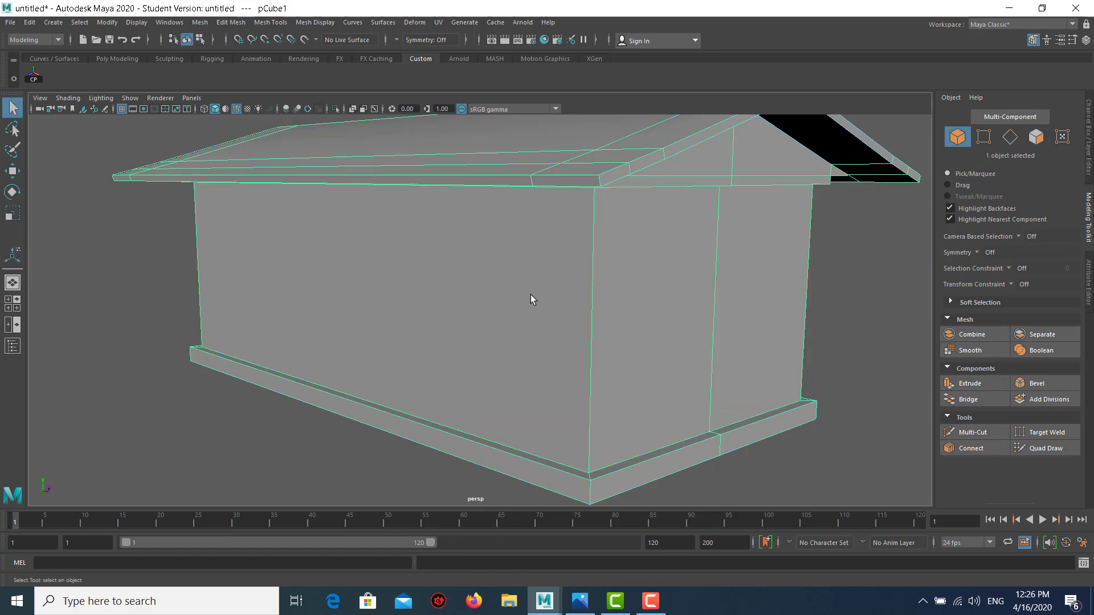
Step: Select the six wall faces and extract them with Edit Mesh > Extract
mouse_move(568, 268)
alt+mouse_down()
mouse_move(506, 251)
mouse_move(488, 213)
mouse_move(447, 217)
alt+mouse_up()
right_drag(396, 212, 397, 244)
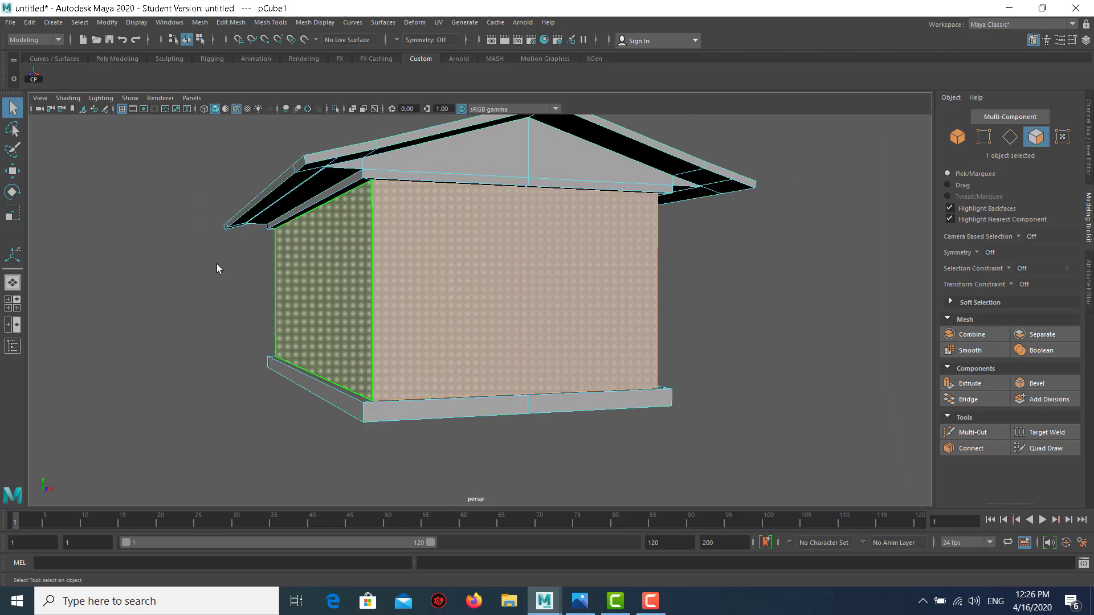
drag(215, 264, 801, 273)
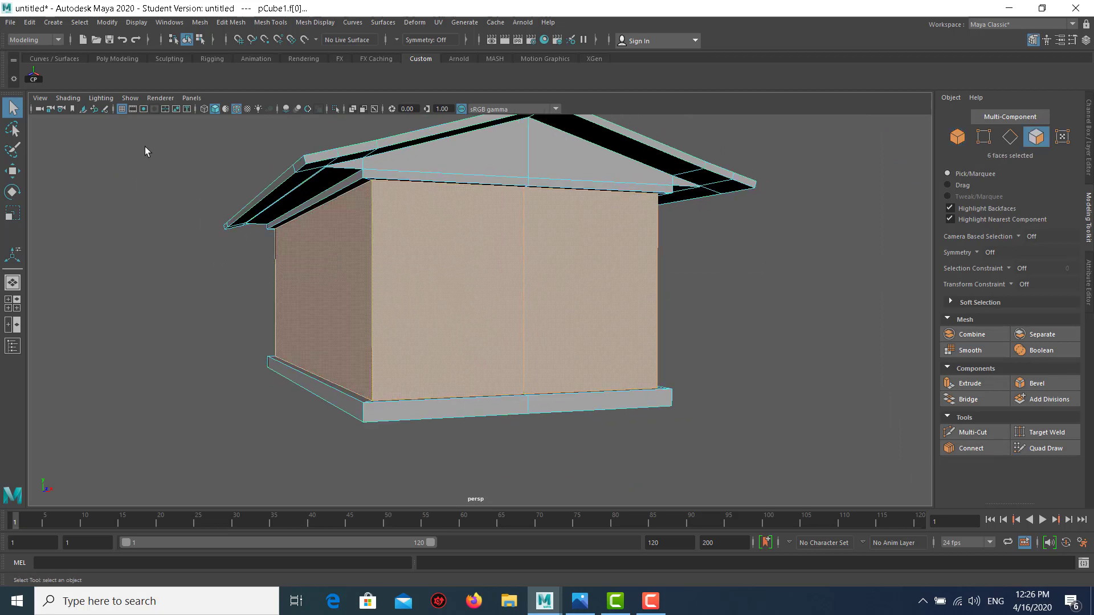
click(231, 23)
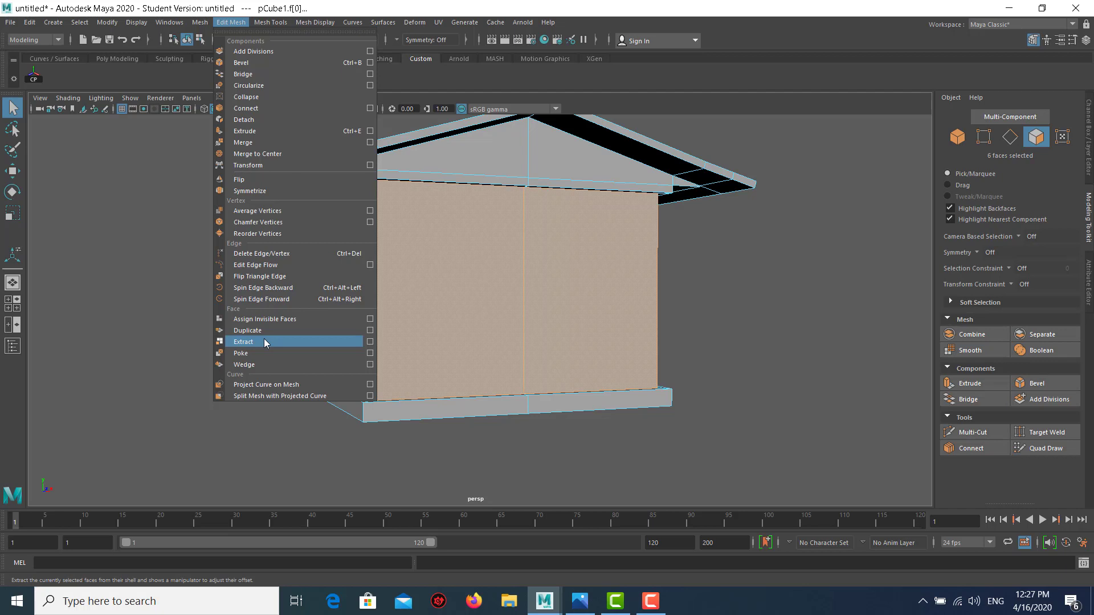
click(264, 338)
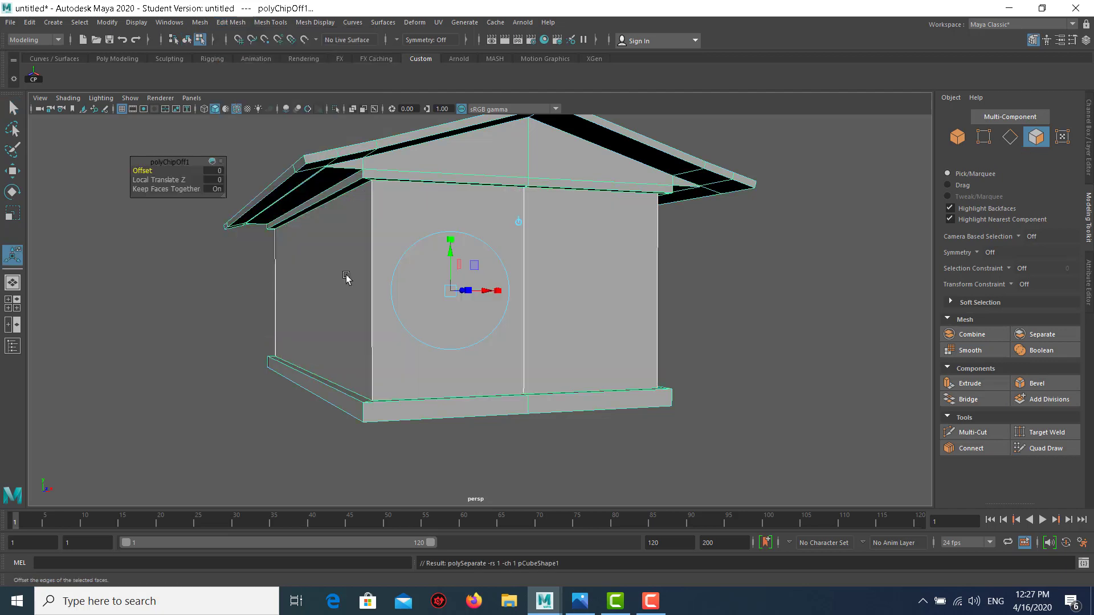
Step: Select polySurface1 in Object Mode, test-move it right, and undo the move
right_click(410, 201)
right_drag(410, 201, 467, 183)
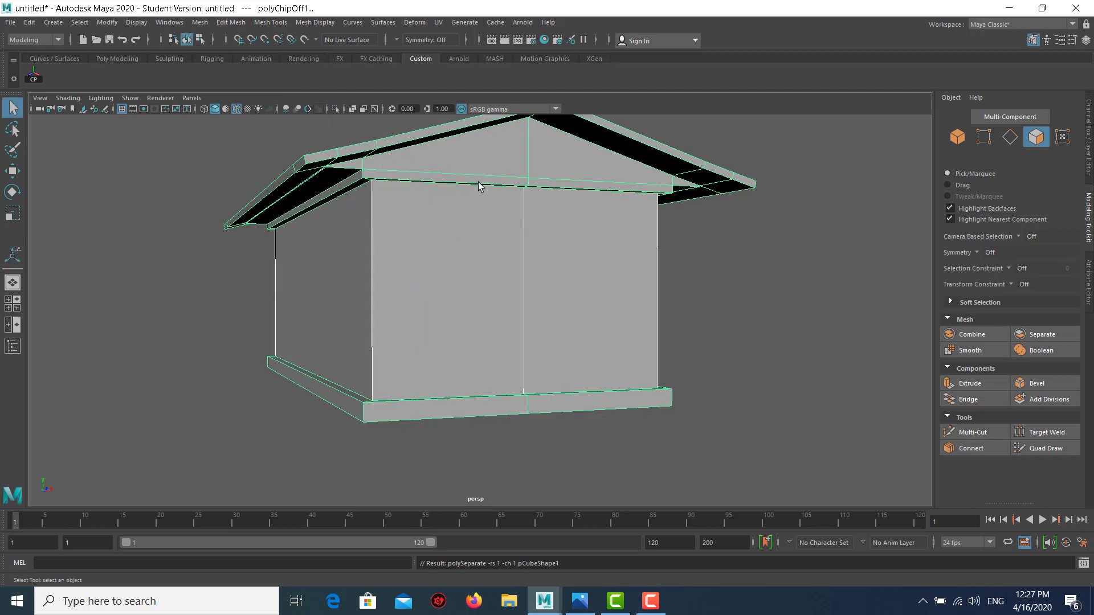
click(419, 220)
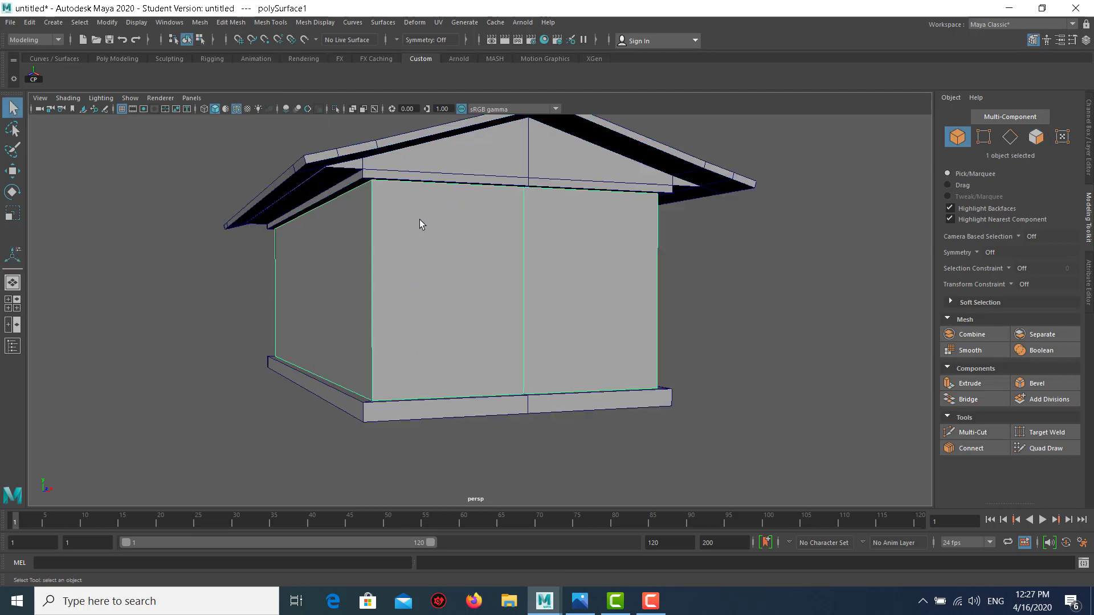
key(w)
drag(475, 292, 829, 293)
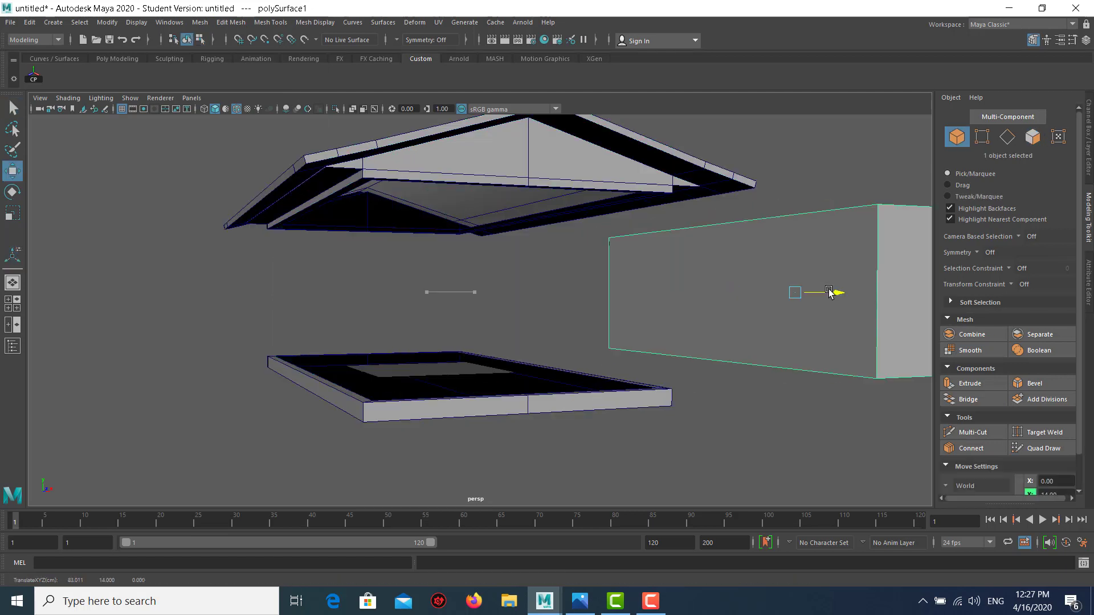
key(ctrl+z)
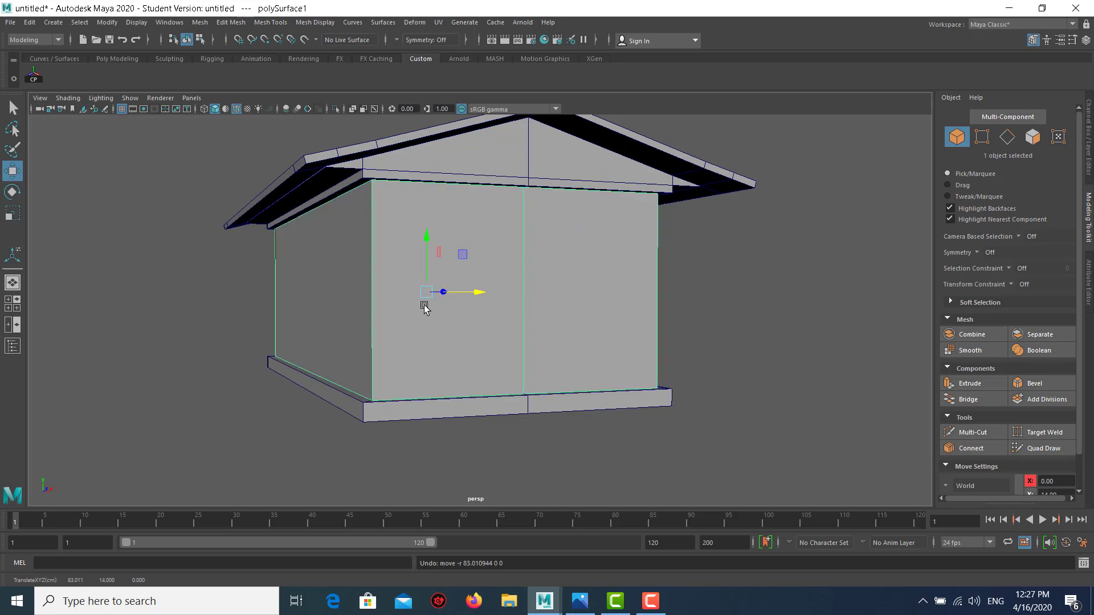
alt+drag(401, 254, 411, 266)
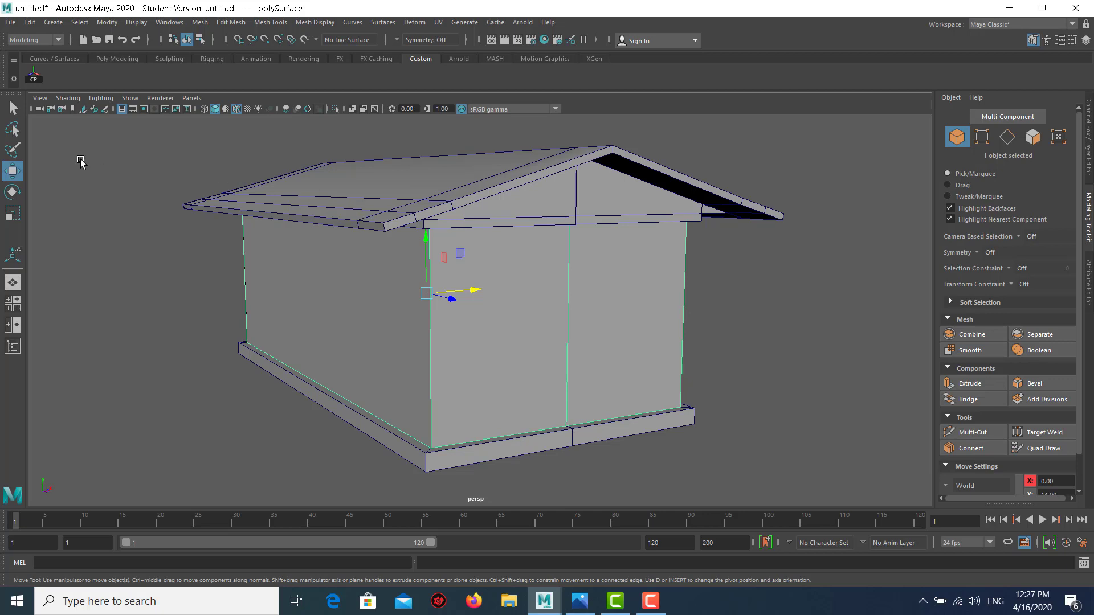
Step: Create a new Maya project named GameAssets in the Project Window
click(15, 29)
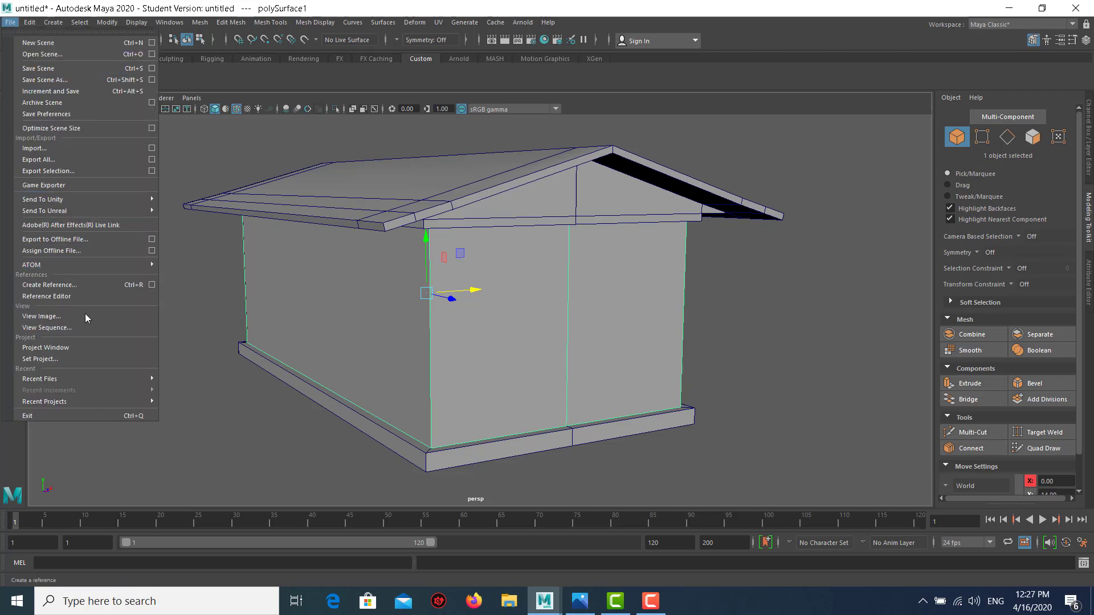
click(98, 346)
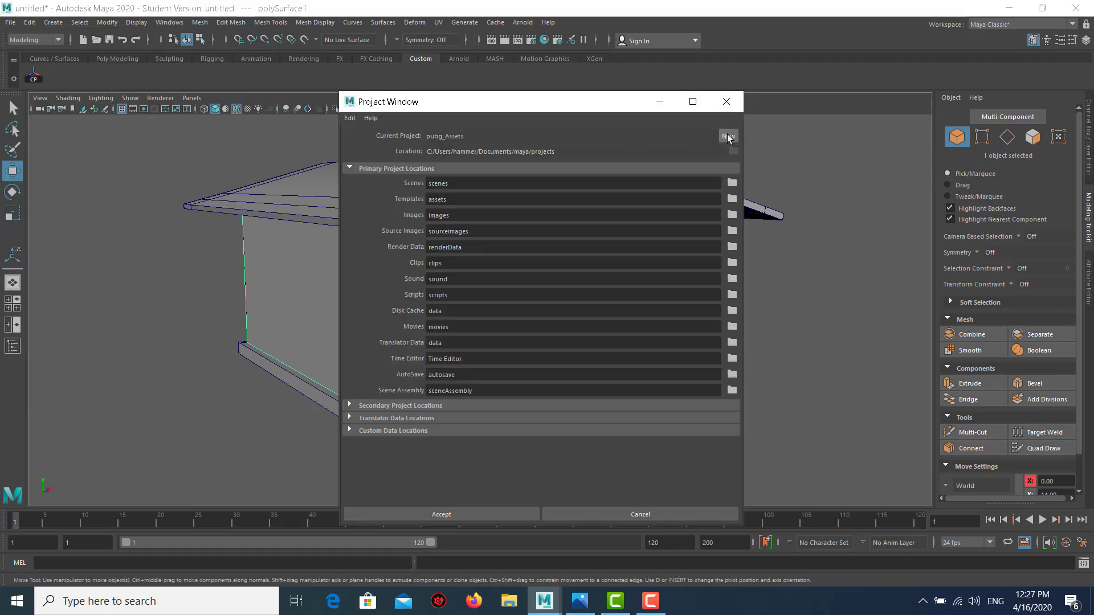
click(728, 137)
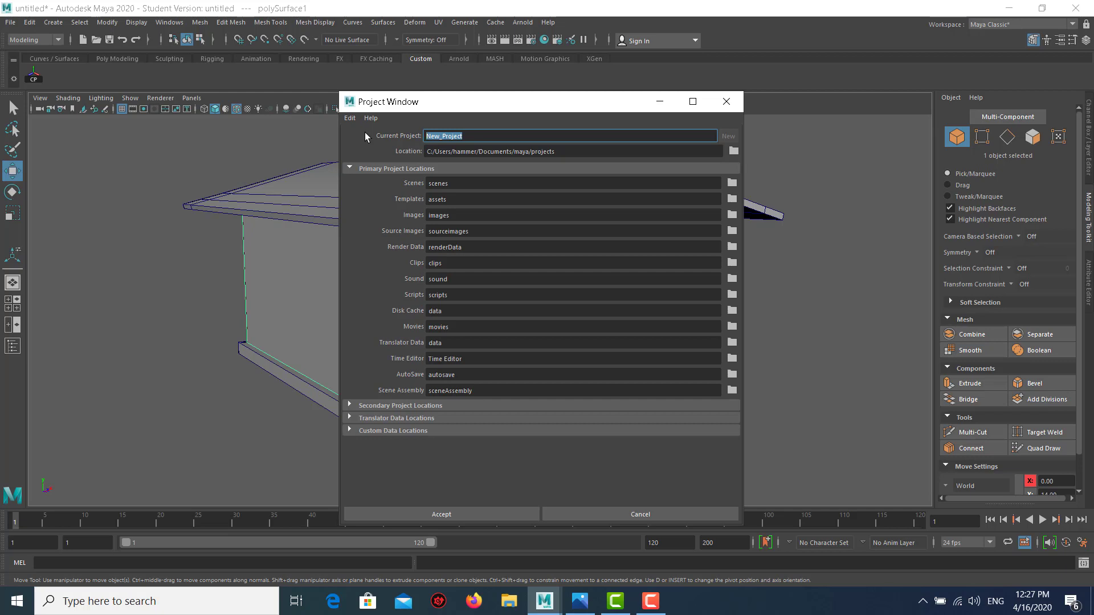
text(Game)
text(Assets)
Step: Accept the project settings and save the scene as Hut01.mb, continuing past the Student Version warning
click(473, 515)
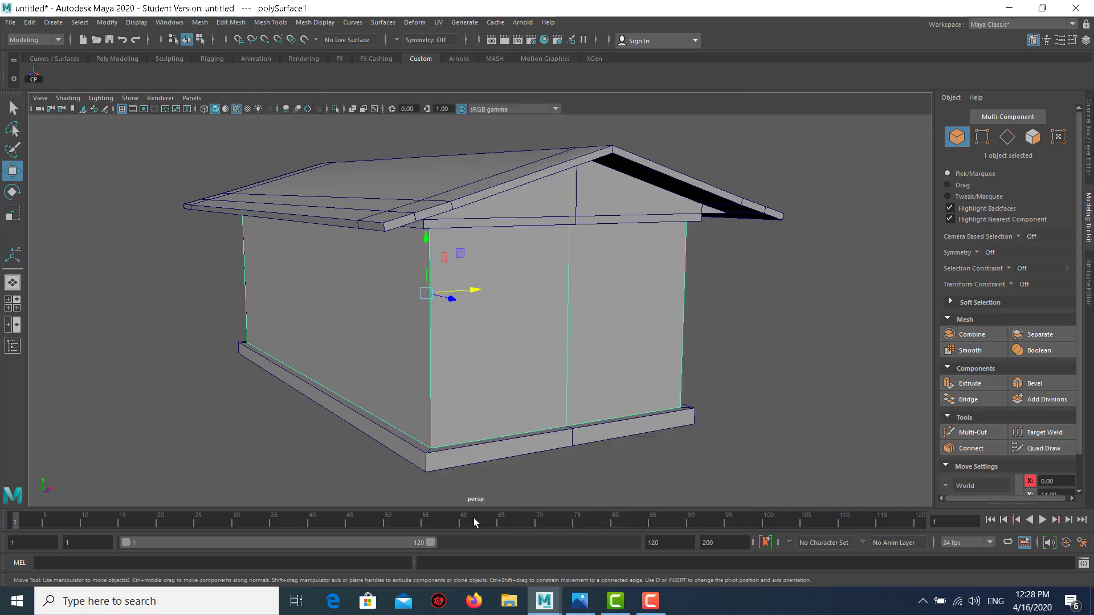
click(827, 278)
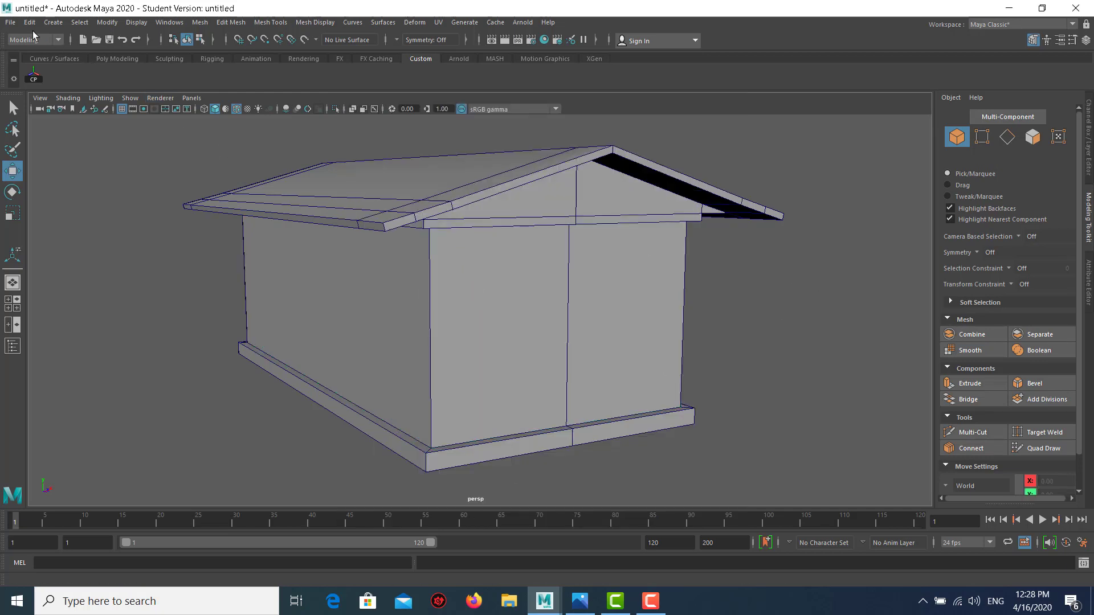
click(10, 24)
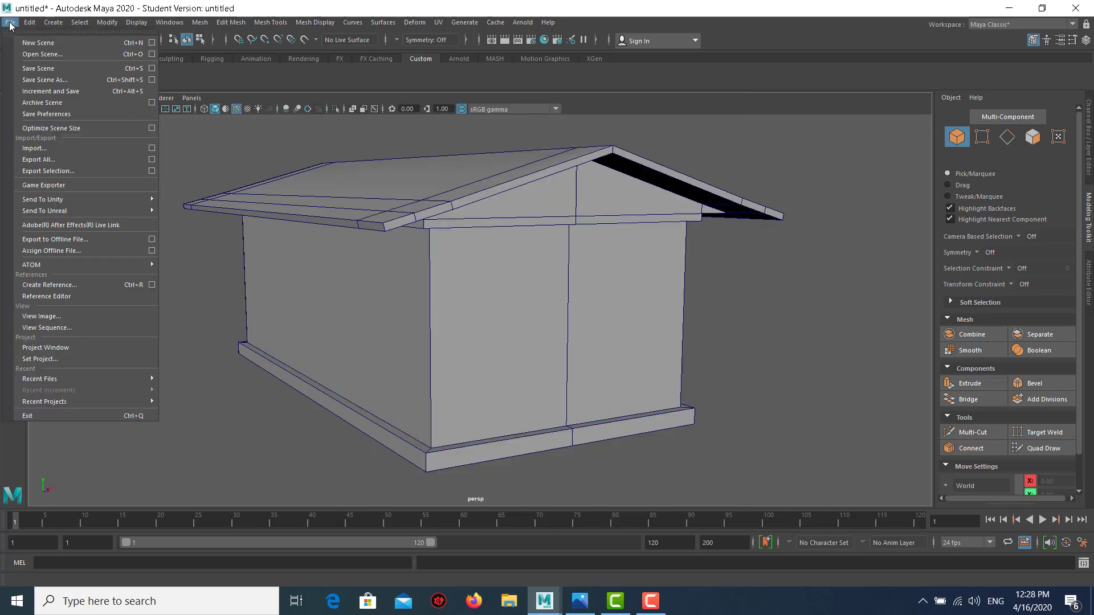
click(26, 70)
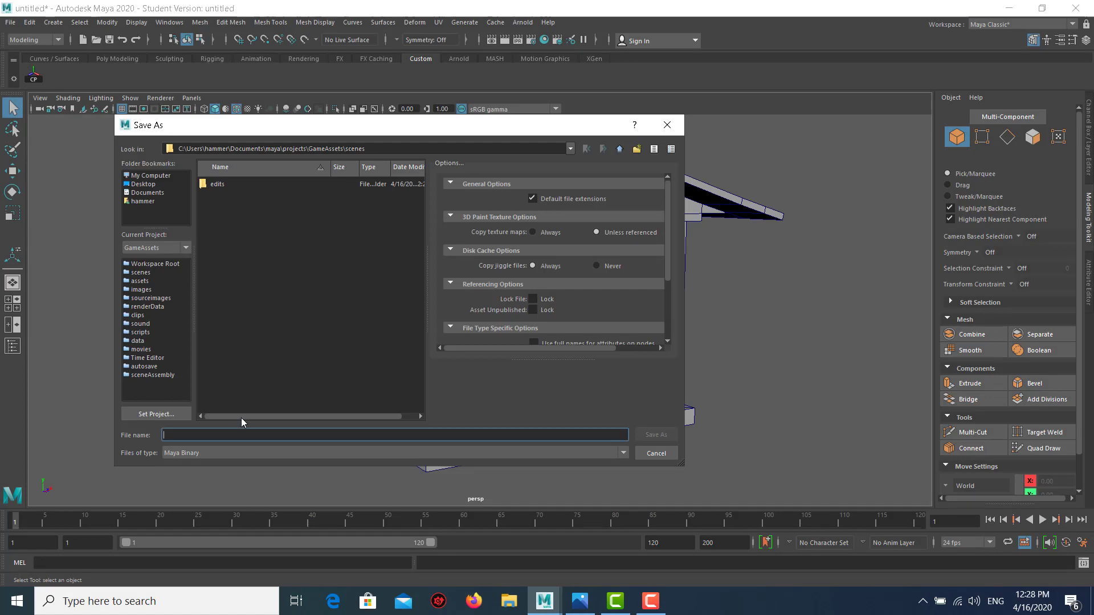
text(Hut)
text(01)
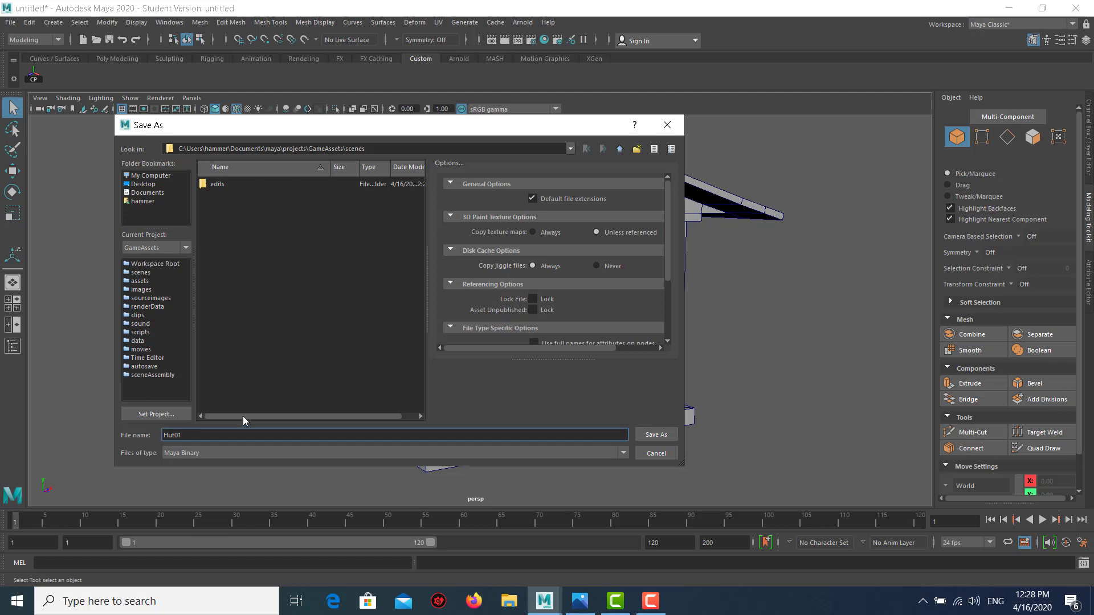
click(639, 436)
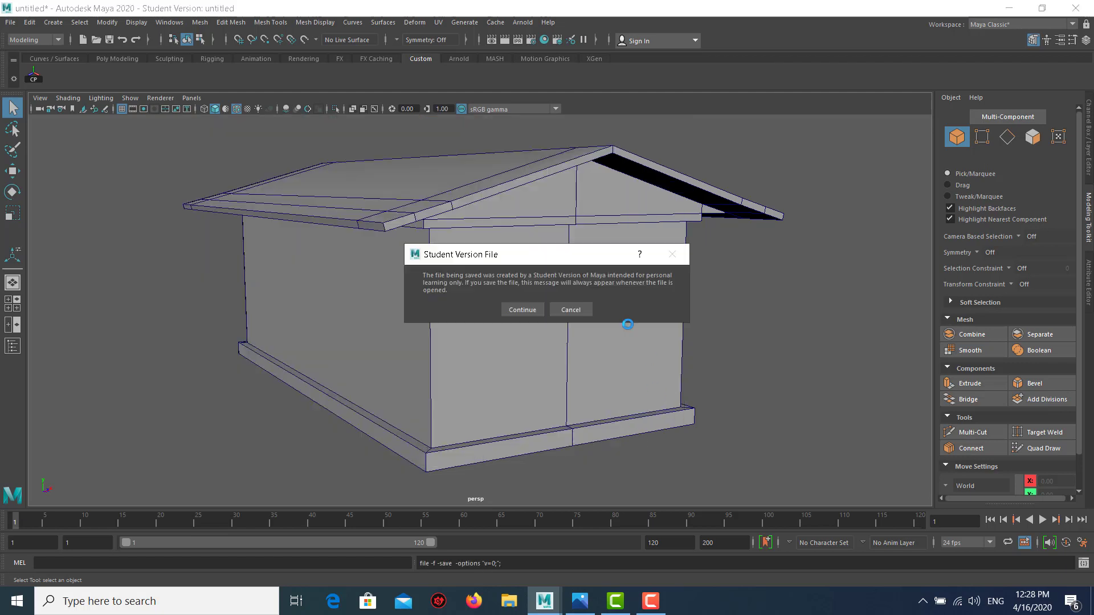
click(521, 309)
Step: Show the Channel Box/Layer Editor and select the roof-and-base mesh
right_click(584, 259)
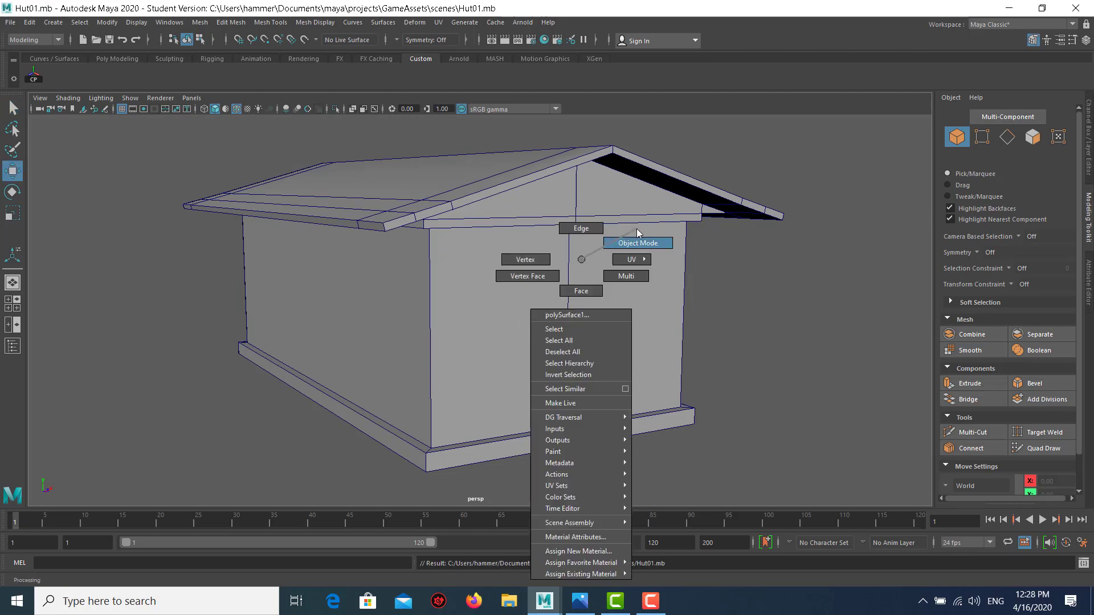
alt+drag(681, 295, 653, 277)
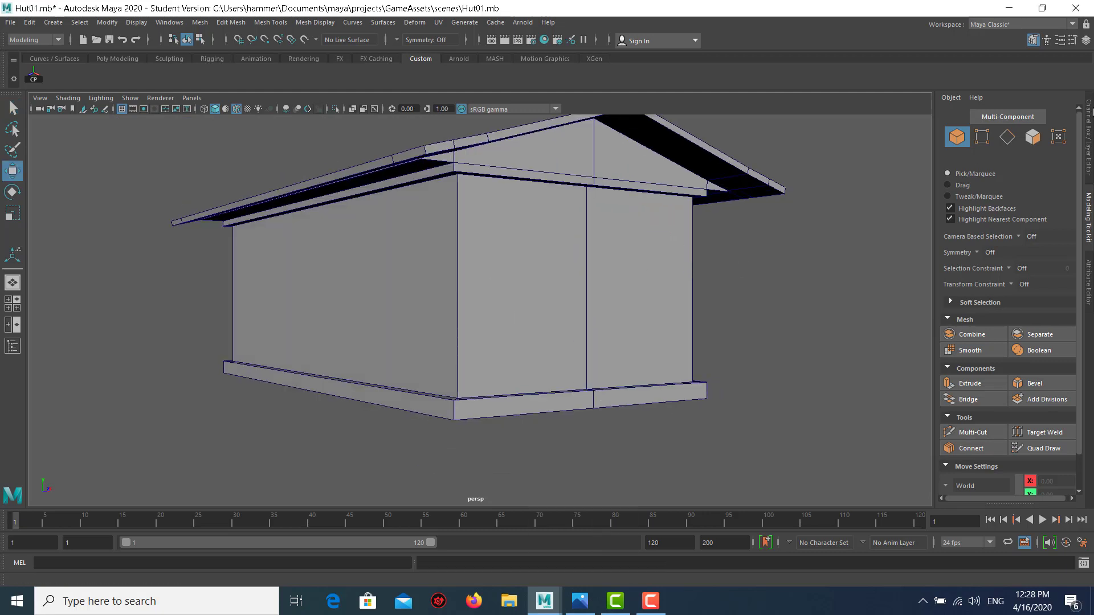
click(1087, 120)
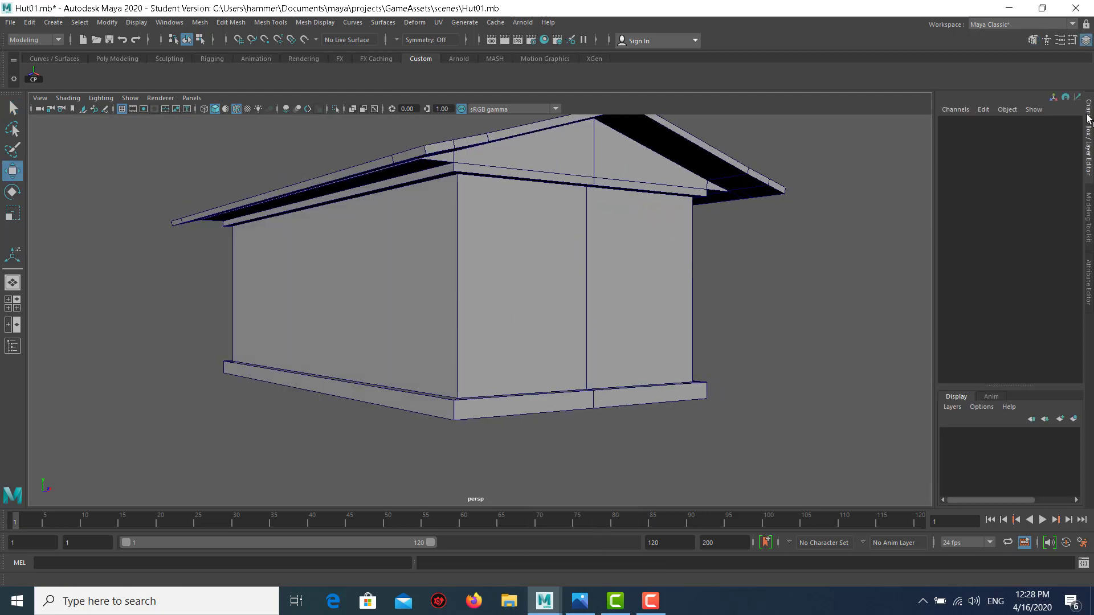
click(587, 214)
click(513, 238)
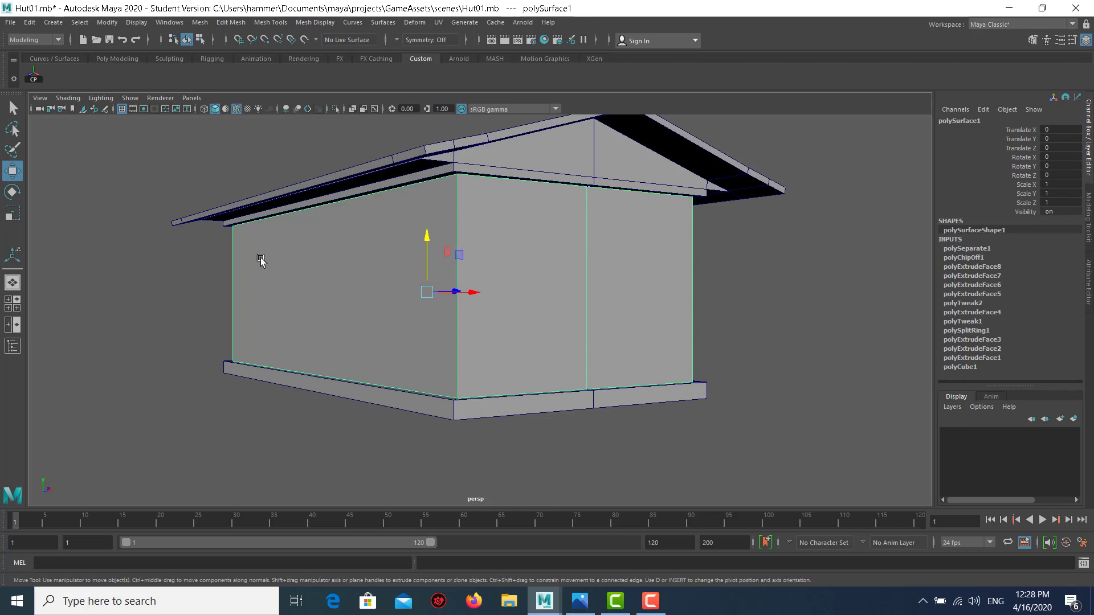
click(494, 161)
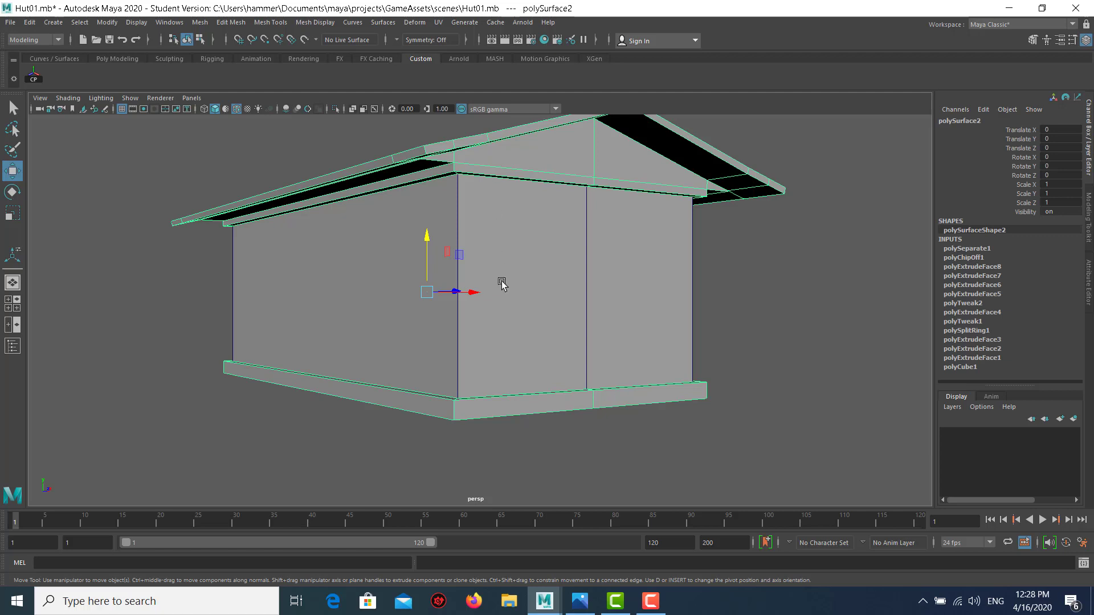
click(556, 252)
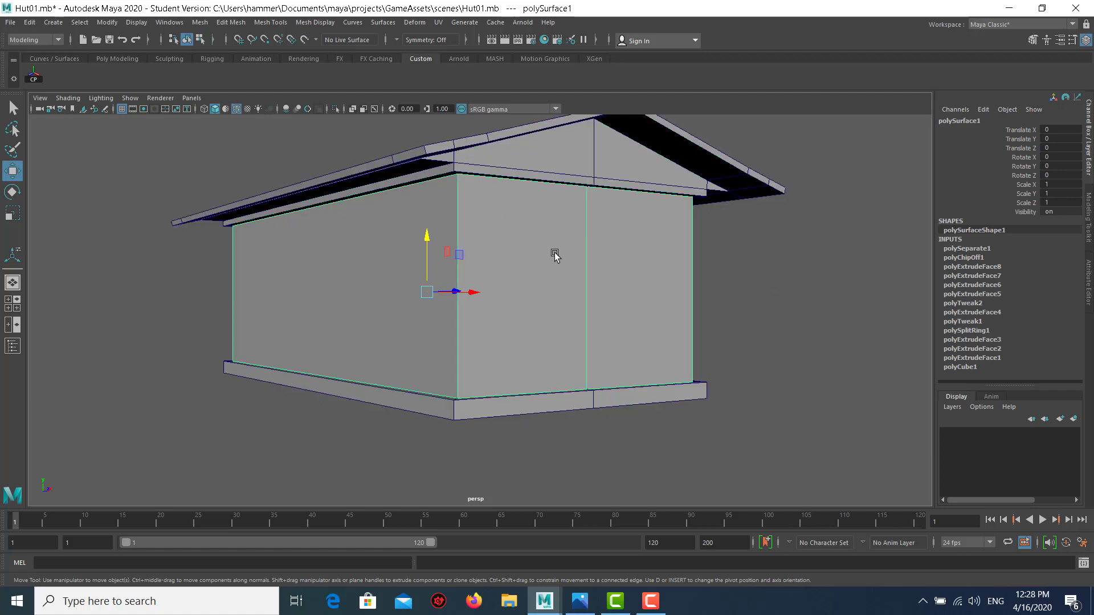
click(545, 166)
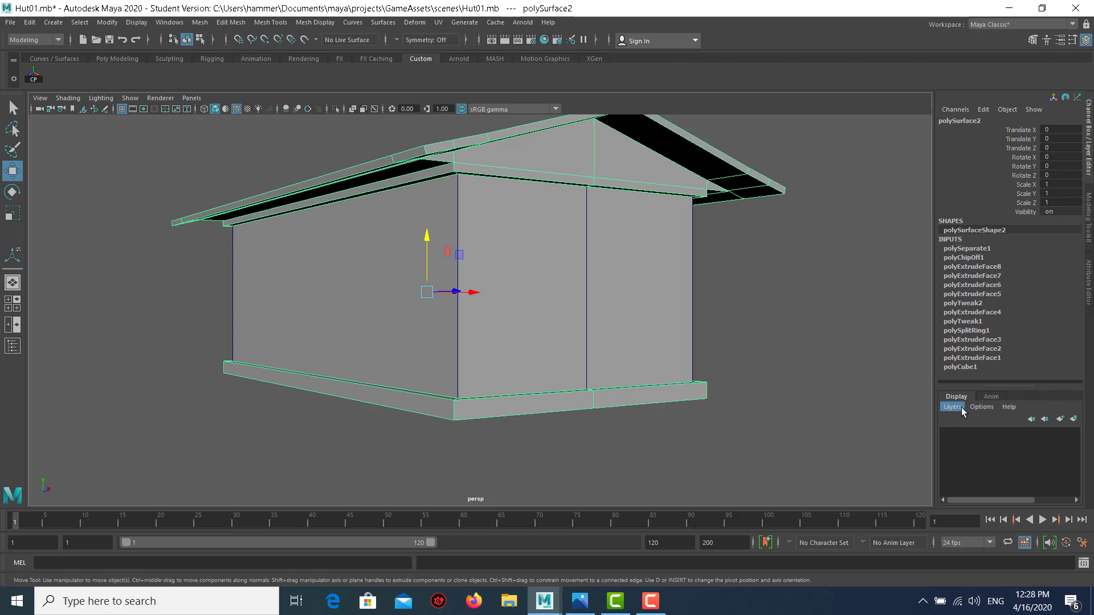
Step: Put the roof-and-base mesh in a new display layer named Tent
click(957, 408)
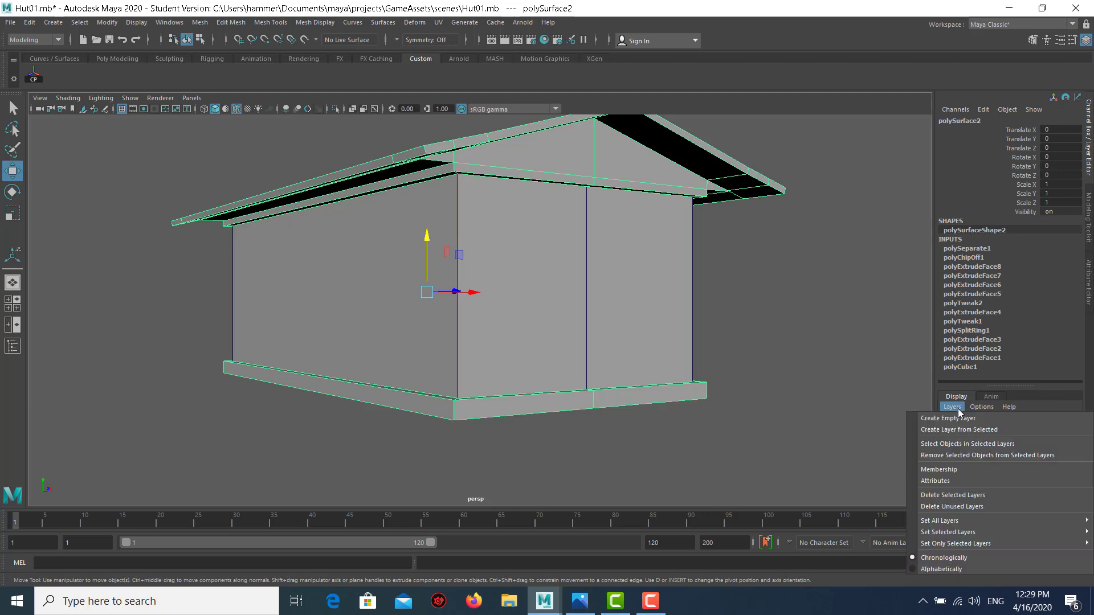
click(976, 434)
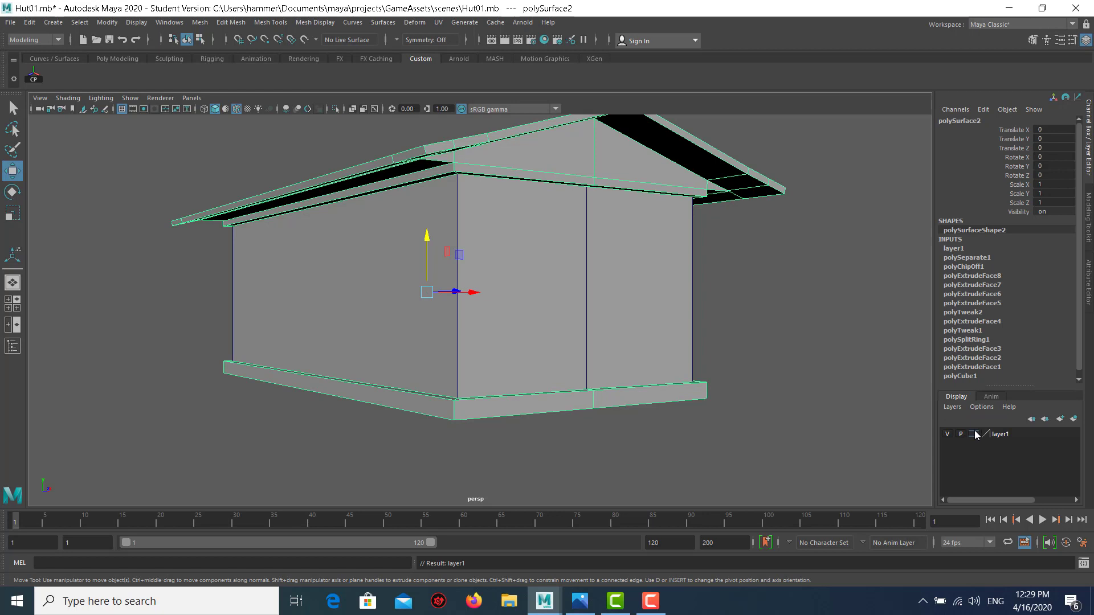
click(946, 435)
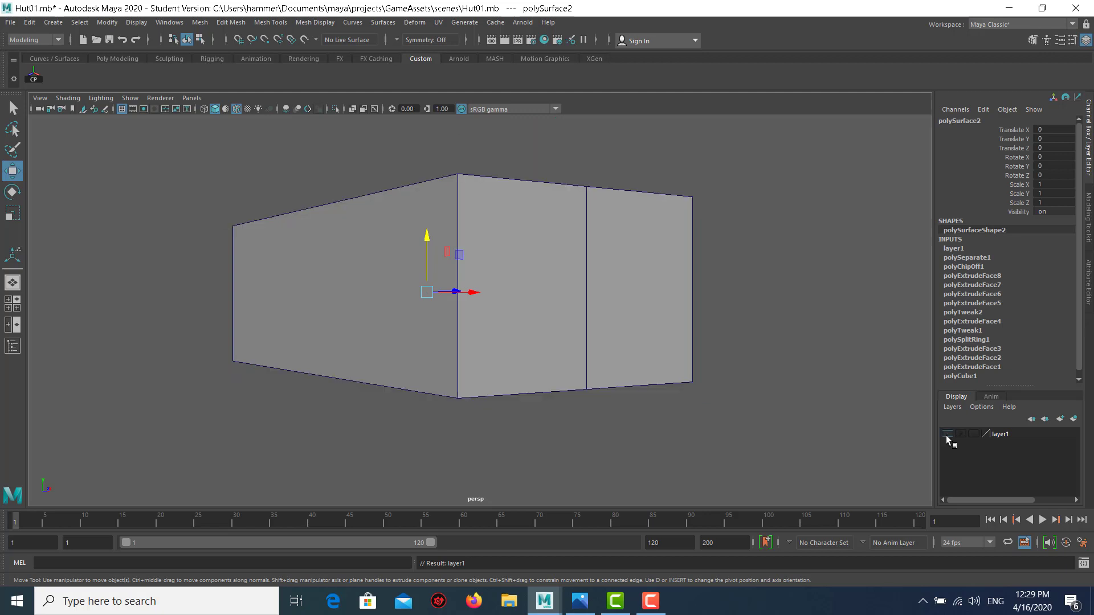
click(945, 435)
click(946, 436)
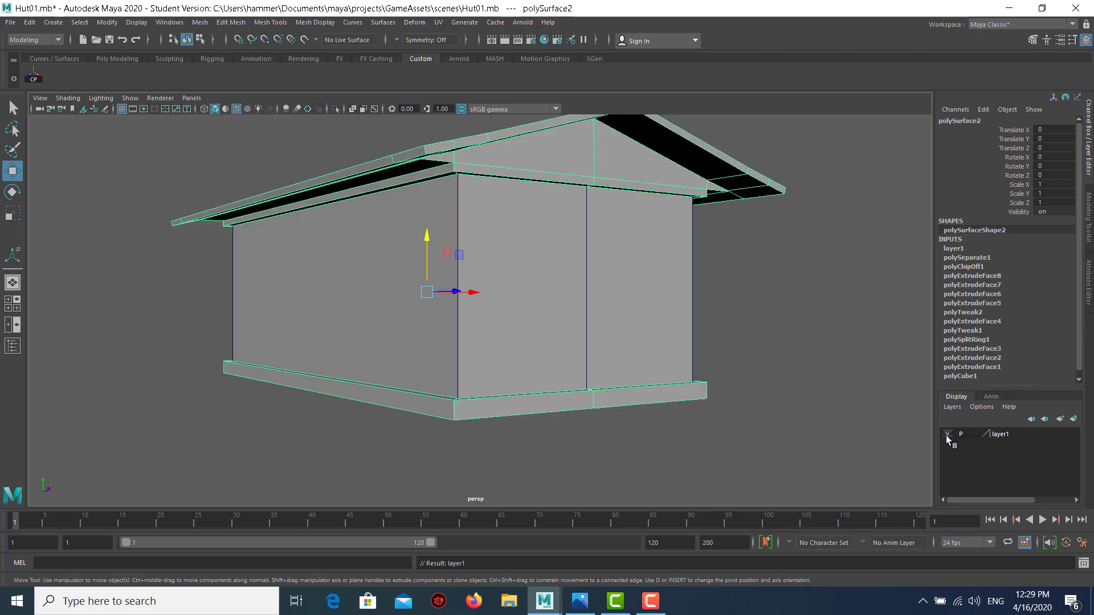
double_click(1000, 435)
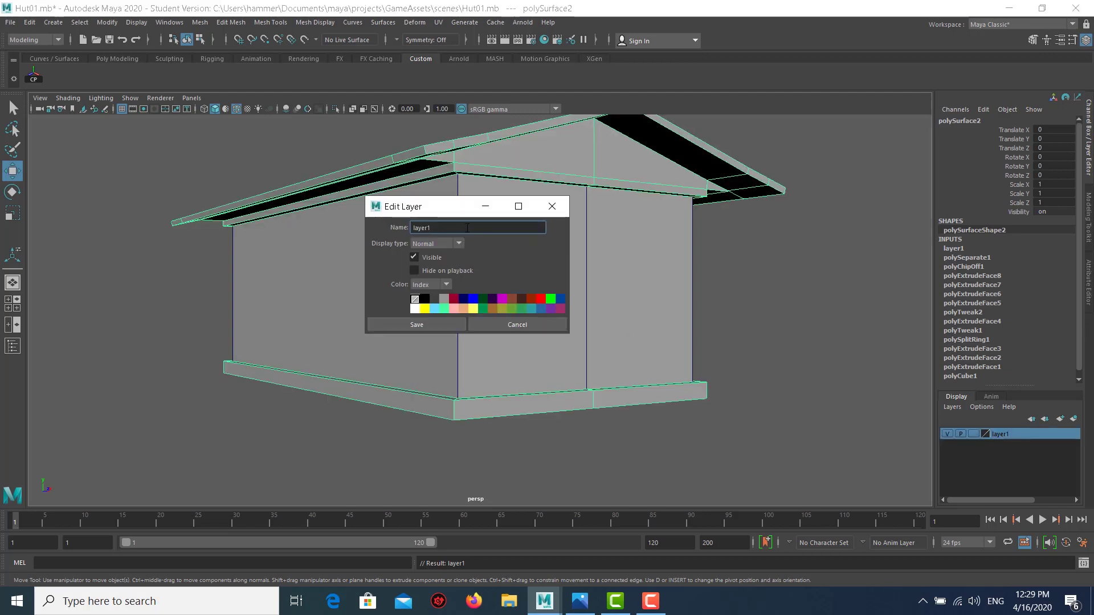
text(Tent)
click(377, 324)
Step: Put the walls mesh in a new display layer named walls and hide it
click(654, 243)
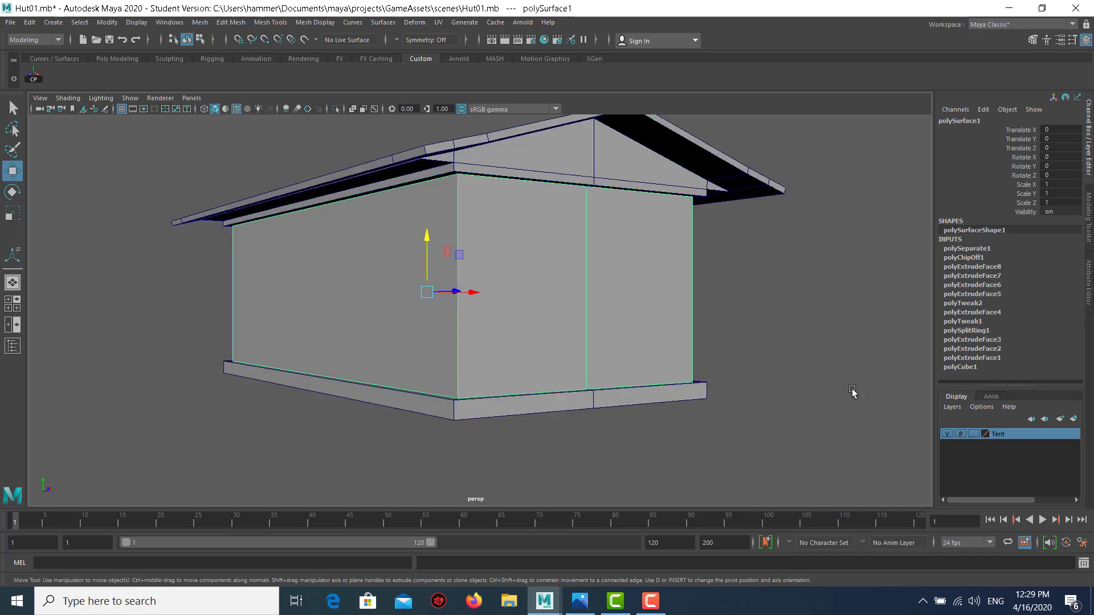
click(951, 413)
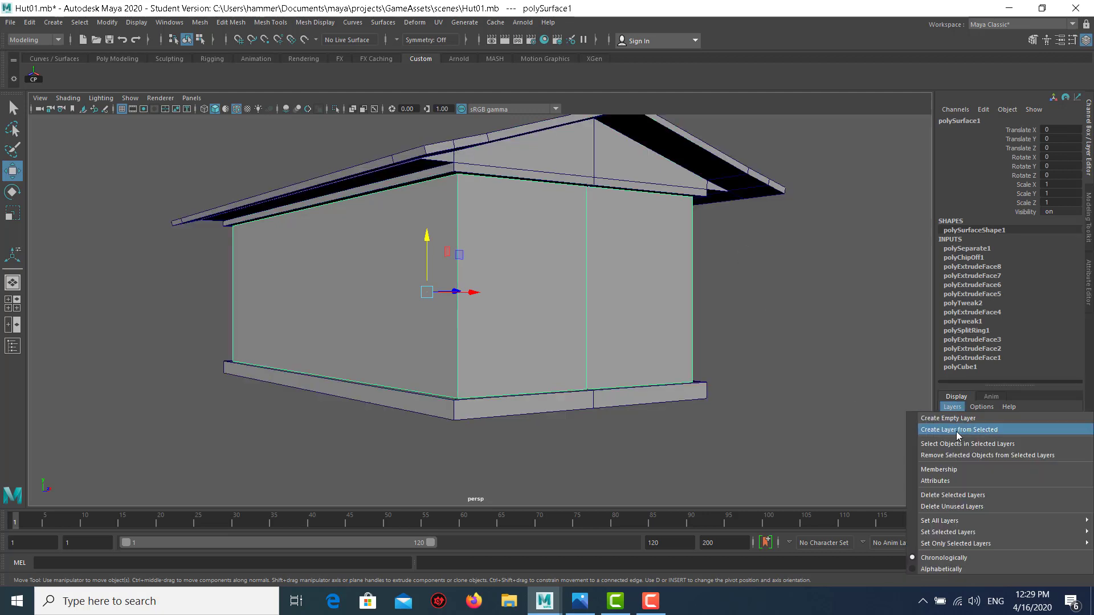
click(948, 433)
double_click(1000, 434)
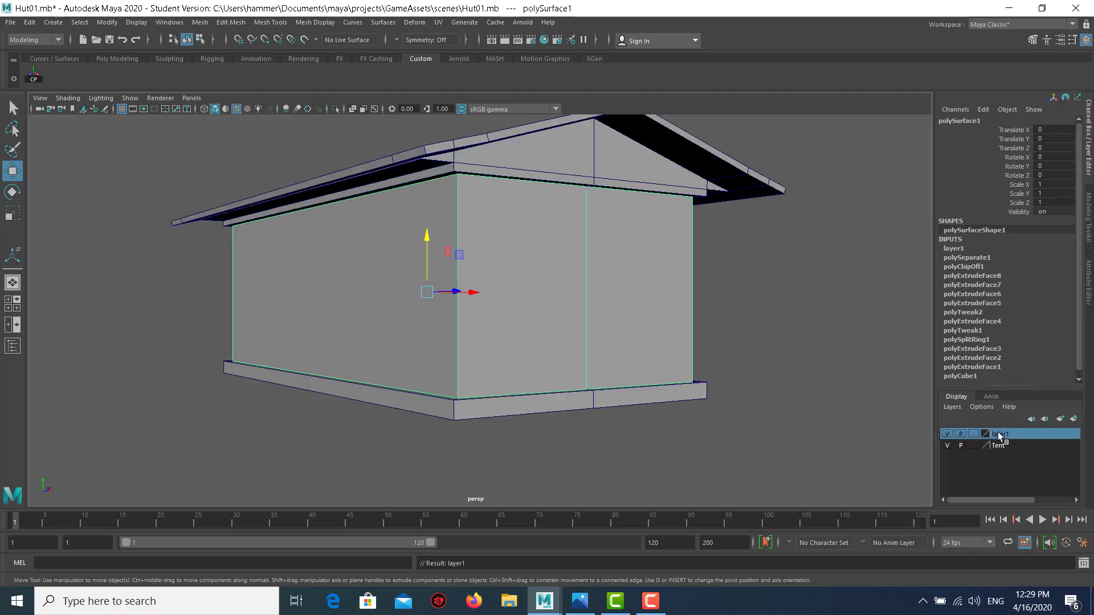
double_click(455, 231)
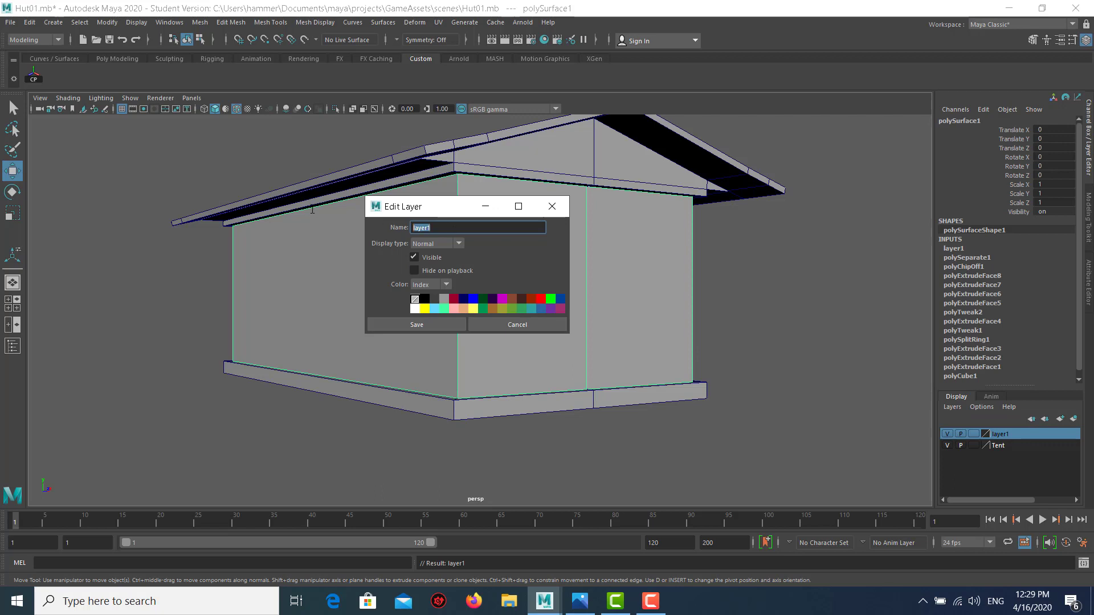
text(wa)
text(lls)
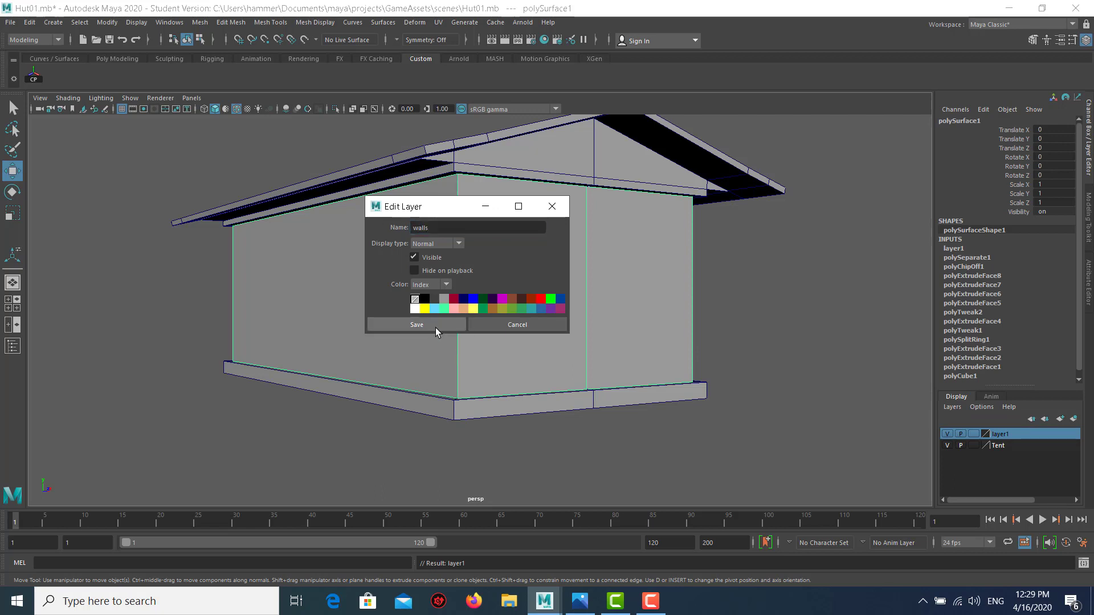
click(435, 327)
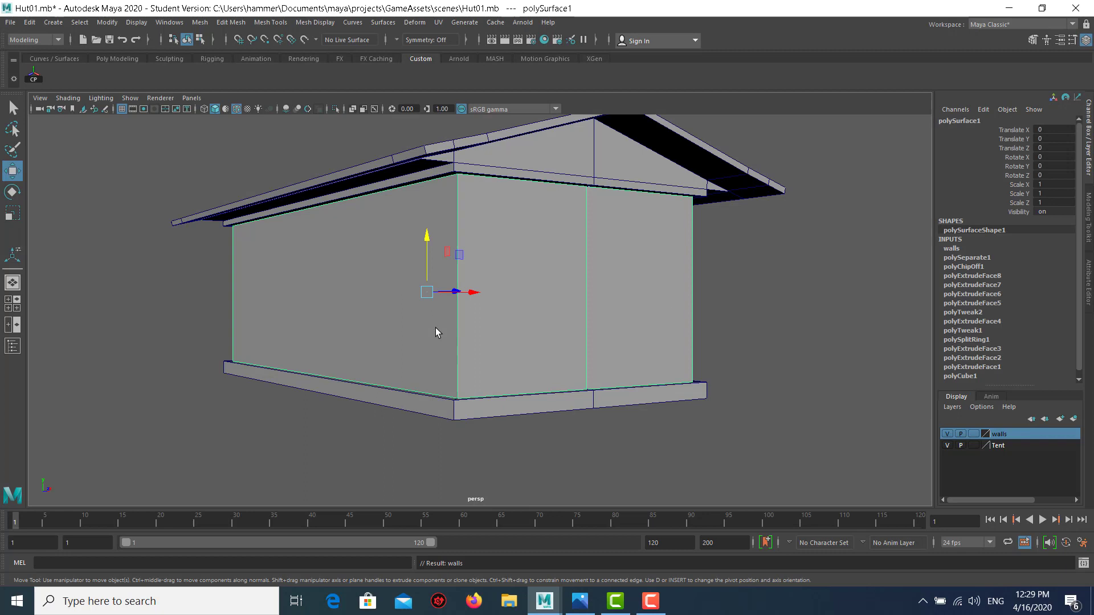
click(945, 434)
Step: Orbit to look under the roof and select the roof-and-base mesh
click(946, 434)
click(796, 293)
mouse_move(796, 293)
alt+mouse_down()
mouse_move(480, 214)
mouse_move(484, 263)
mouse_move(463, 300)
mouse_move(445, 212)
alt+mouse_up()
scroll(459, 229, up, 2)
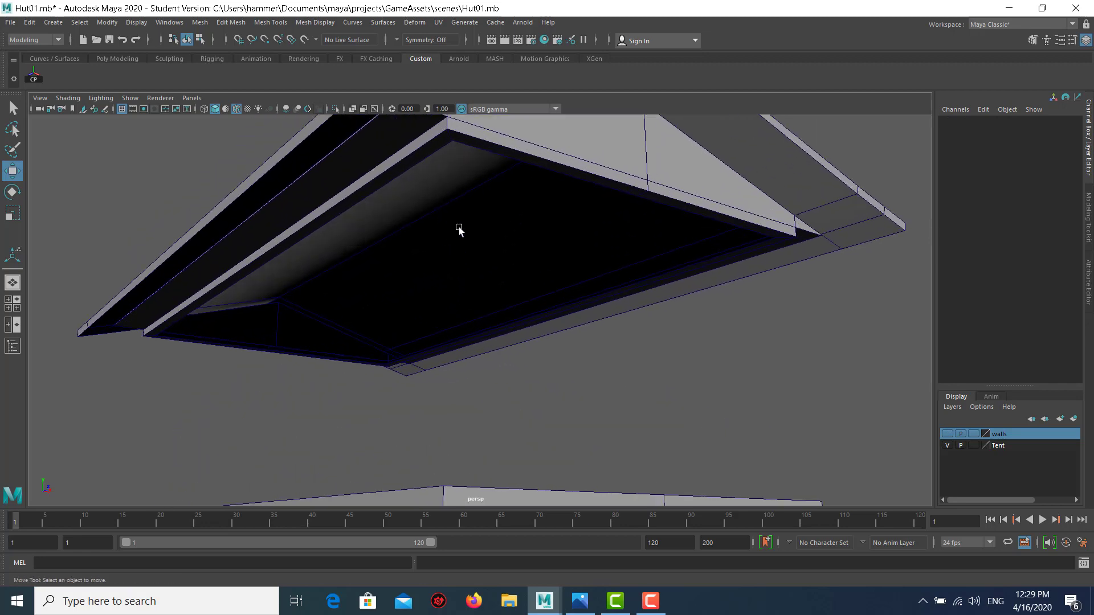
click(473, 183)
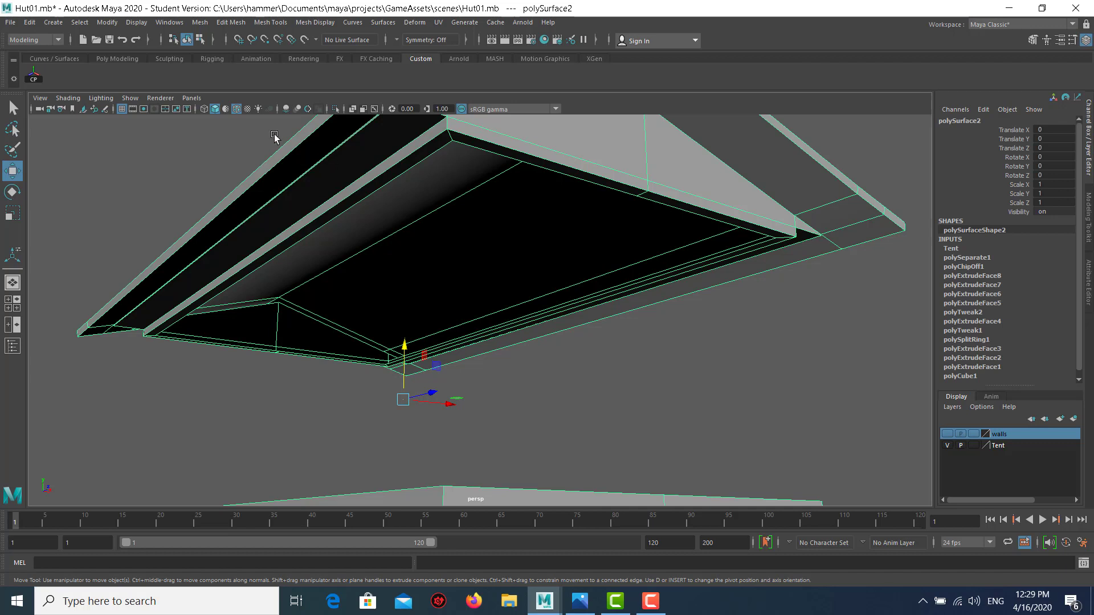
Step: Cap the roof's open underside with a new face using Mesh > Fill Hole
click(200, 23)
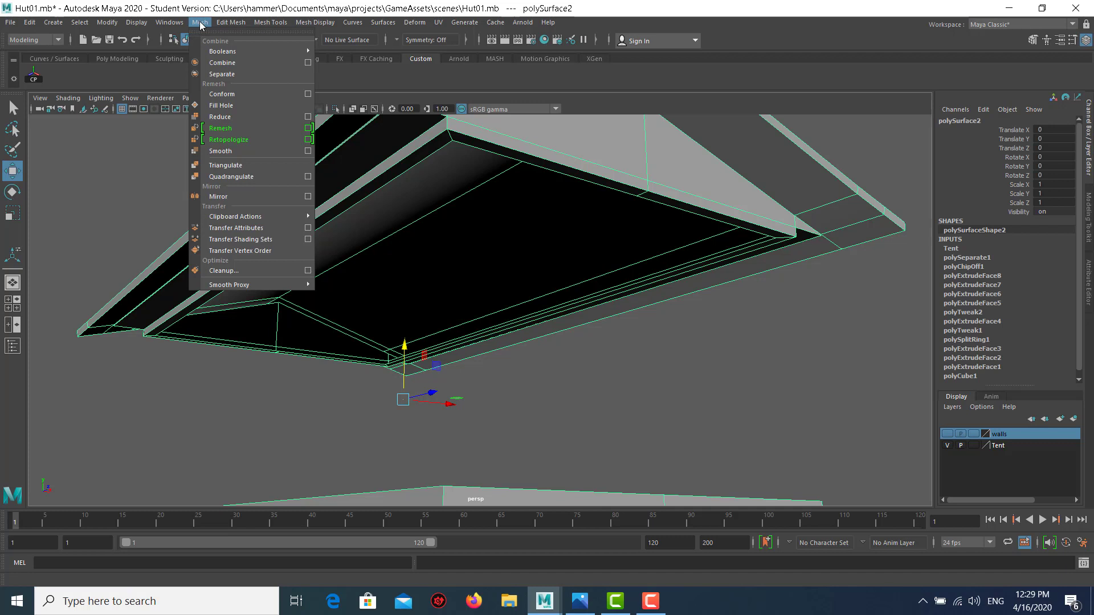
click(247, 106)
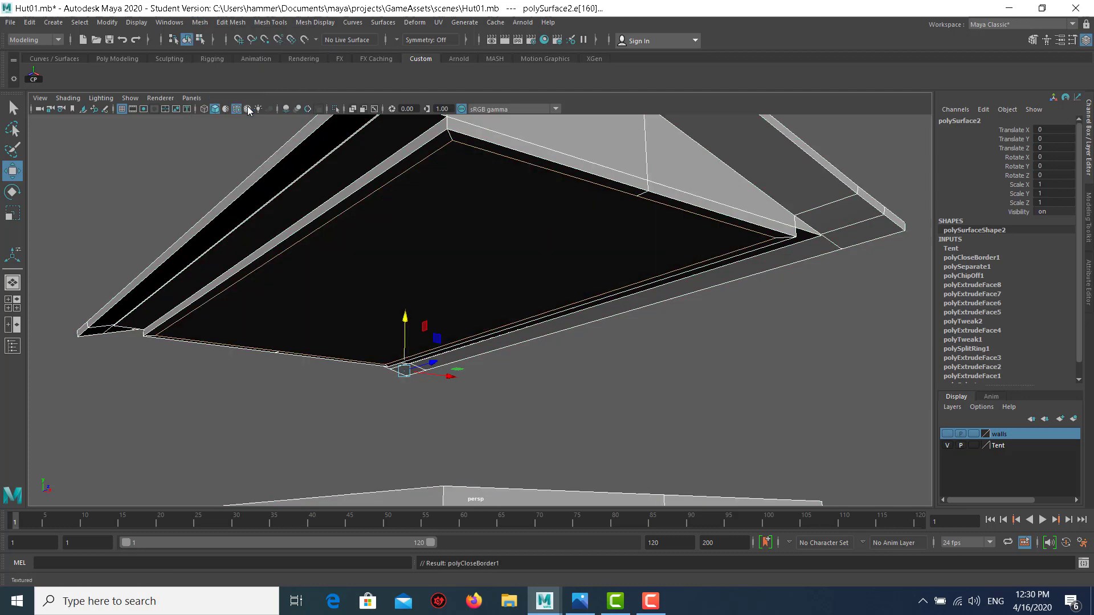
click(700, 378)
scroll(626, 256, up, 3)
scroll(625, 237, up, 1)
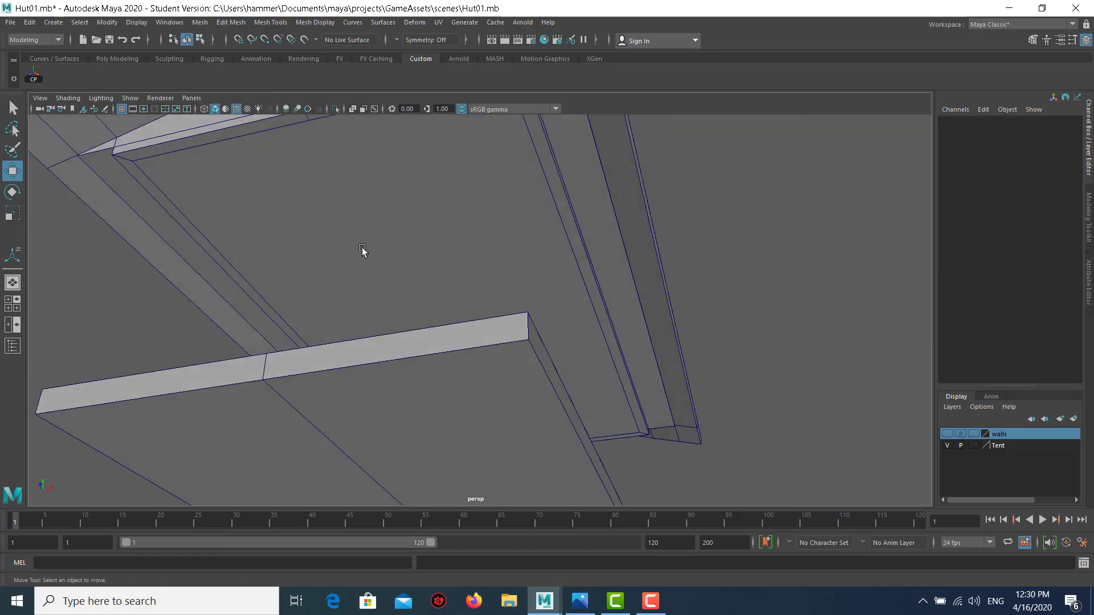
scroll(346, 224, down, 1)
scroll(346, 224, down, 1)
scroll(371, 226, down, 1)
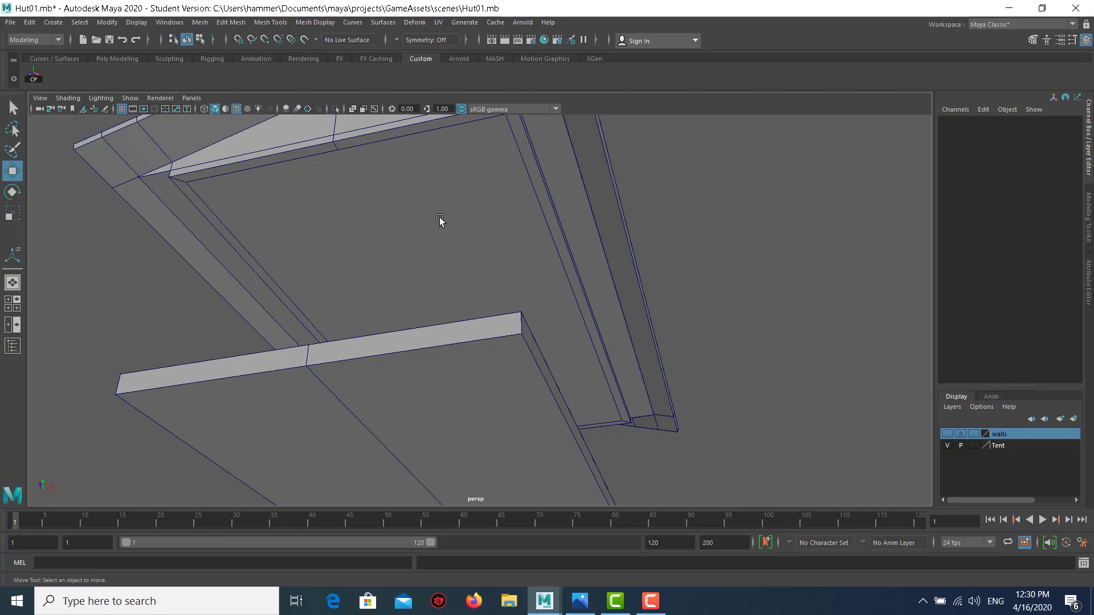
scroll(439, 217, down, 1)
scroll(421, 222, down, 1)
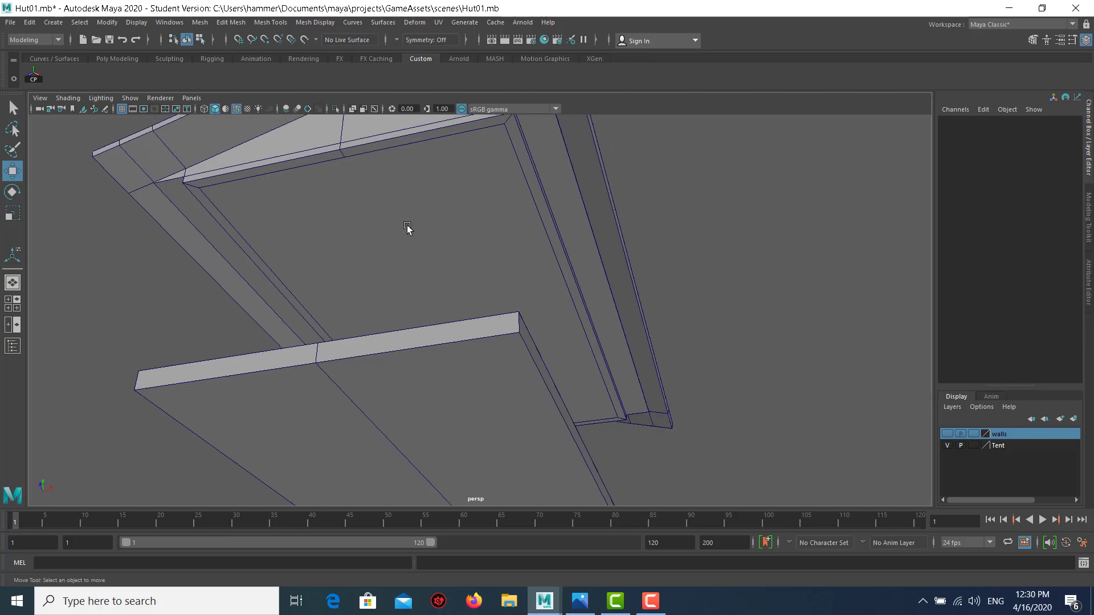
Step: Select the roof, orbit to inspect its underside, then deselect it
click(341, 164)
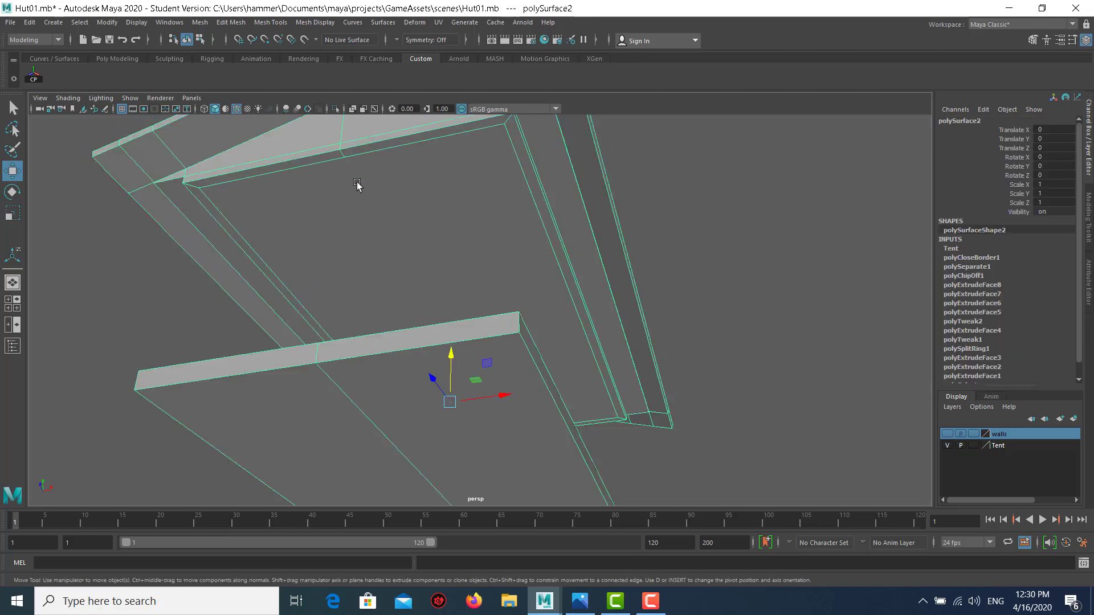
mouse_move(357, 184)
alt+mouse_down()
mouse_move(403, 241)
mouse_move(630, 374)
alt+mouse_up()
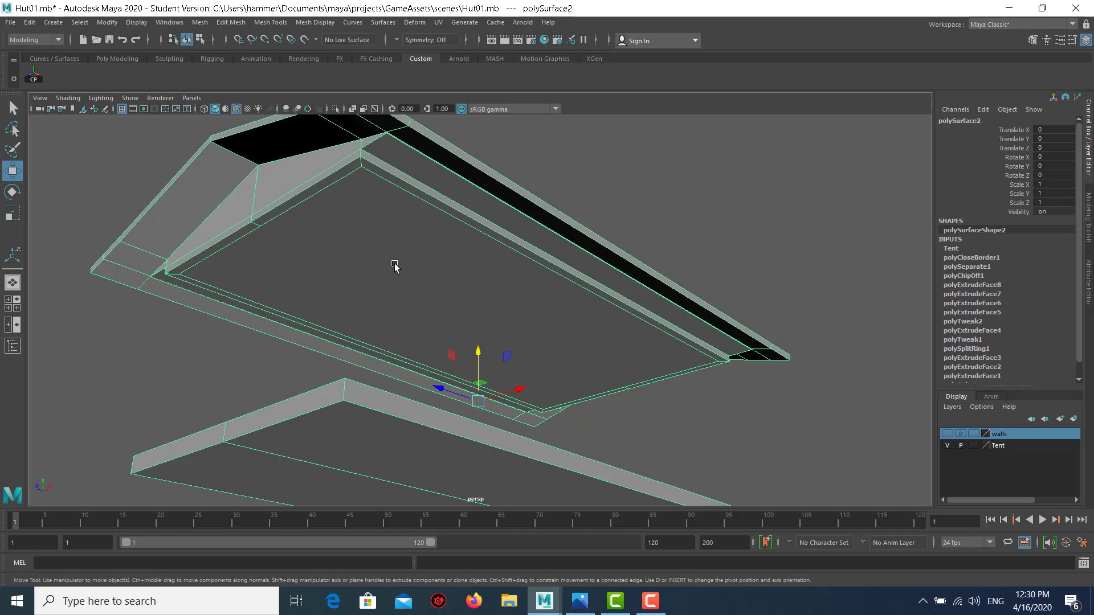
mouse_move(394, 265)
alt+mouse_down()
mouse_move(374, 238)
mouse_move(436, 296)
mouse_move(447, 274)
mouse_move(606, 345)
alt+mouse_up()
scroll(370, 241, down, 3)
click(576, 342)
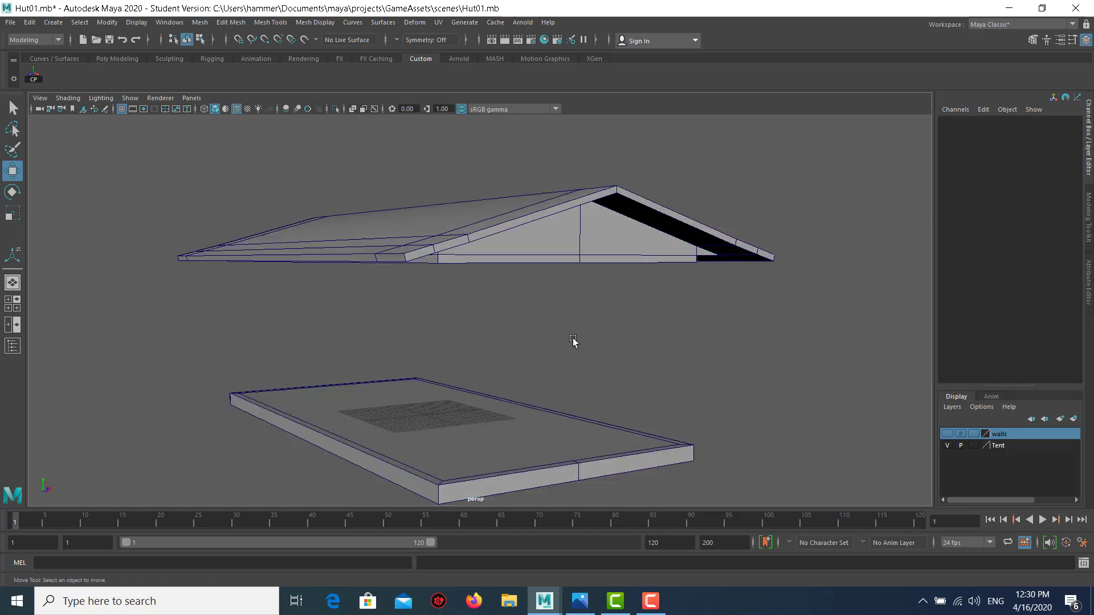
Step: Unhide the walls layer, frame the walls with F, and bring up the hut reference photo
click(942, 435)
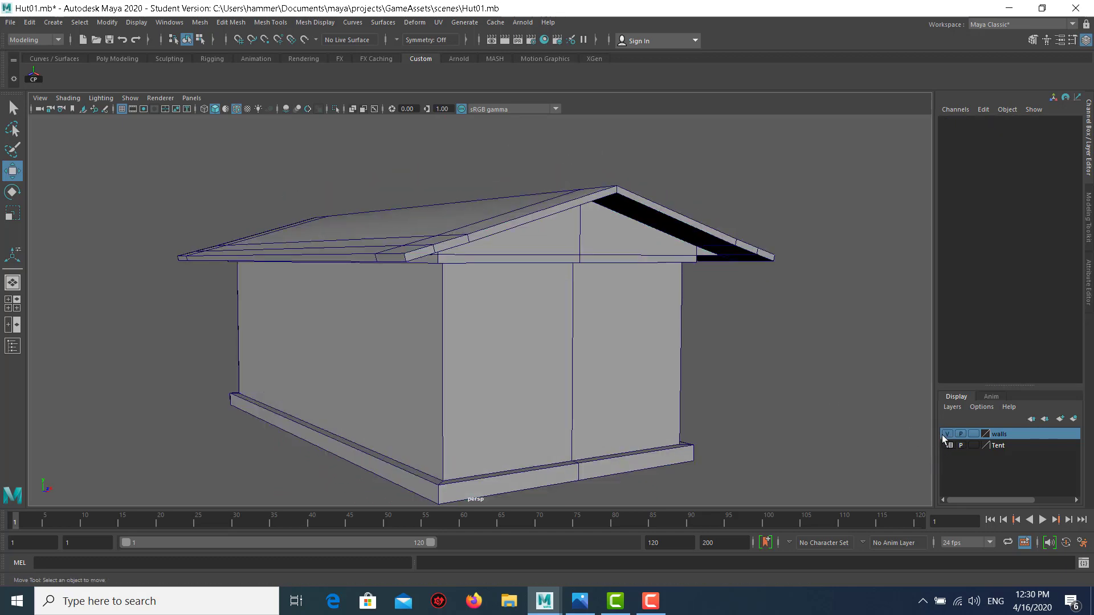
click(550, 308)
key(f)
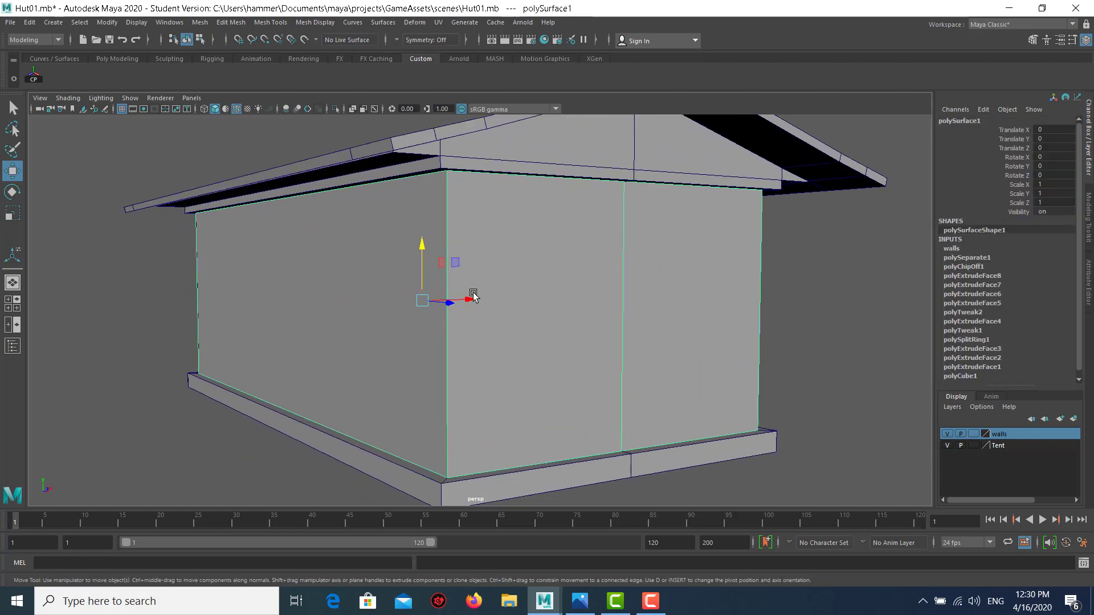
alt+drag(473, 296, 354, 206)
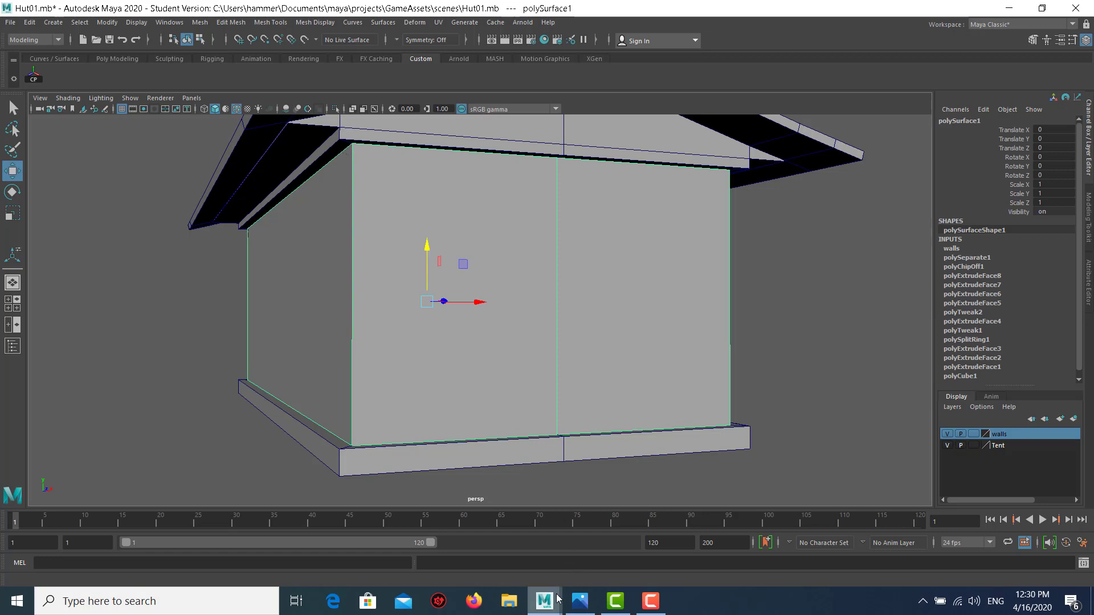
click(580, 601)
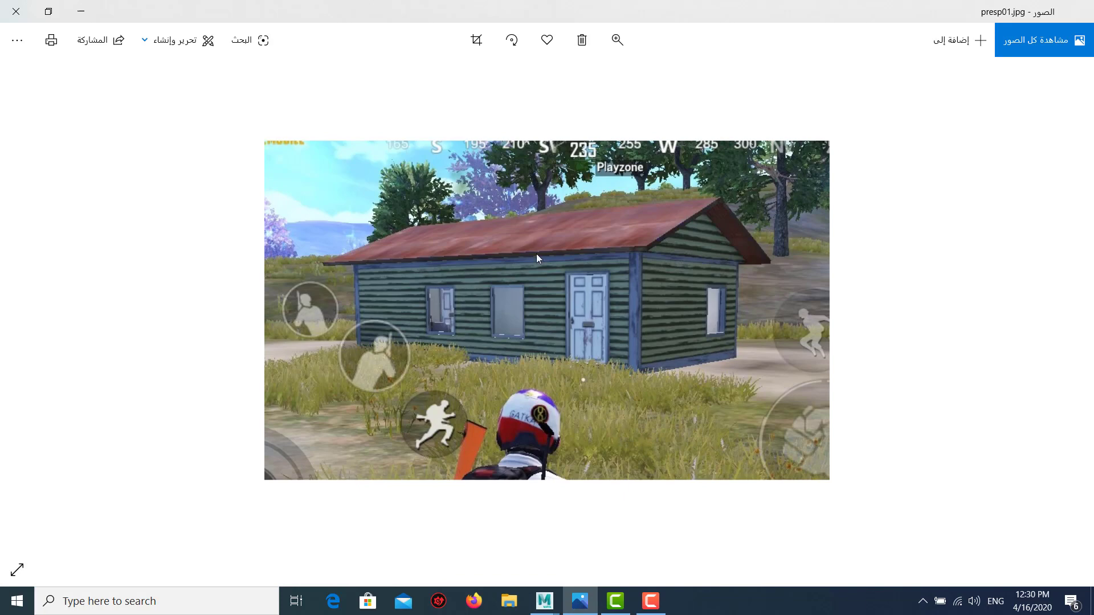
Step: Zoom the reference photo to fill the Photos window, then return to Hut01.mb in Maya
click(617, 40)
drag(679, 77, 617, 76)
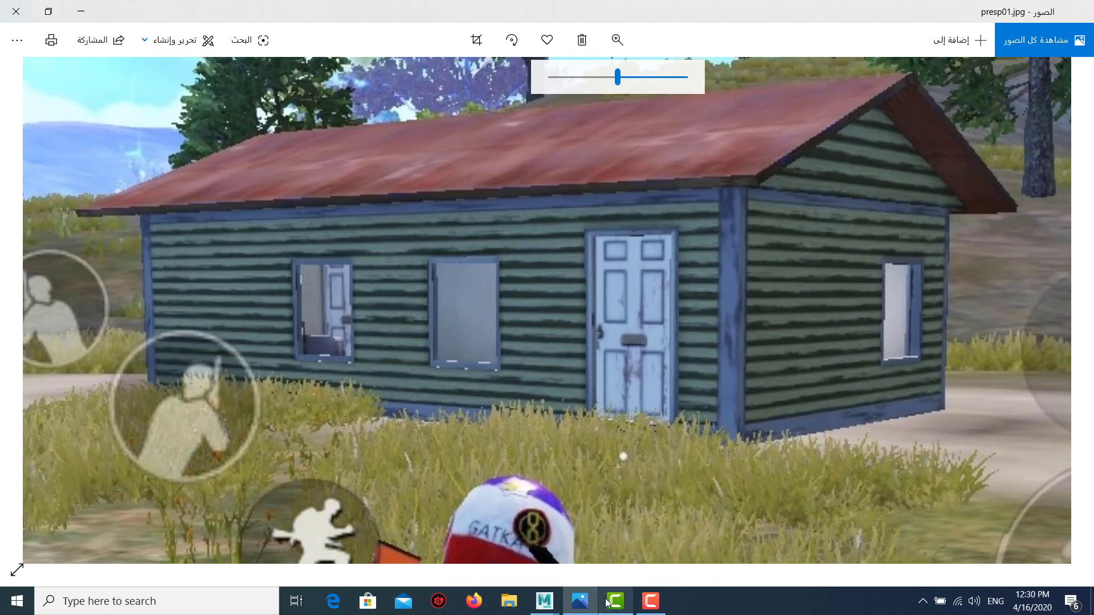
click(544, 600)
click(617, 521)
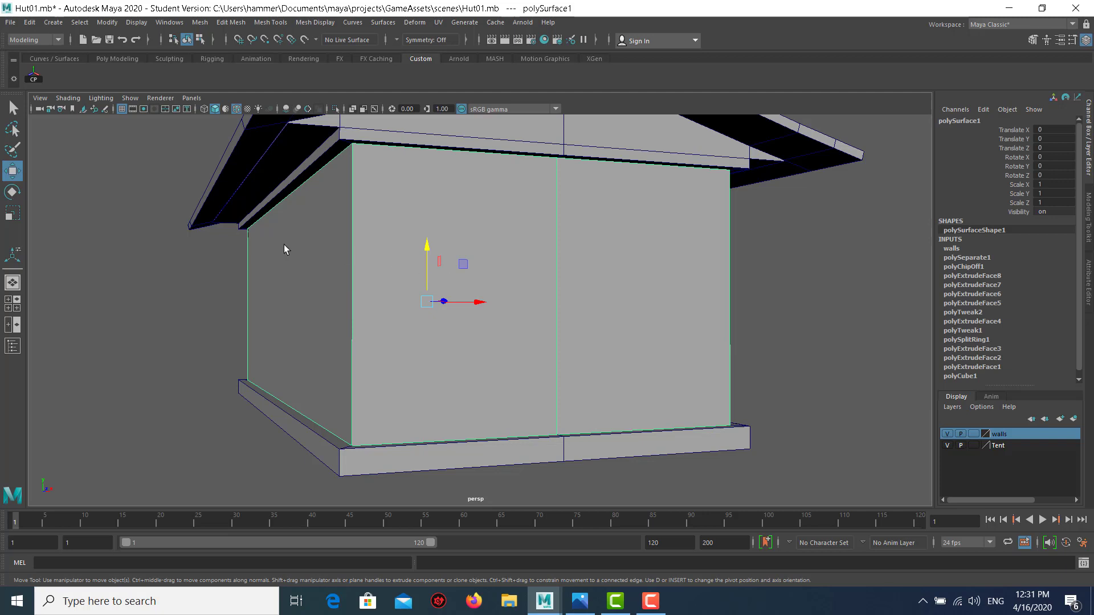
Step: Toggle wireframe and shaded views, hide the Tent layer, and orbit to view the walls alone
key(4)
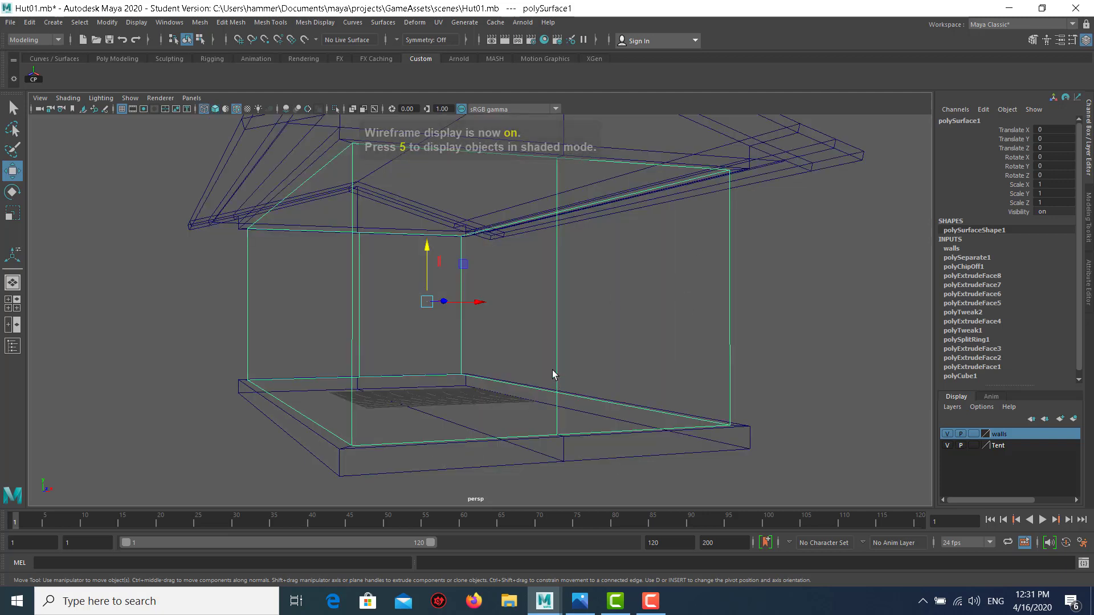
key(5)
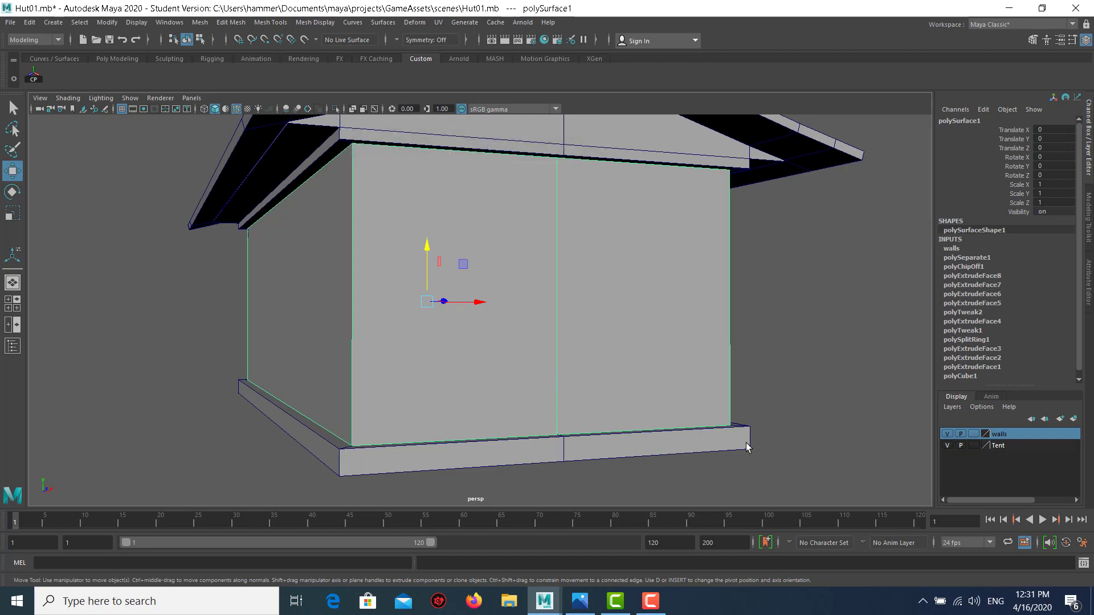
click(947, 445)
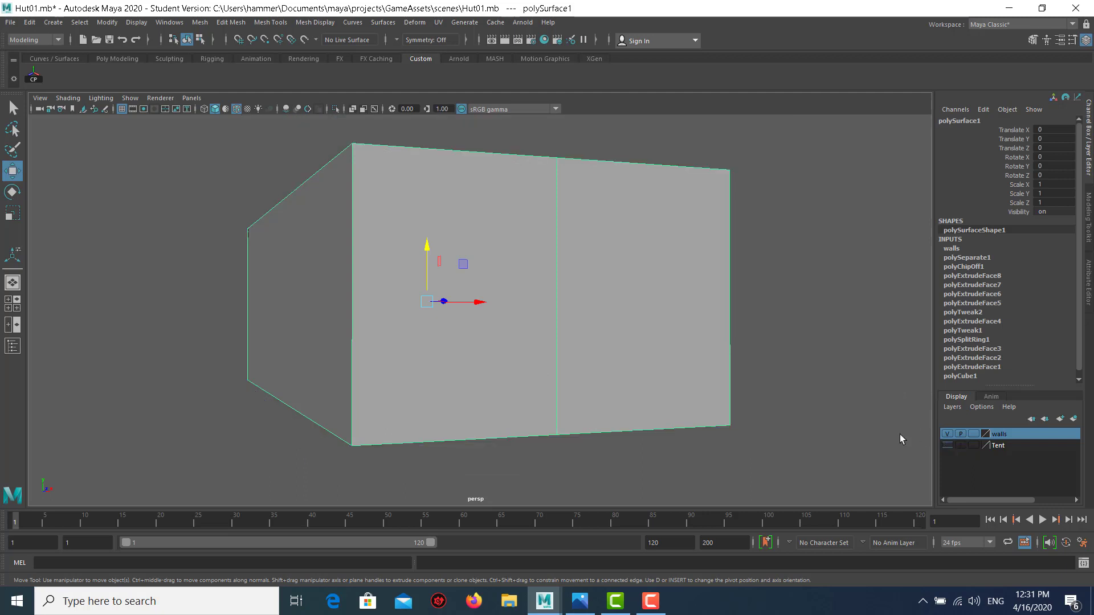
click(801, 335)
click(489, 227)
mouse_move(370, 223)
alt+mouse_down()
mouse_move(407, 250)
mouse_move(439, 260)
mouse_move(450, 250)
alt+mouse_up()
Step: Check the reference photo again and return to the Maya scene
key(alt+Tab)
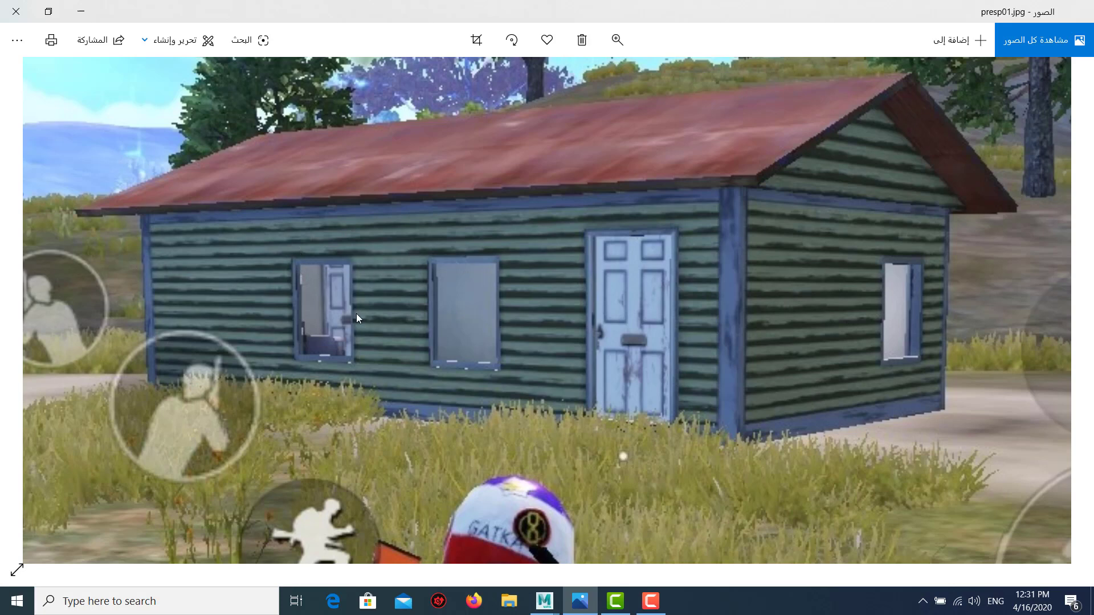
click(544, 601)
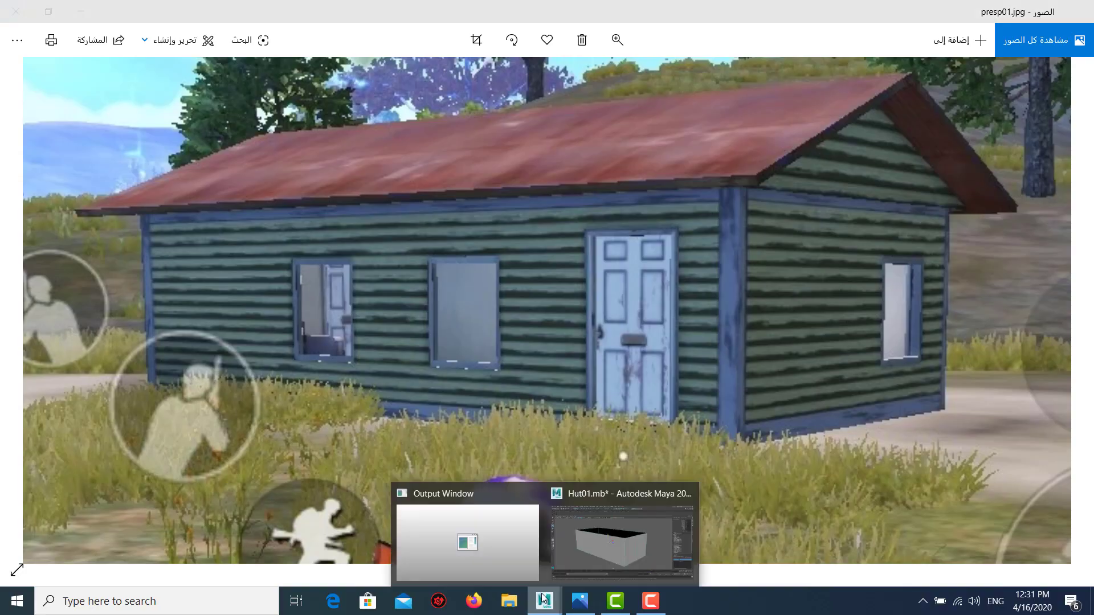
click(620, 556)
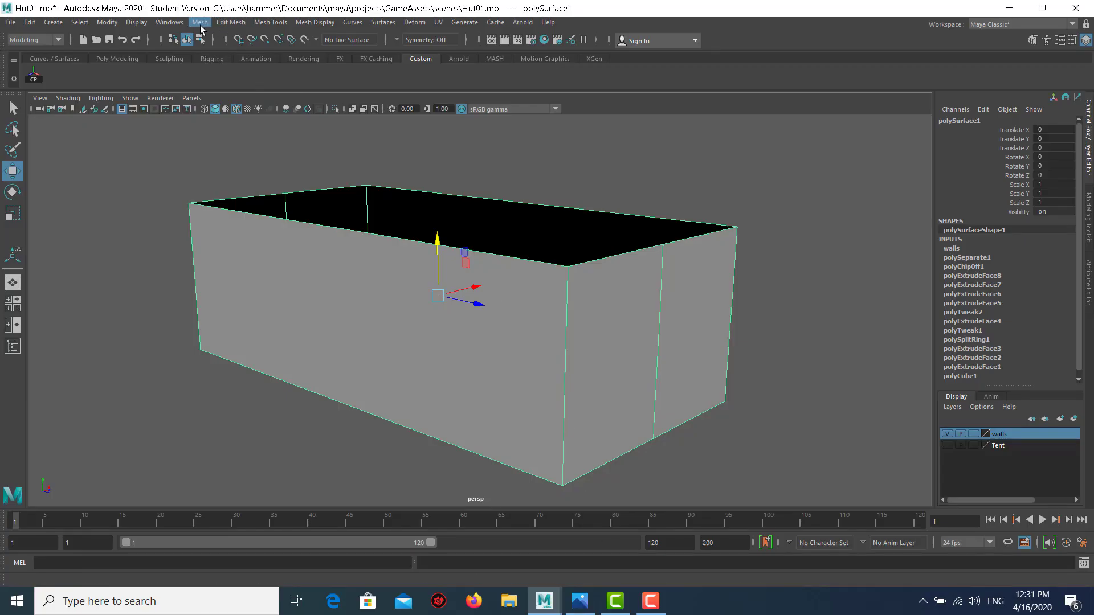
Step: Insert 6 evenly spaced vertical edge loops across the long wall with Insert Edge Loop's Multiple setting
click(262, 25)
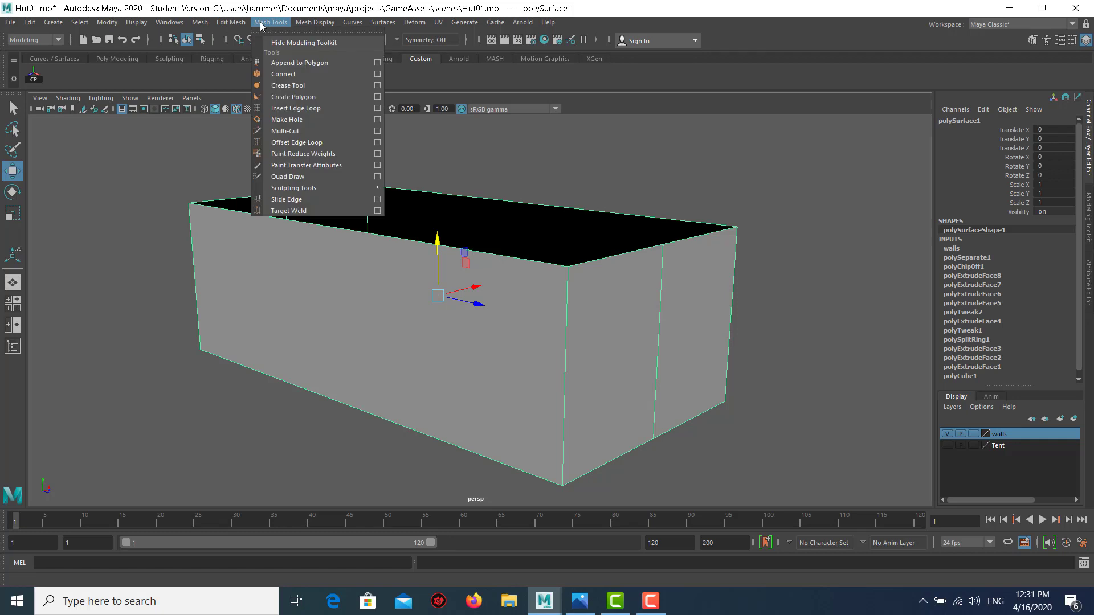
click(378, 110)
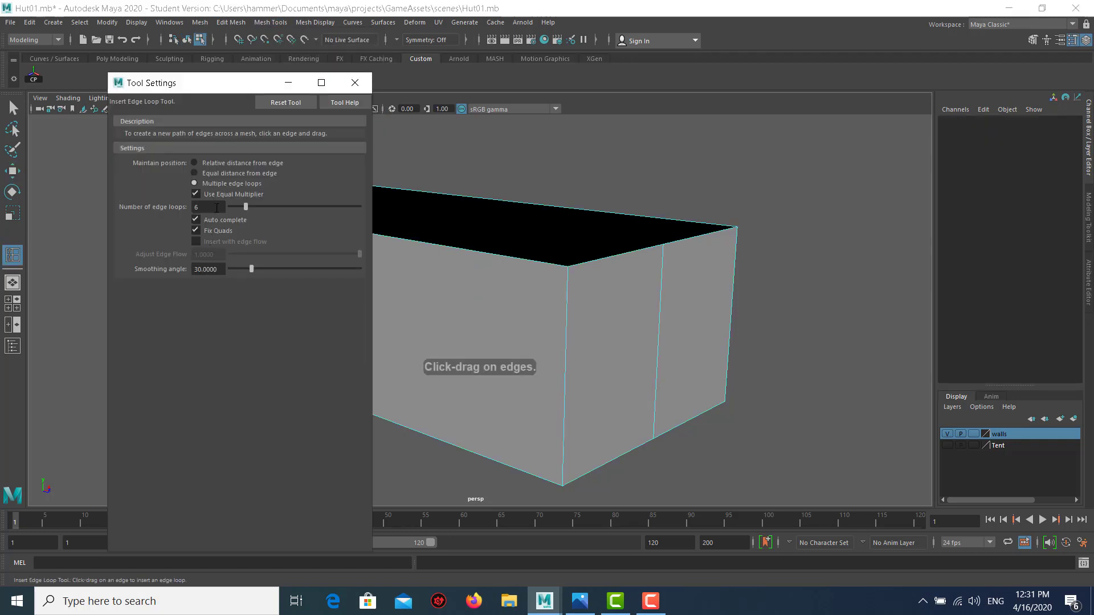
click(277, 103)
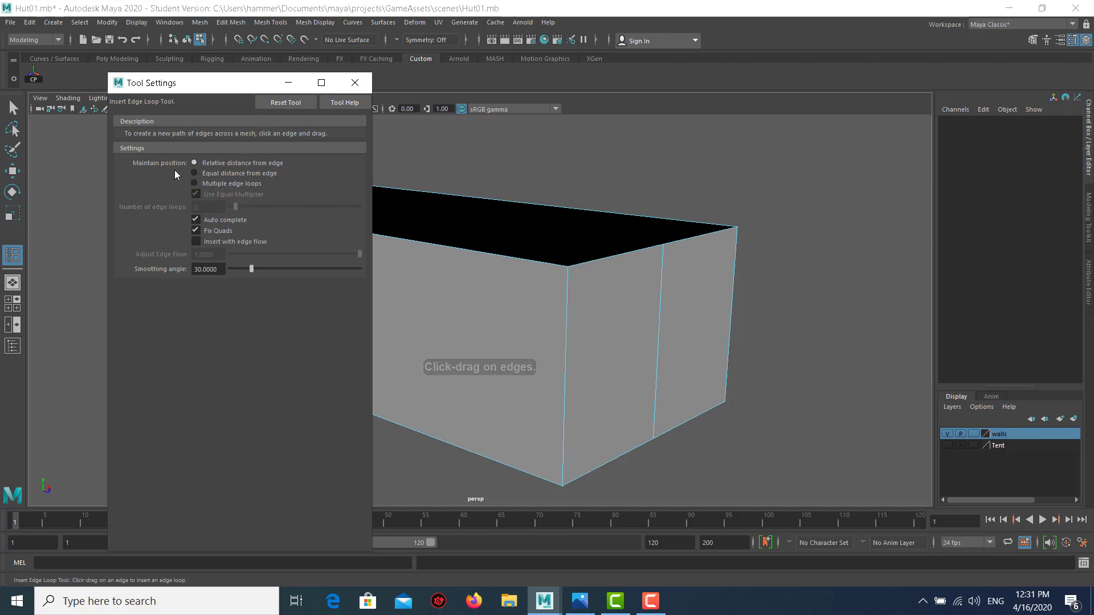
click(214, 185)
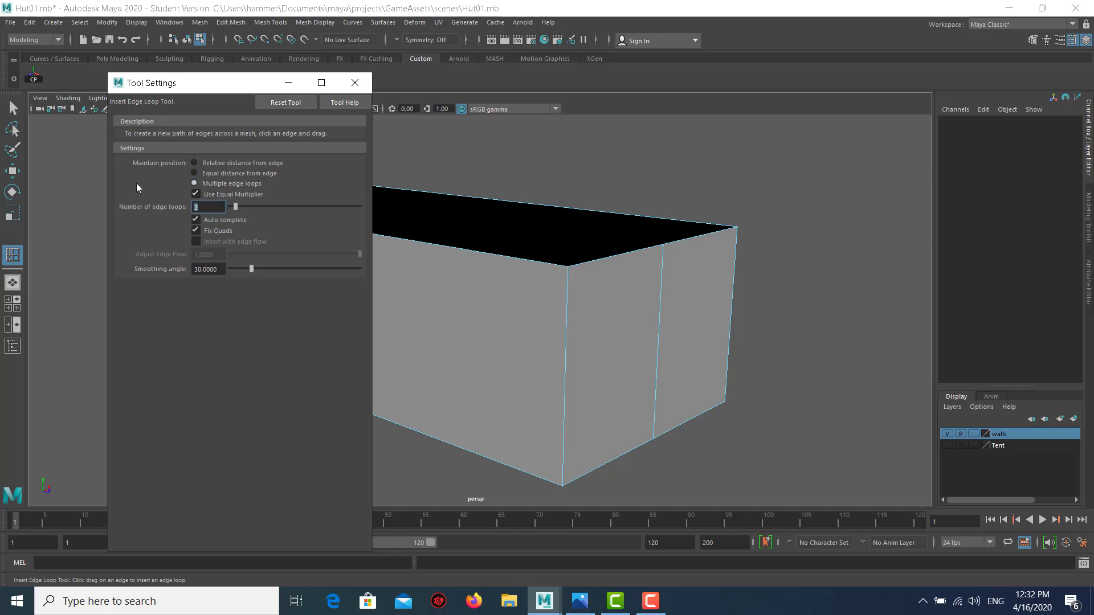
text(6)
key(Return)
drag(213, 91, 124, 107)
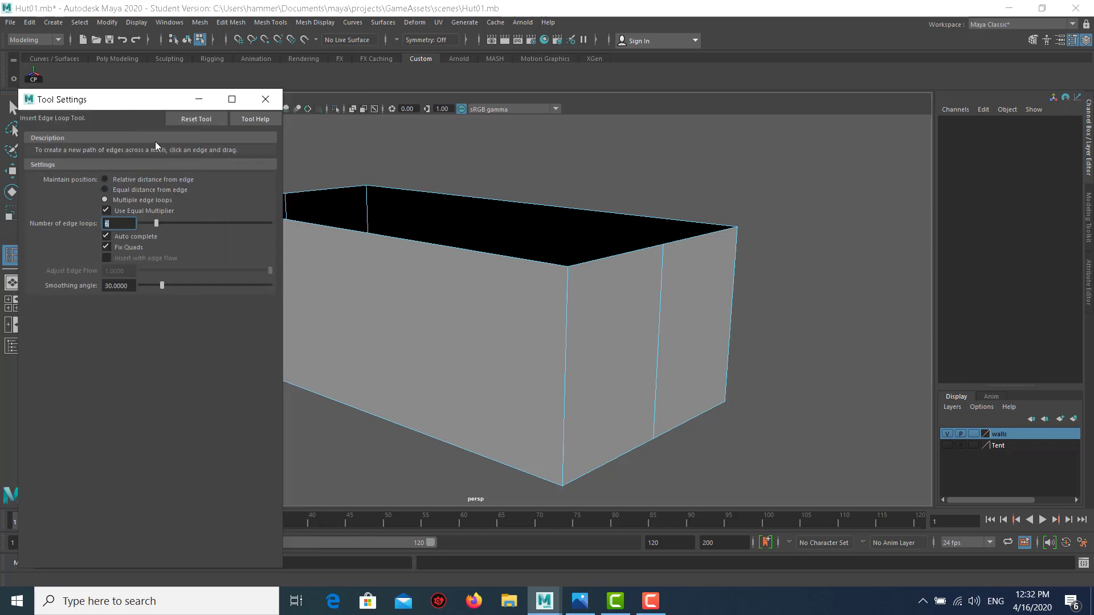
click(336, 232)
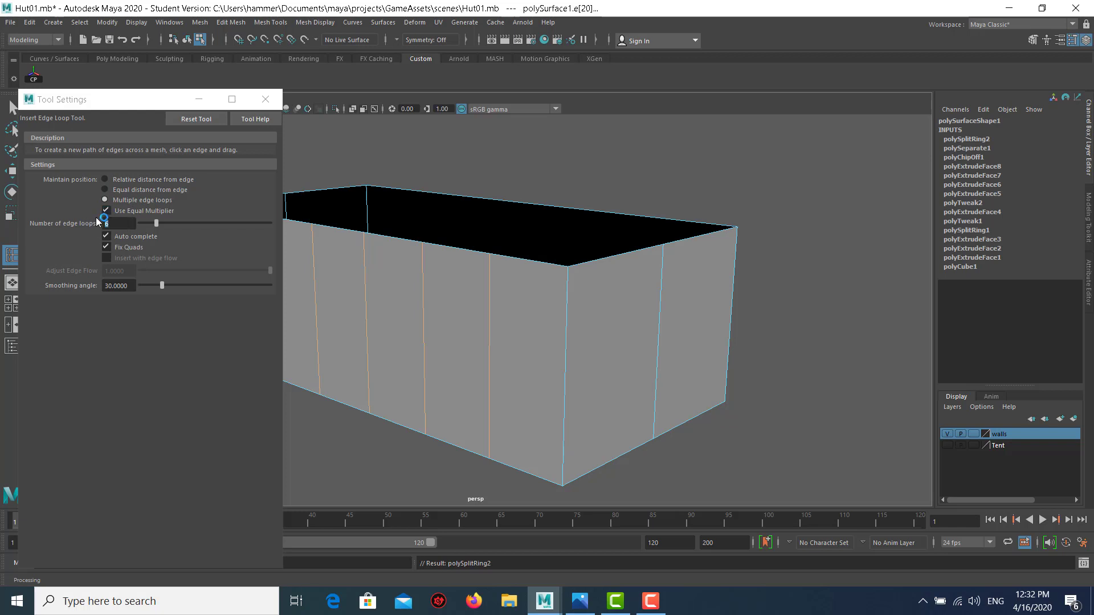
click(205, 120)
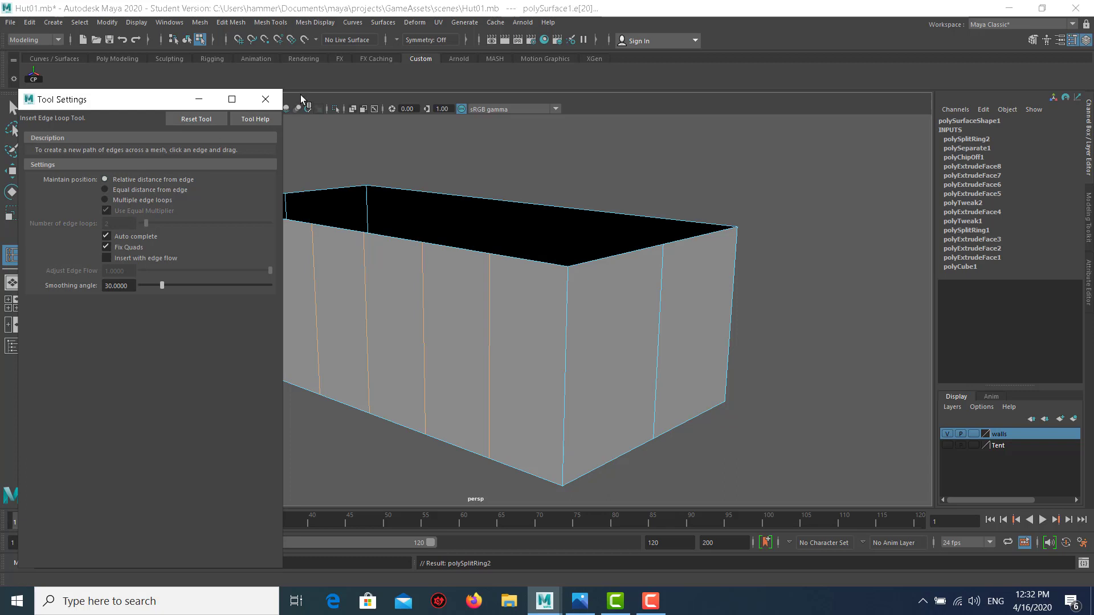
click(264, 99)
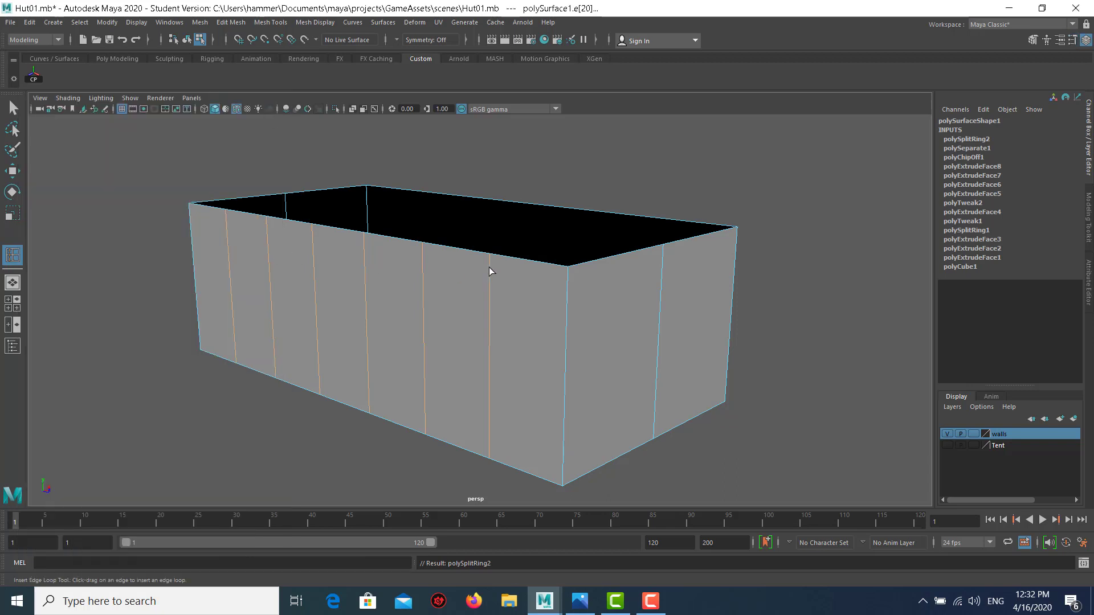
alt+drag(527, 255, 542, 247)
Step: Switch the walls to edge mode and select a wall edge, checking the reference photo
right_click(523, 254)
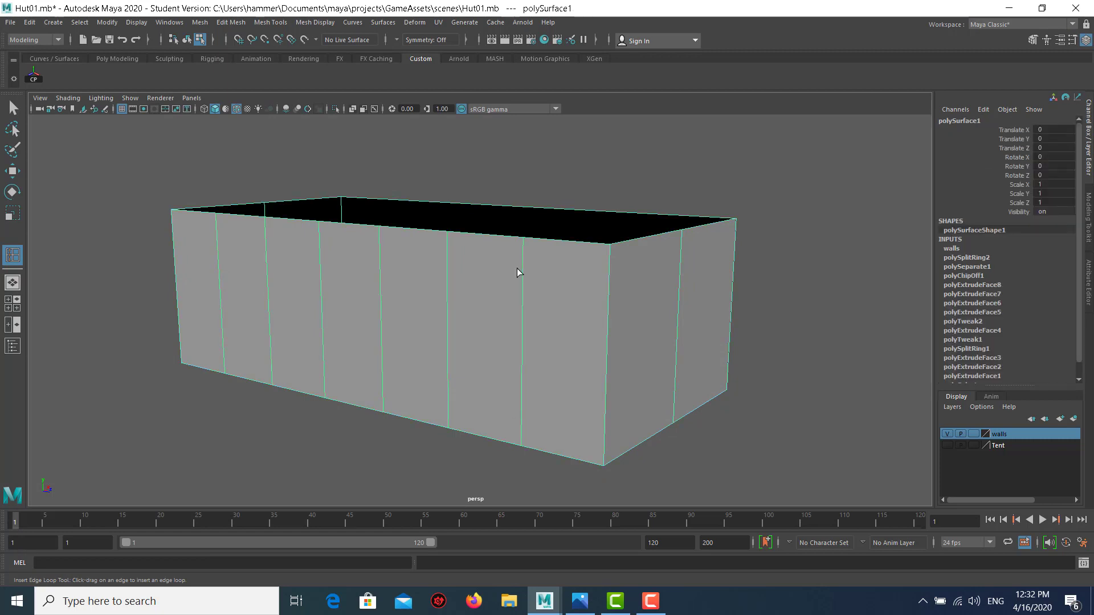
right_drag(517, 268, 516, 229)
click(521, 271)
key(w)
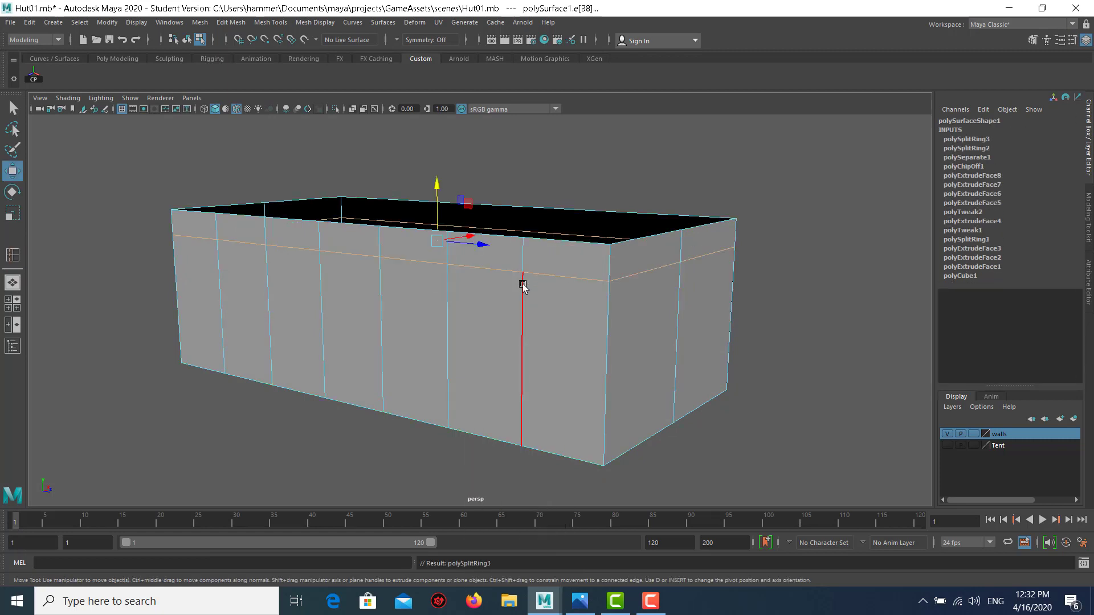
key(ctrl+z)
mouse_move(521, 283)
right_down()
mouse_move(551, 277)
mouse_move(520, 263)
right_up()
click(521, 262)
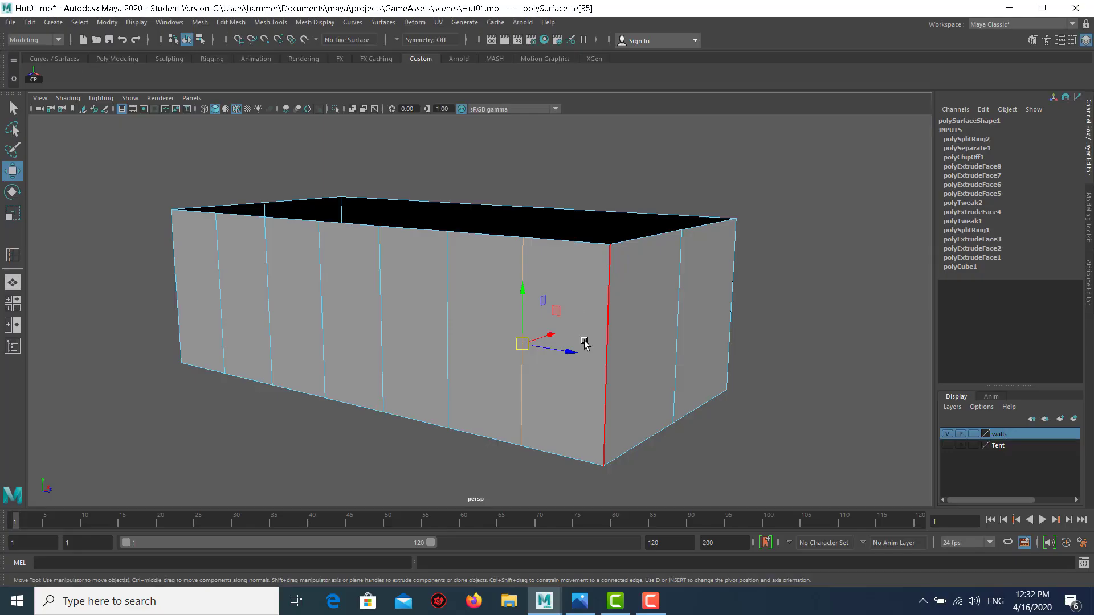
mouse_move(581, 342)
alt+mouse_down()
mouse_move(601, 322)
mouse_move(656, 312)
alt+mouse_up()
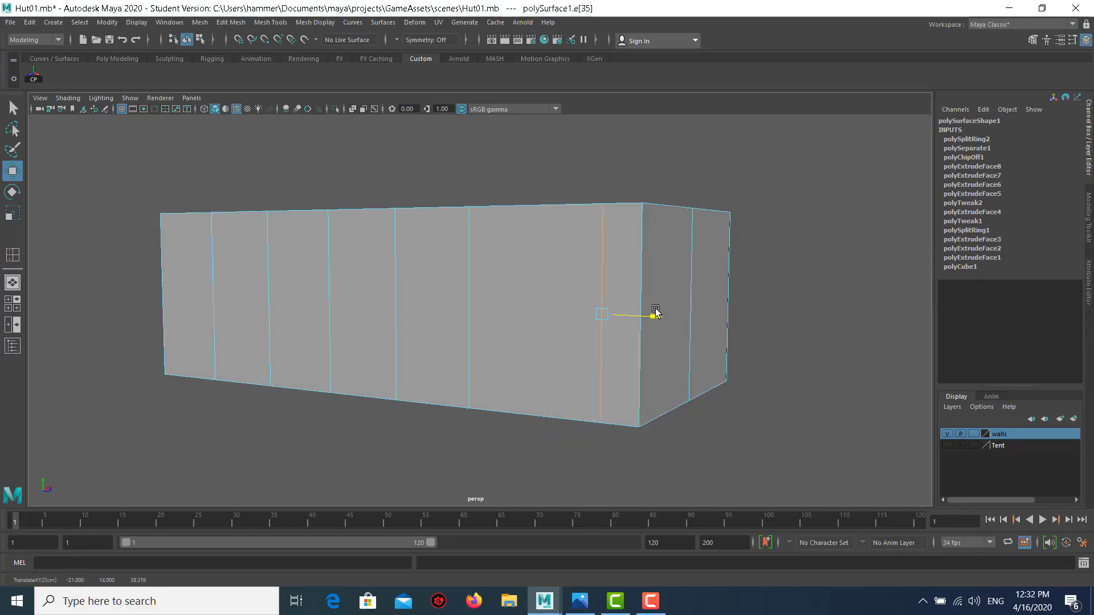
key(alt+Tab)
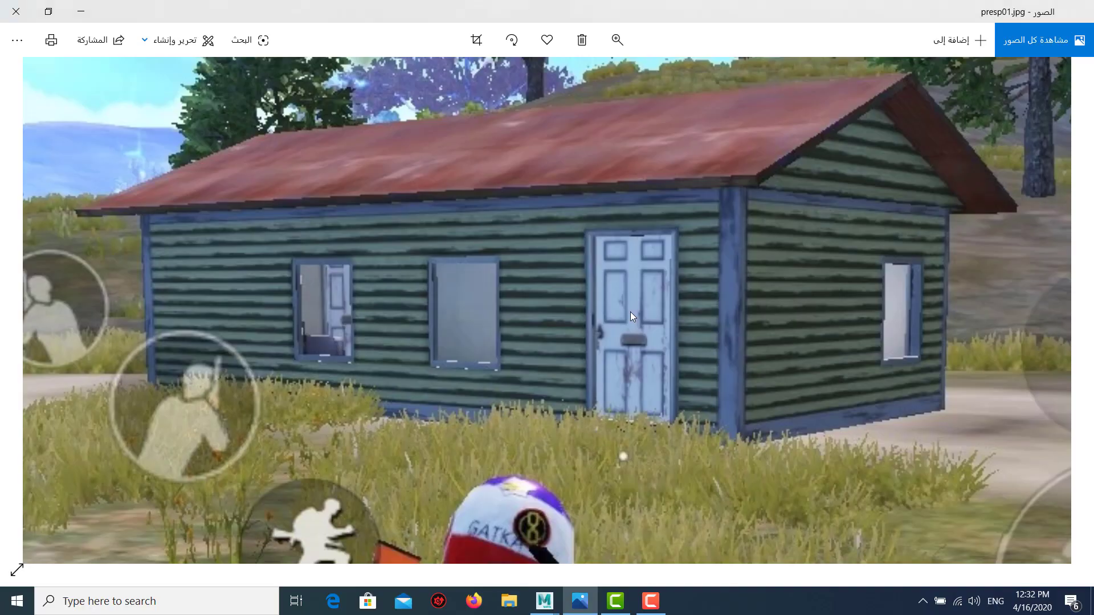
key(alt+Tab)
Step: Slide one vertical edge, then a pair of vertical edges, sideways to respace the wall panels
click(468, 303)
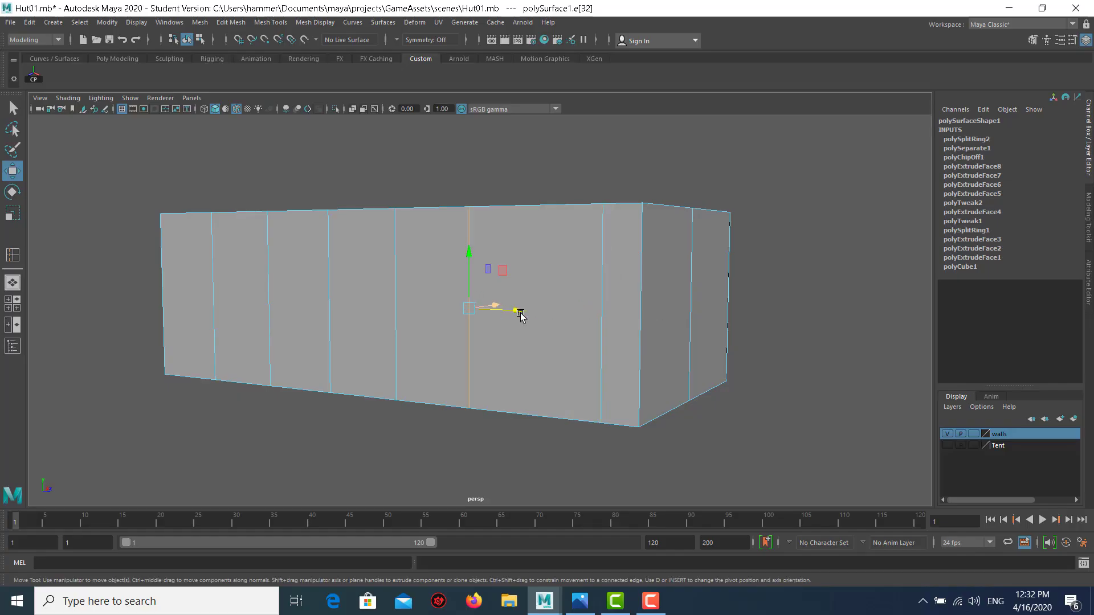
mouse_move(520, 314)
mouse_down()
mouse_move(568, 309)
mouse_move(489, 317)
mouse_up()
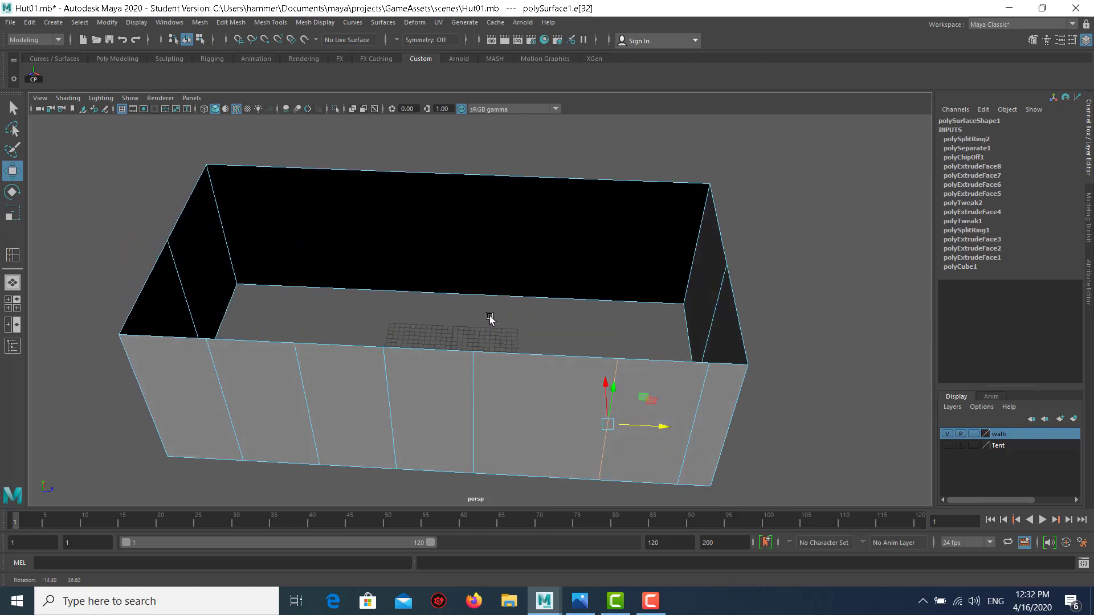
drag(372, 386, 499, 393)
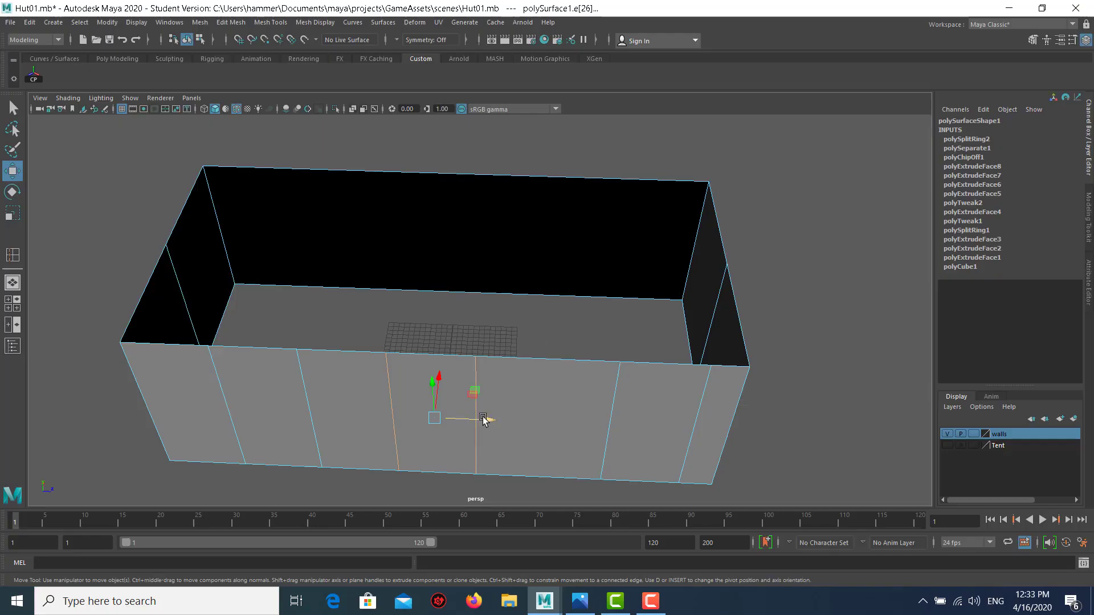
drag(483, 418, 539, 421)
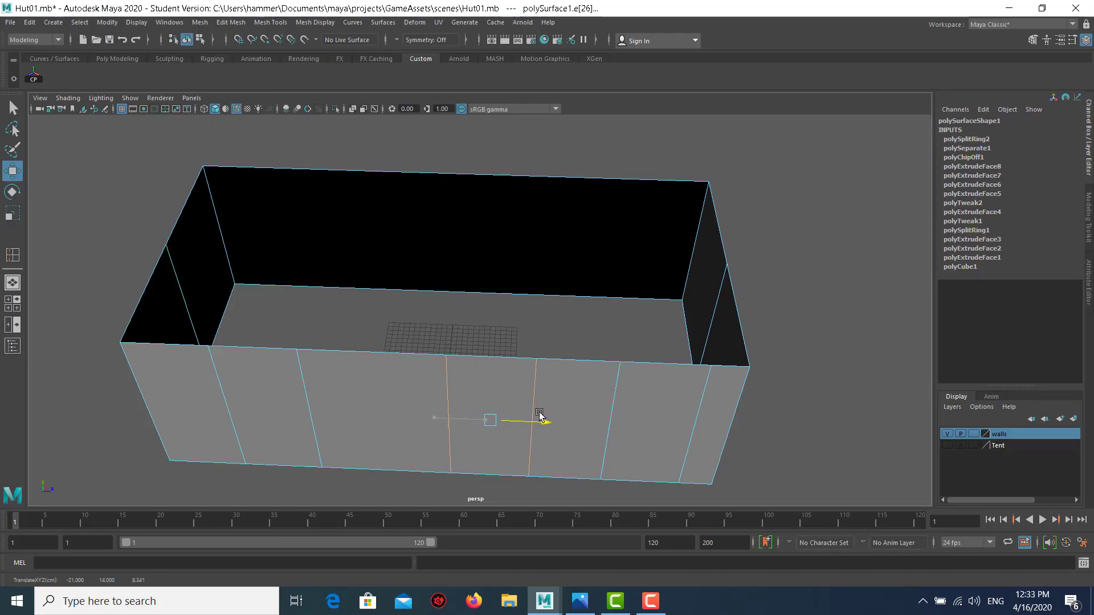
mouse_move(280, 404)
alt+mouse_down()
mouse_move(237, 430)
mouse_move(420, 424)
mouse_move(451, 386)
mouse_move(418, 324)
alt+mouse_up()
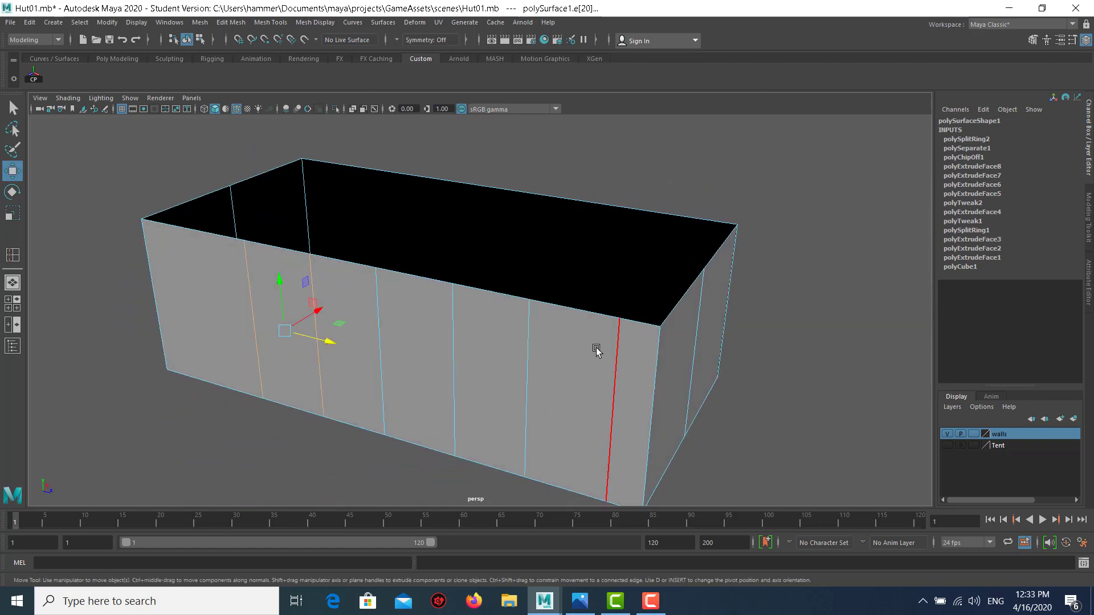
alt+drag(575, 331, 572, 315)
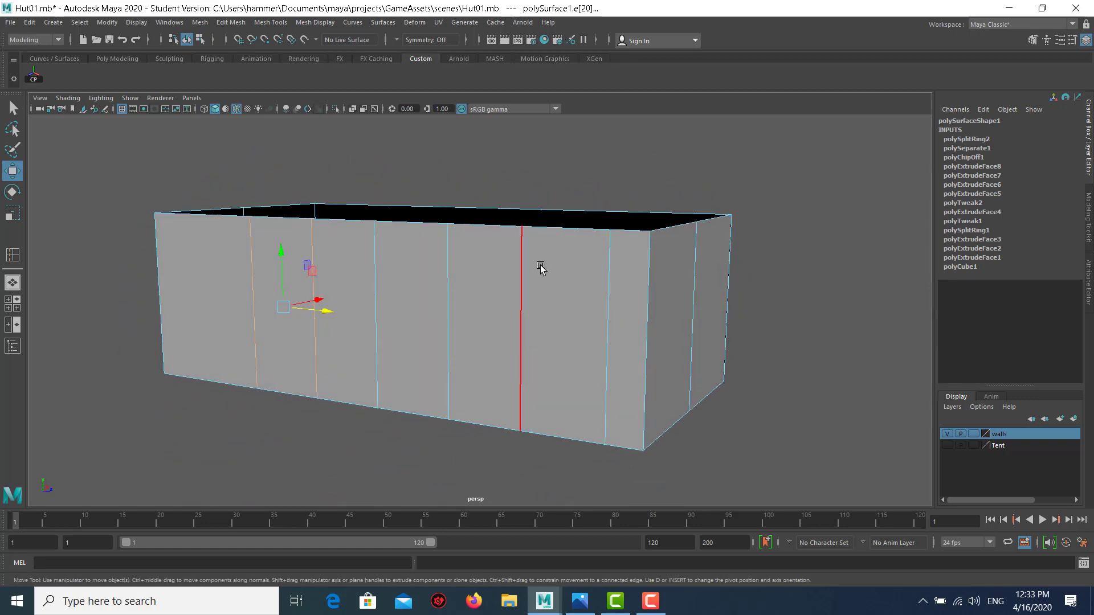
key(F11)
click(539, 282)
key(Delete)
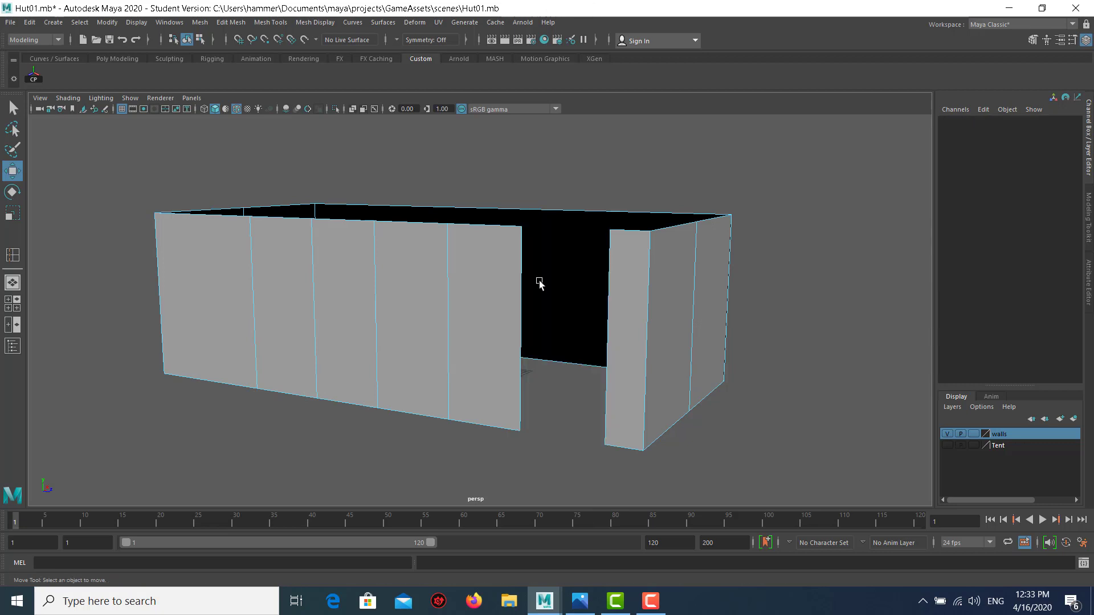
key(ctrl+z)
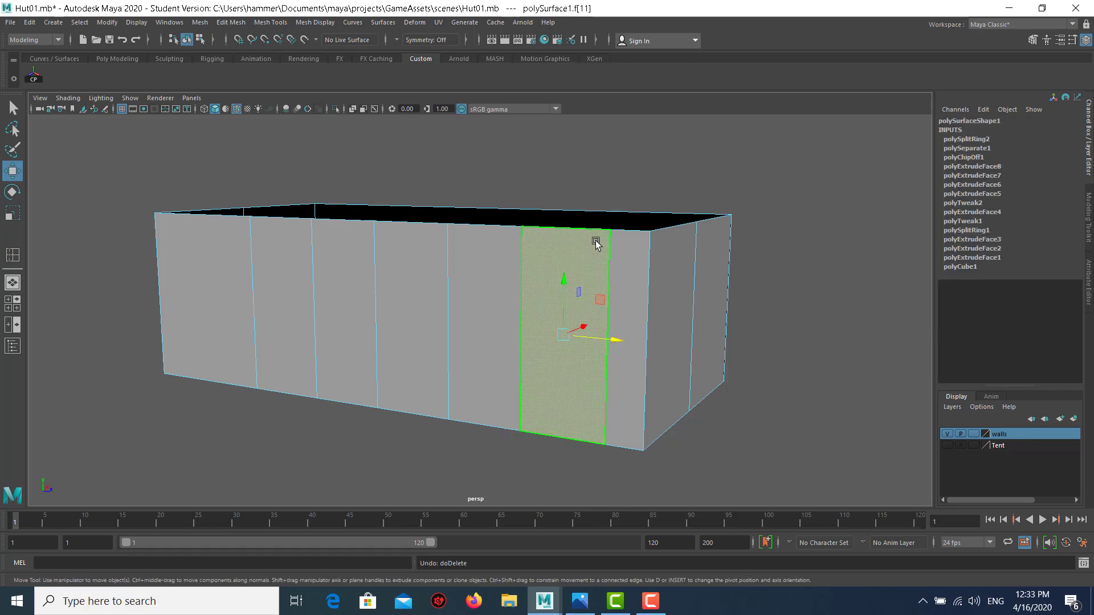
shift+right_click(507, 249)
shift+right_click(508, 249)
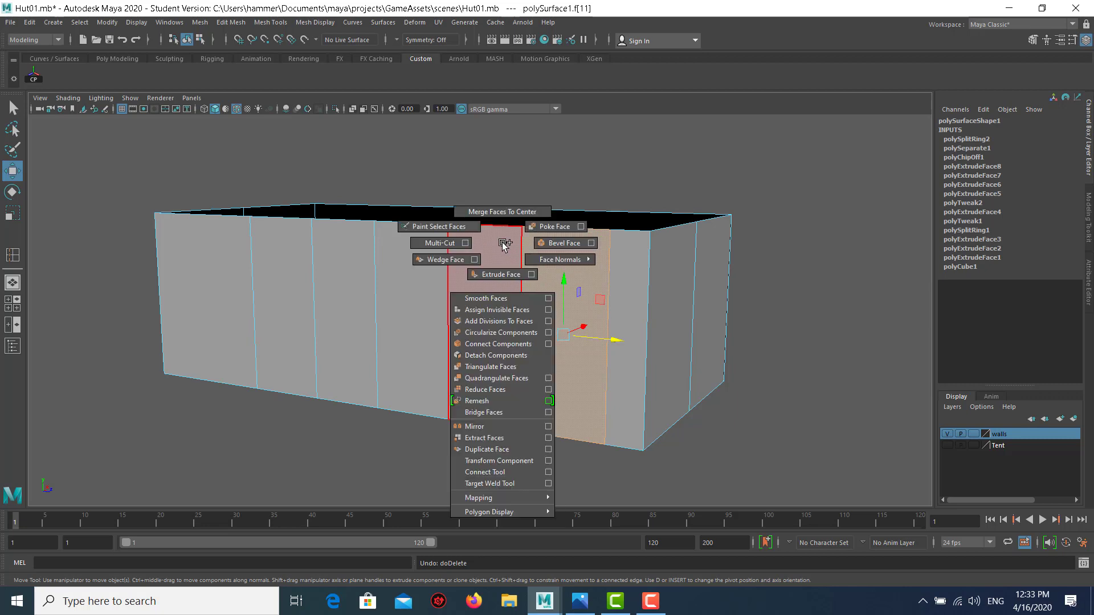
right_click(502, 237)
click(505, 220)
Step: Add two horizontal edge loops, polySplitRing3 and polySplitRing4, near the wall tops, checking the reference photo
shift+right_click(496, 248)
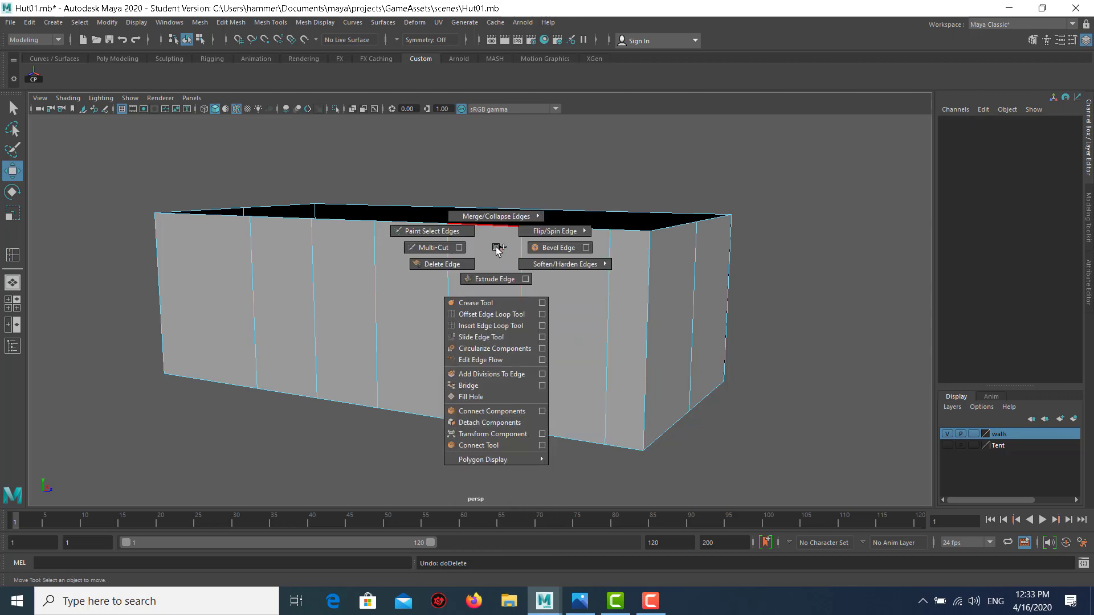
click(506, 329)
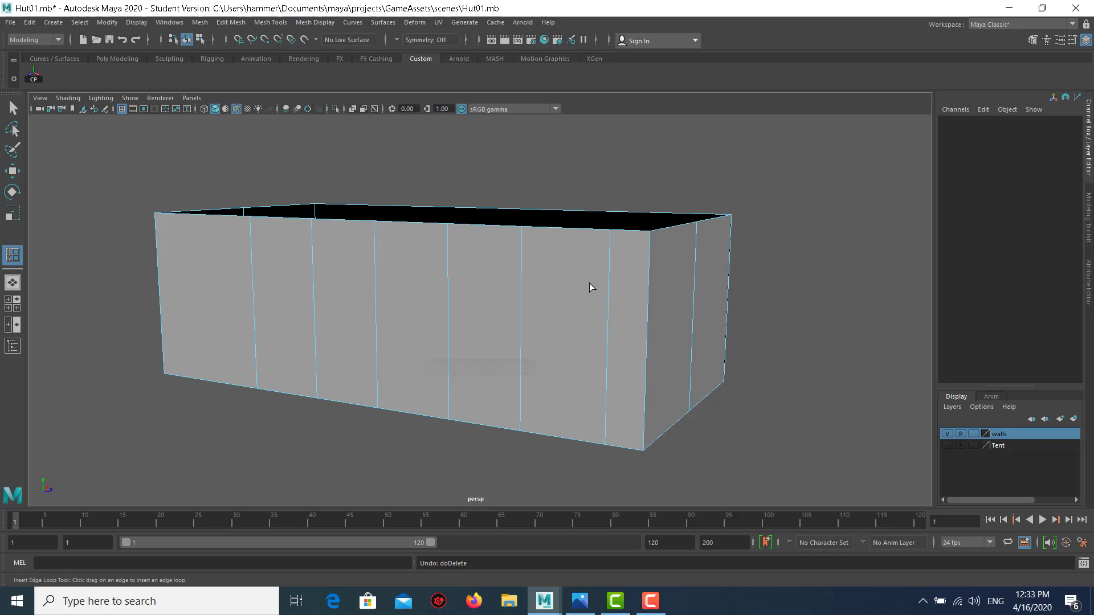
click(609, 252)
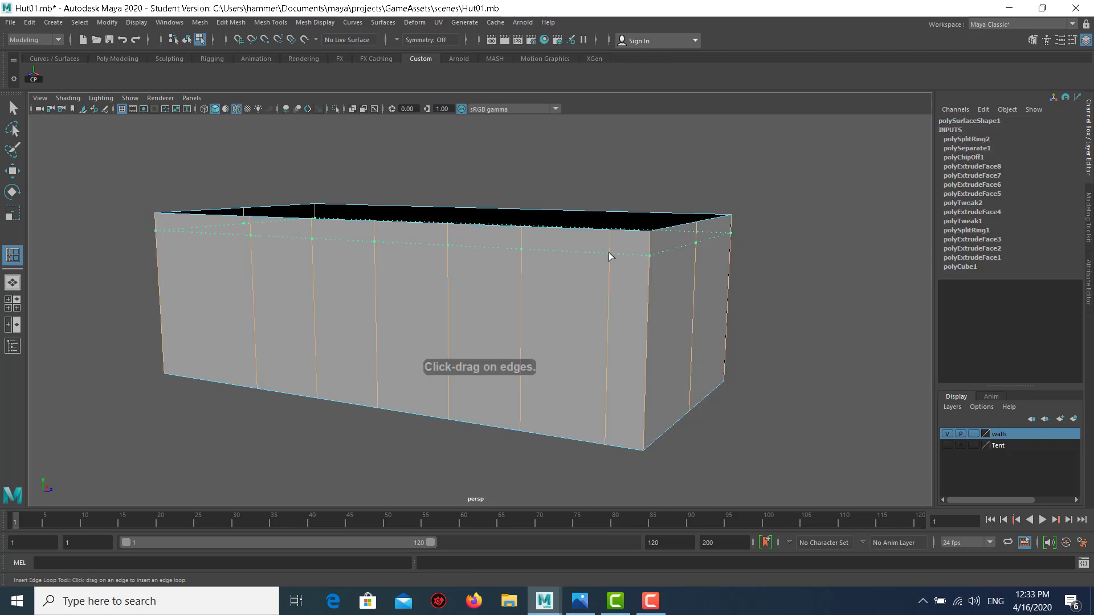
key(alt+Tab)
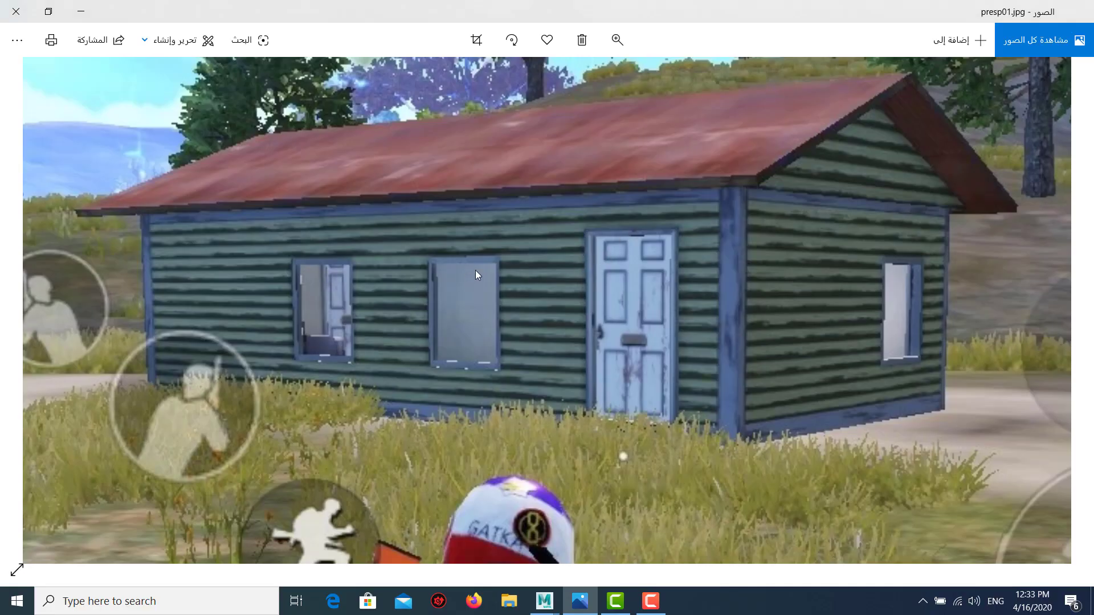
key(alt+Tab)
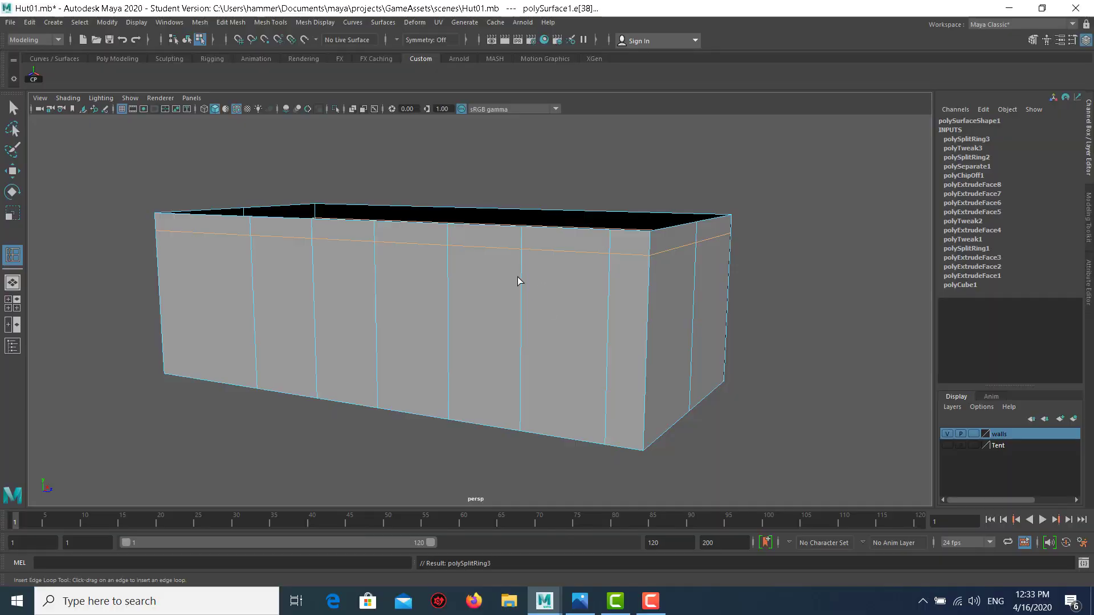
click(521, 274)
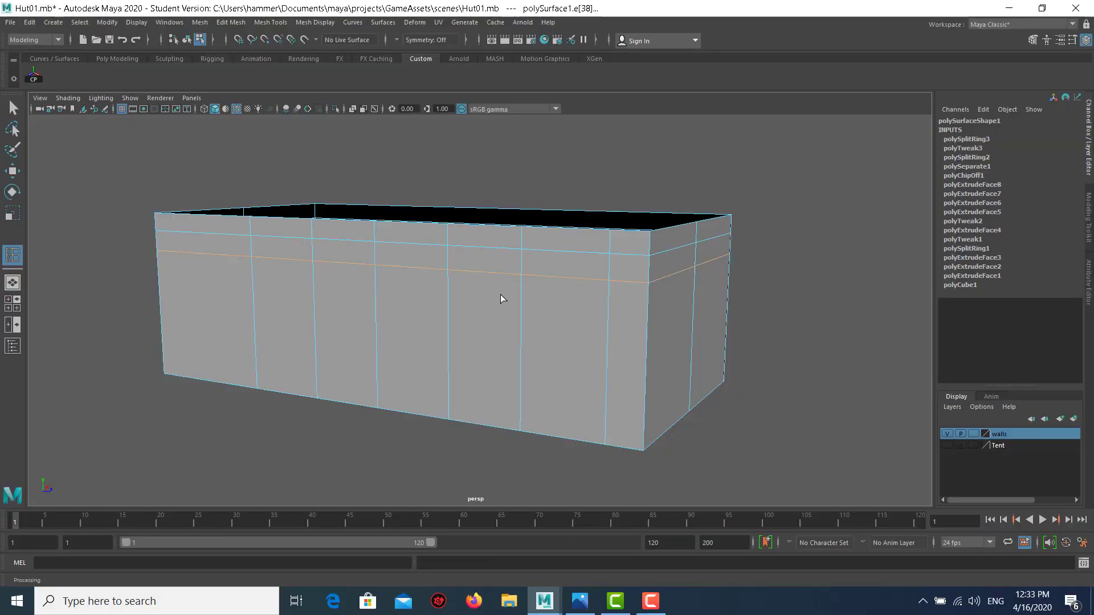
alt+drag(360, 347, 420, 319)
Step: Delete the door-area faces near the front wall's right end to cut the doorway
key(w)
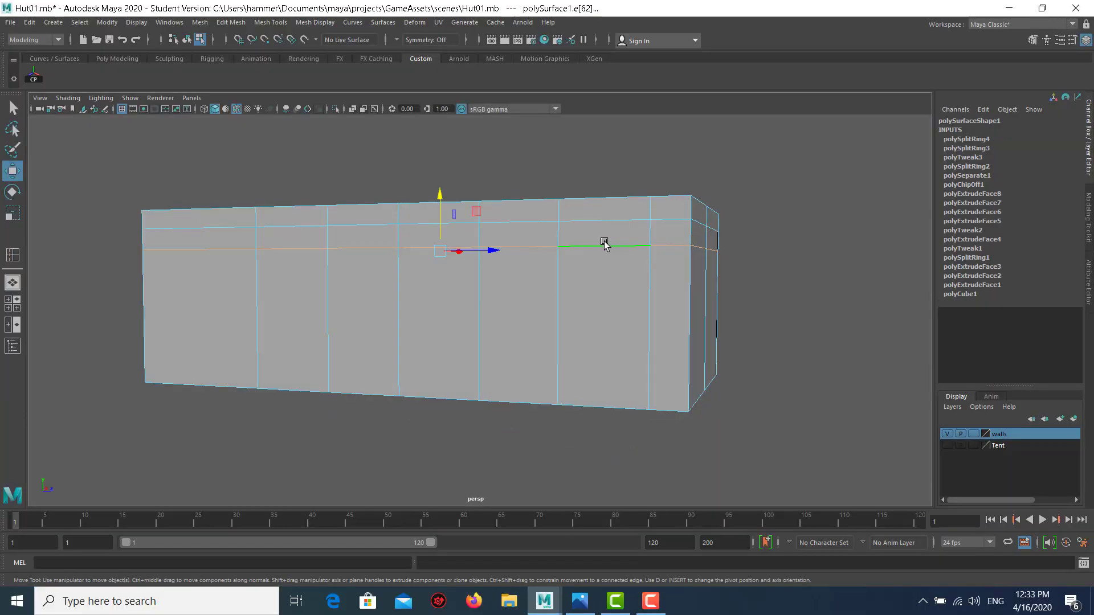
right_click(602, 242)
click(603, 272)
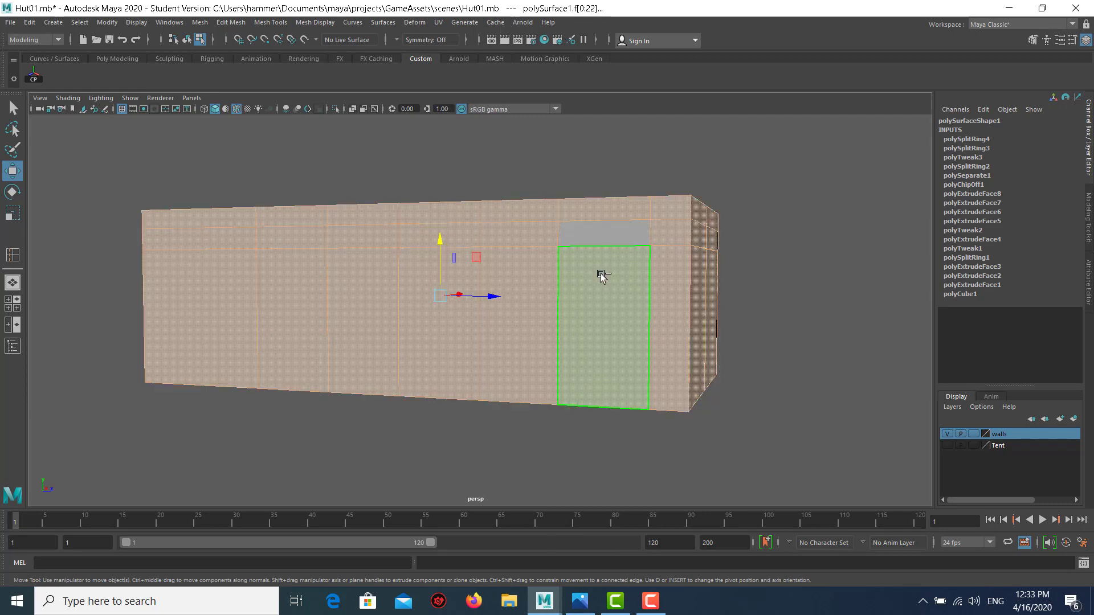
click(602, 268)
click(602, 238)
shift+click(589, 275)
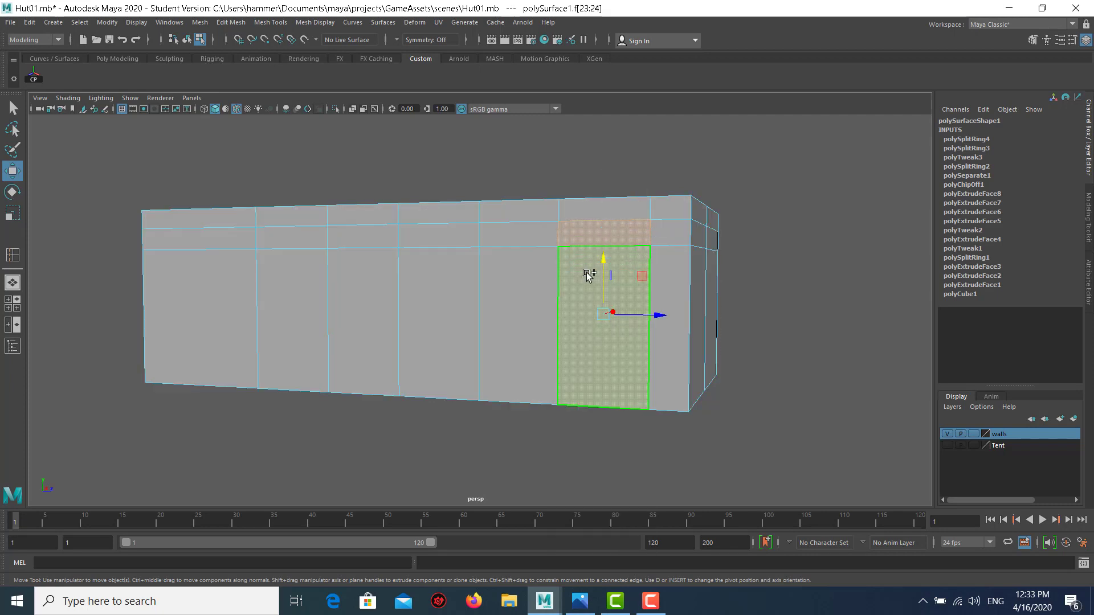
key(Delete)
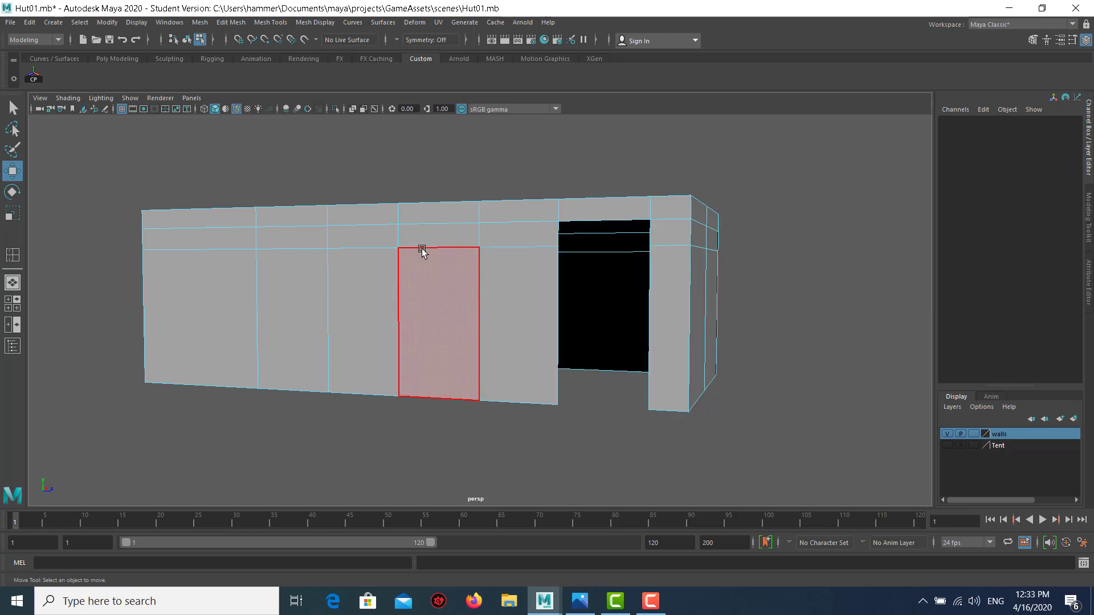
Step: Select a wall face for the window and bring up the edge operations menu
scroll(429, 289, up, 2)
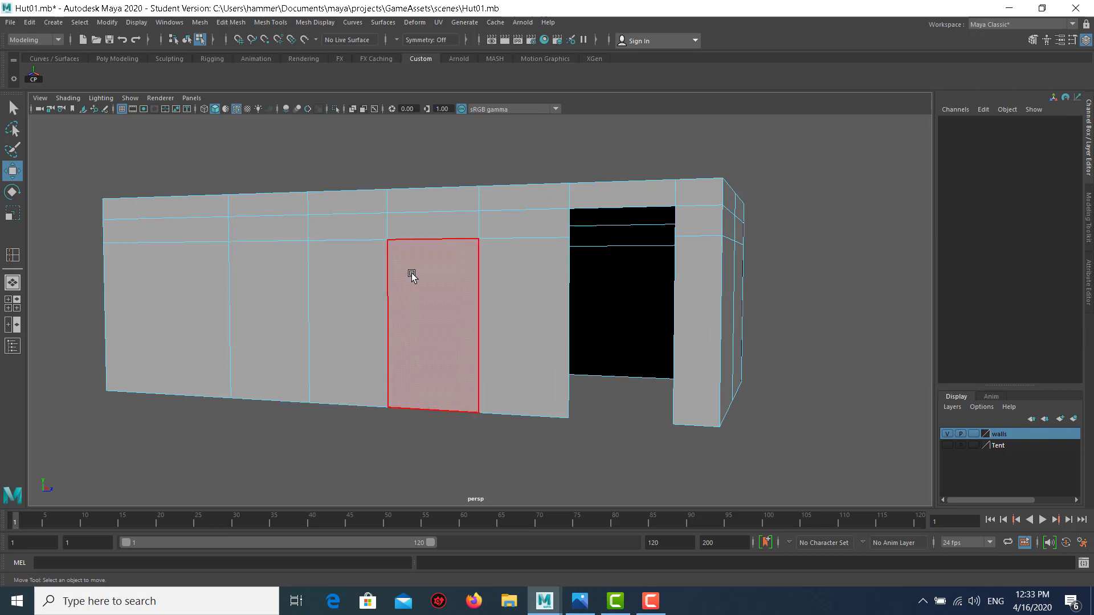
click(410, 277)
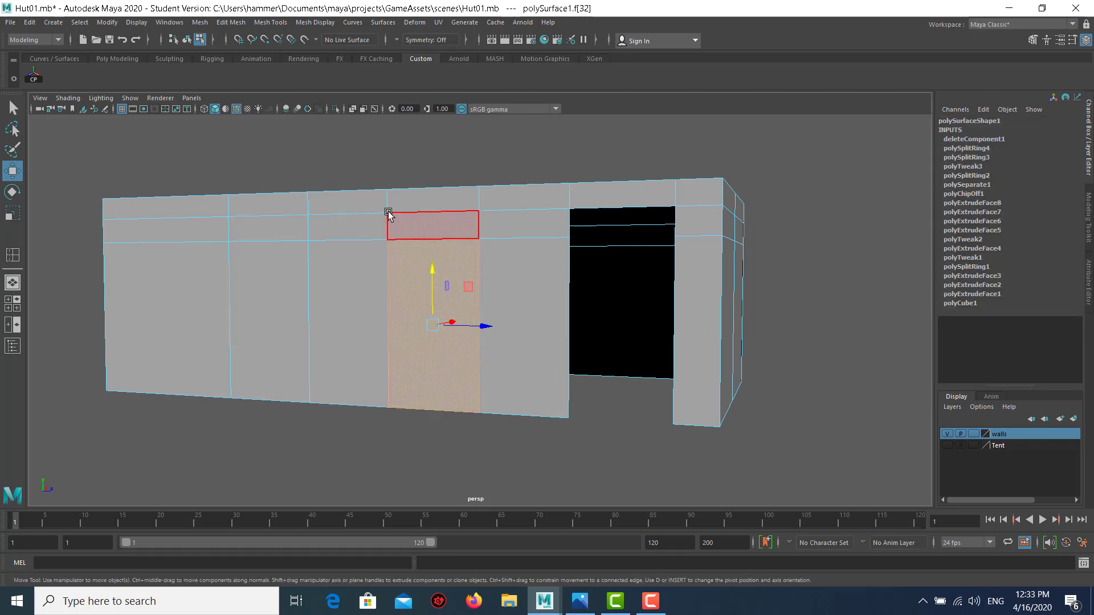
right_drag(388, 215, 390, 179)
shift+right_click(406, 217)
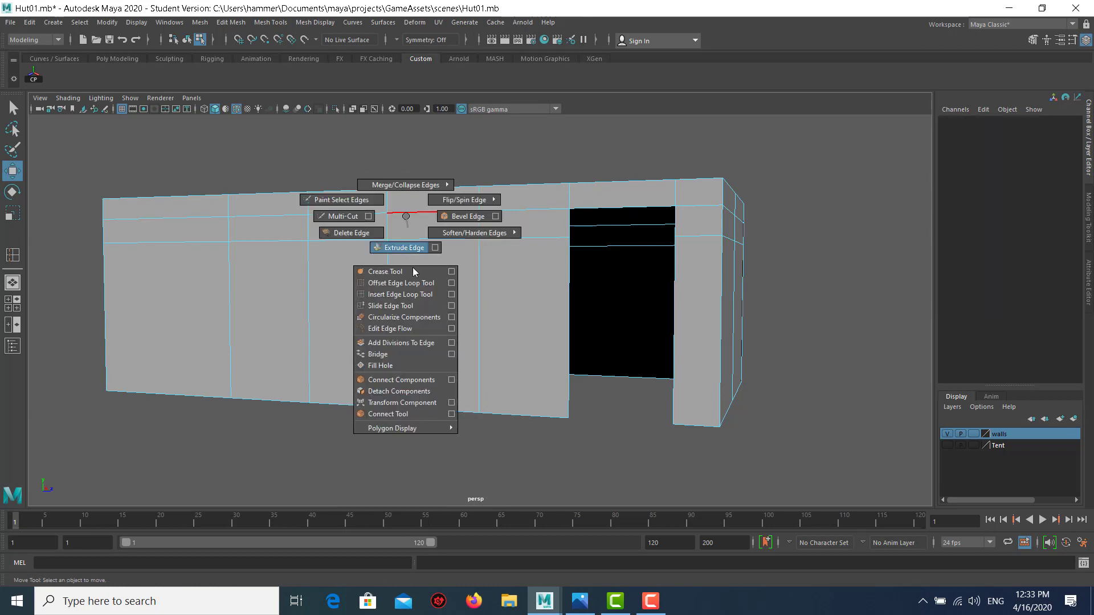
Step: Insert an edge loop across the lower wall marking the window sill height
click(416, 296)
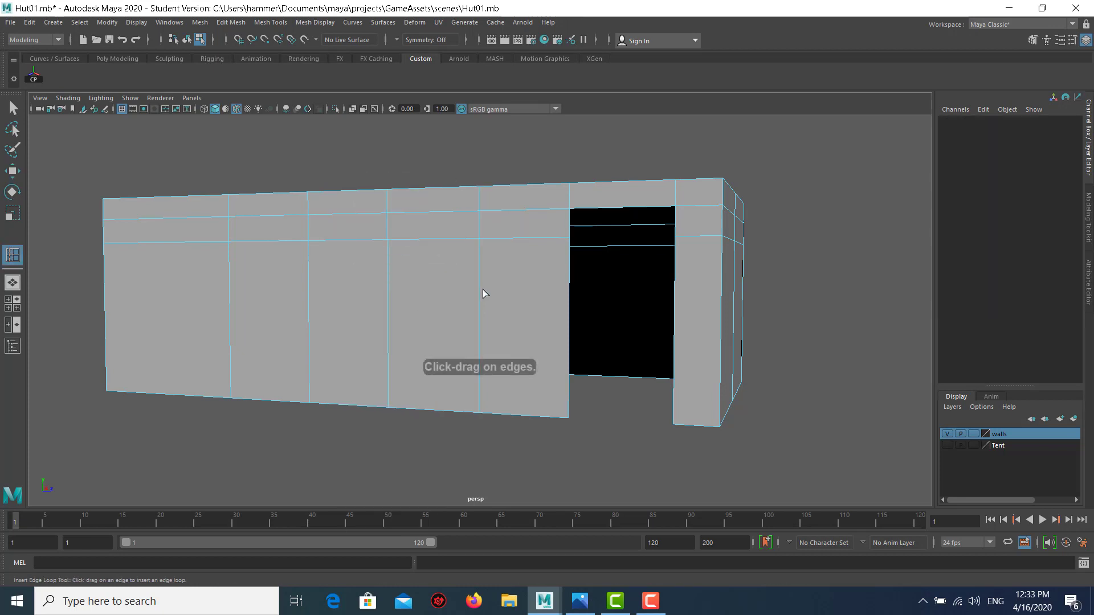
drag(483, 289, 477, 298)
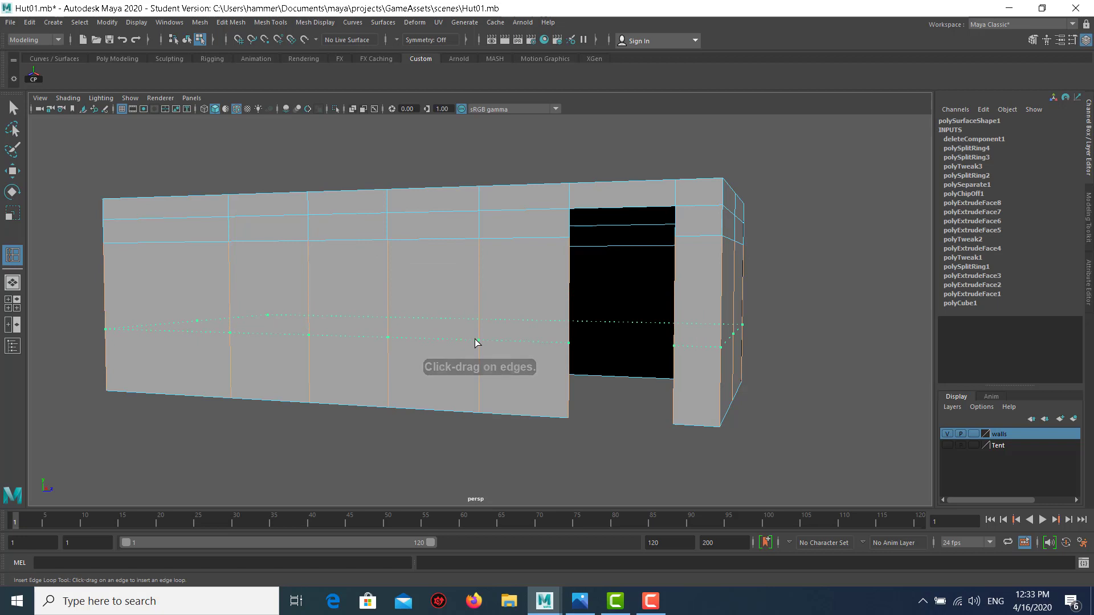
drag(476, 343, 476, 341)
Step: Delete the two window-area faces on the long wall to create the window openings
key(w)
right_click(433, 275)
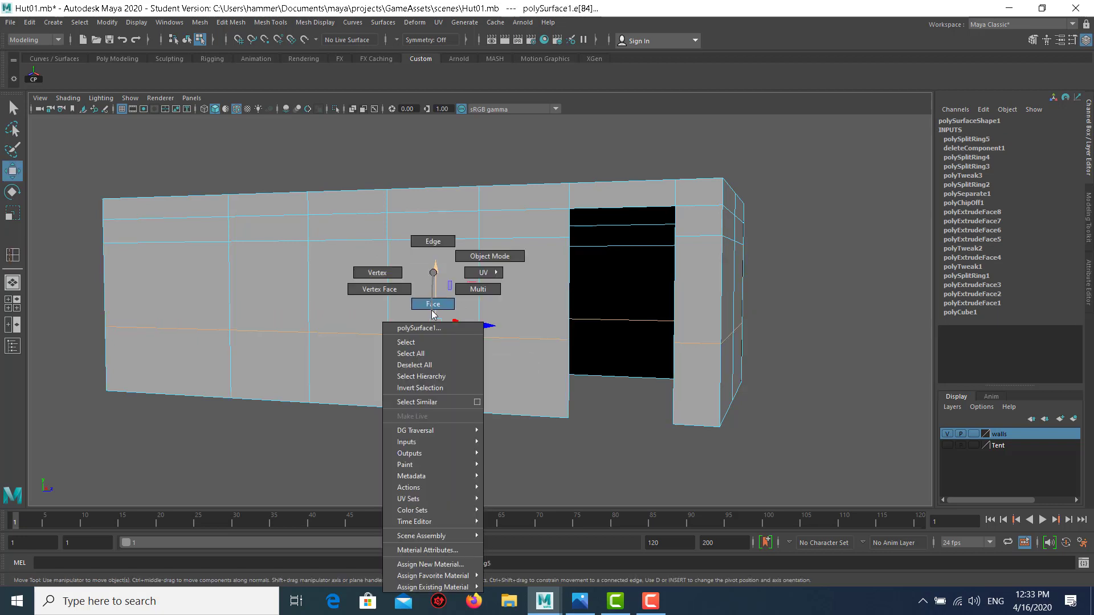
right_drag(432, 275, 419, 305)
click(421, 282)
shift+click(283, 280)
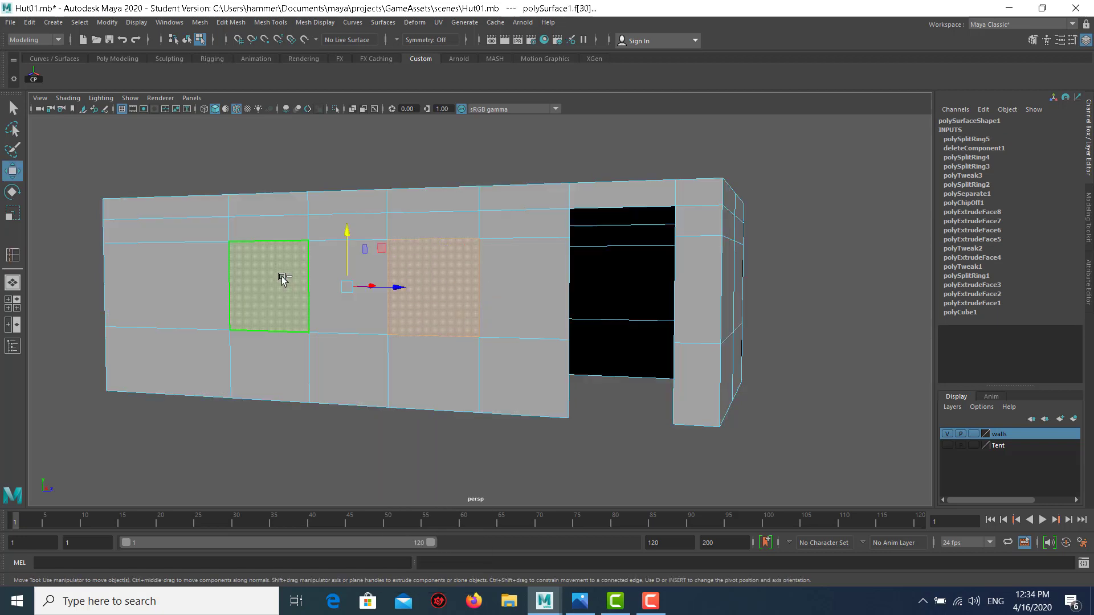
key(Delete)
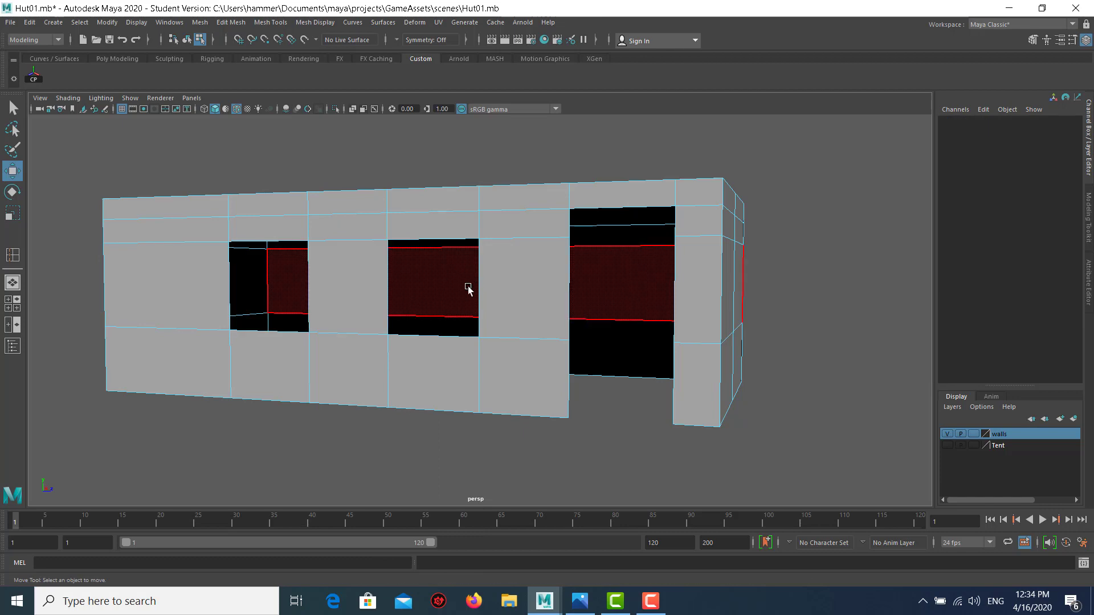
Step: Orbit above the hut and compare it with the presp01.jpg reference photo
mouse_move(467, 289)
alt+mouse_down()
mouse_move(414, 308)
mouse_move(579, 296)
mouse_move(589, 284)
alt+mouse_up()
key(alt+Tab)
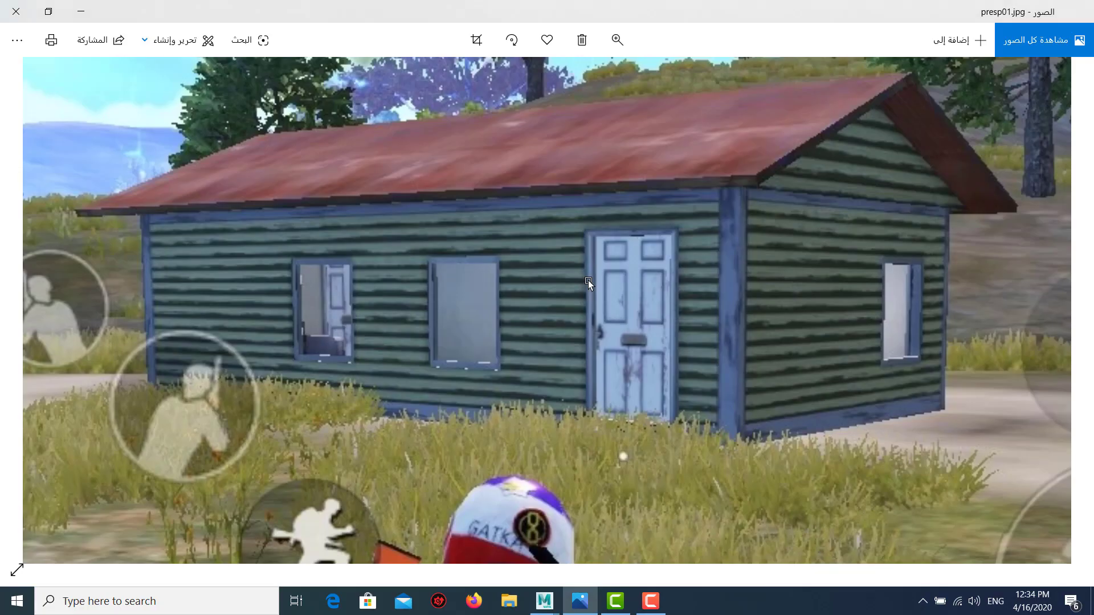
key(alt+Tab)
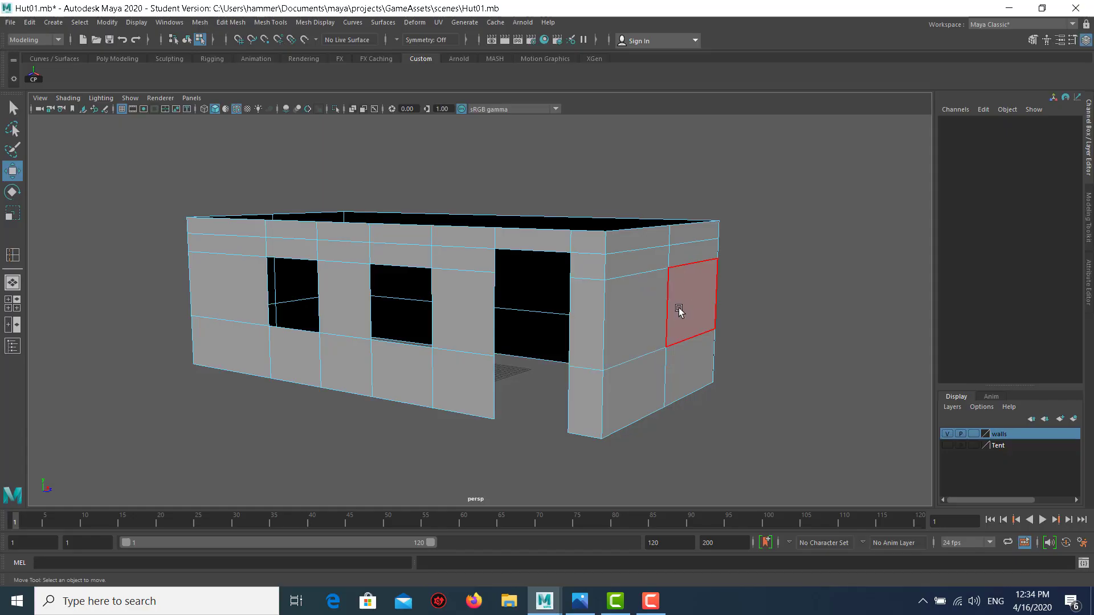
Step: Select the wall mesh, orbit around it, and show the top, perspective, front and side panes
mouse_move(678, 310)
alt+mouse_down()
mouse_move(574, 320)
mouse_move(589, 279)
mouse_move(572, 289)
alt+mouse_up()
key(y)
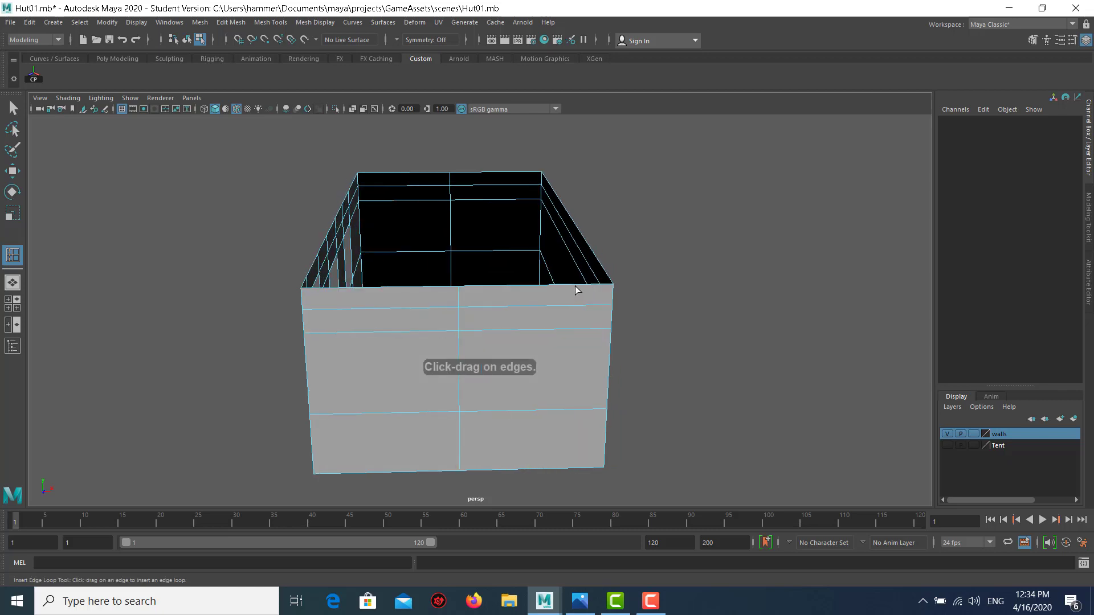
click(575, 286)
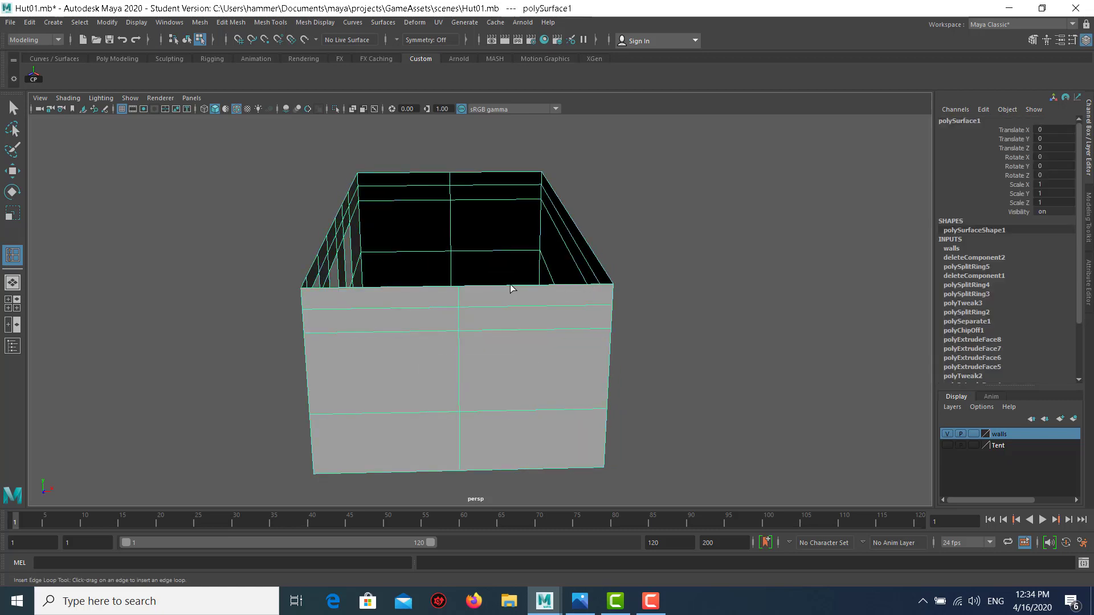
alt+drag(510, 285, 494, 289)
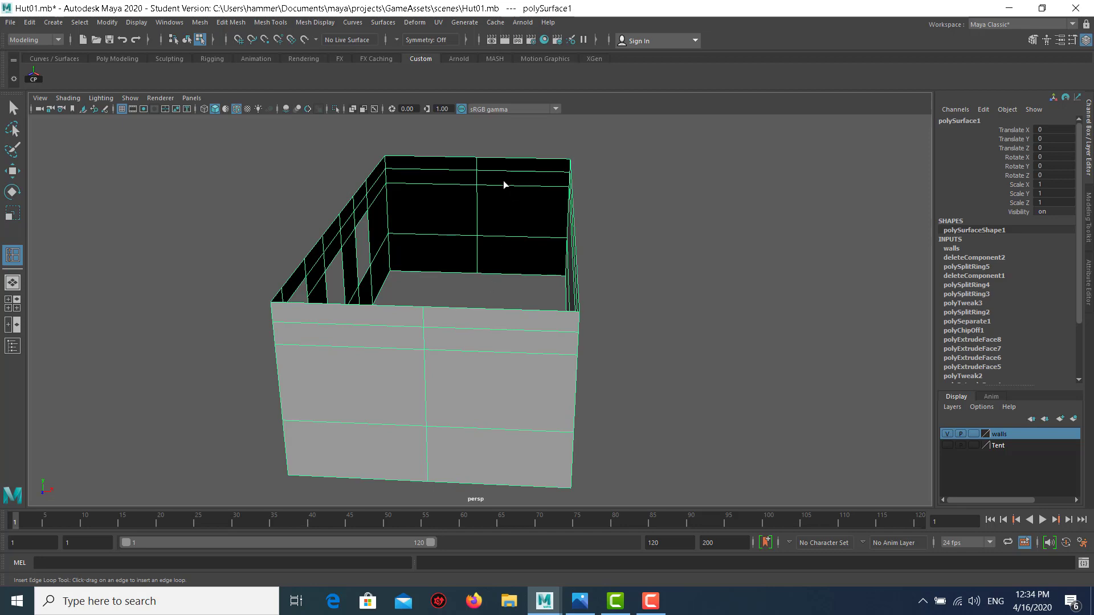
key(space)
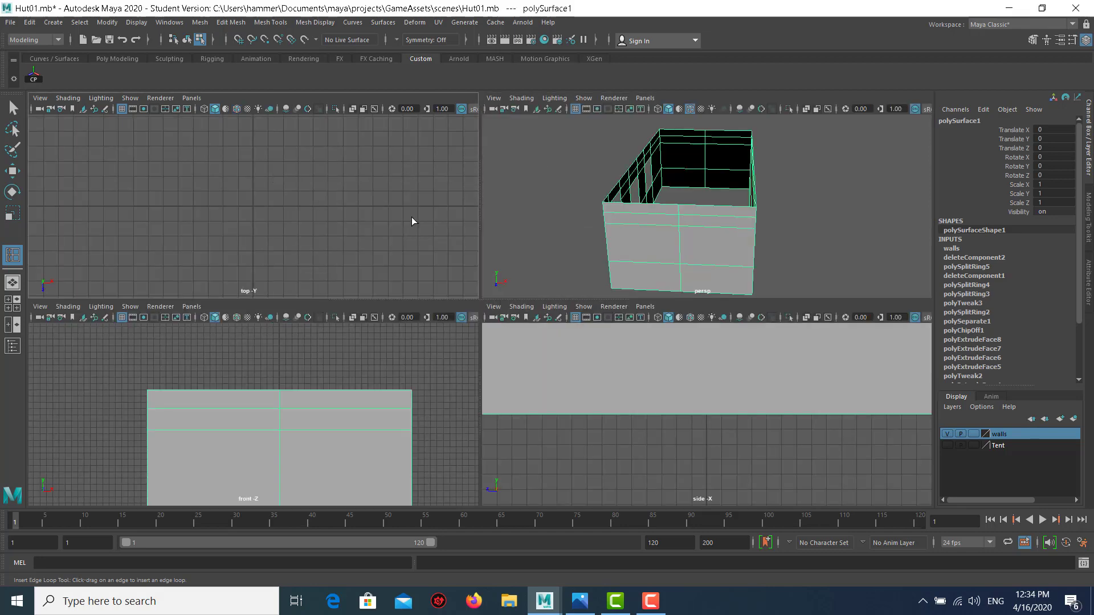
Step: Inspect wall face f[25] in face mode, then clear the selection in the enlarged top view
key(space)
key(space)
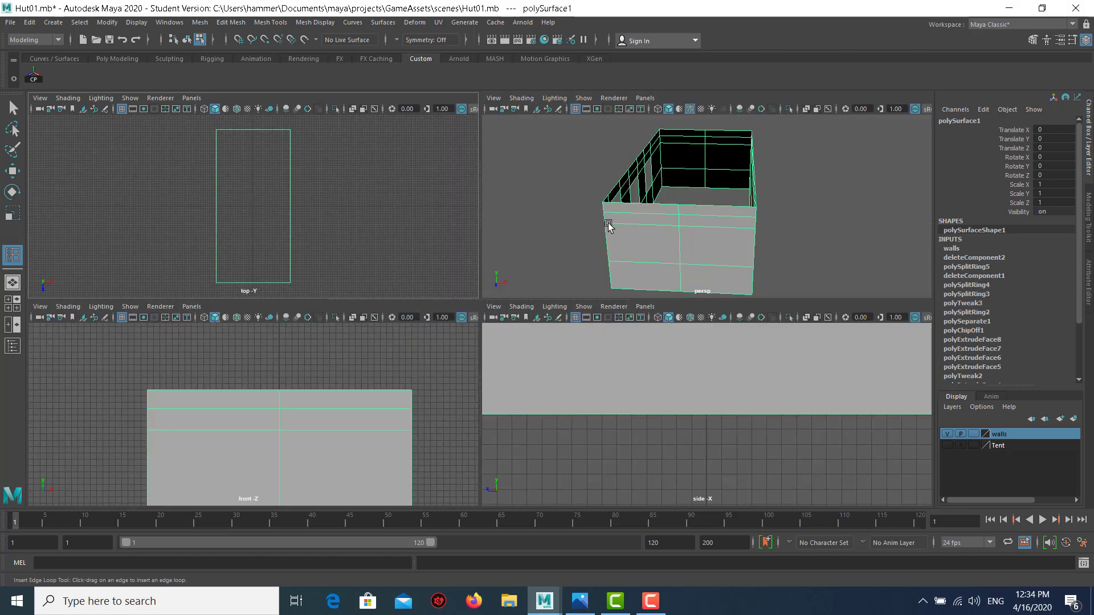
key(w)
right_drag(666, 216, 664, 236)
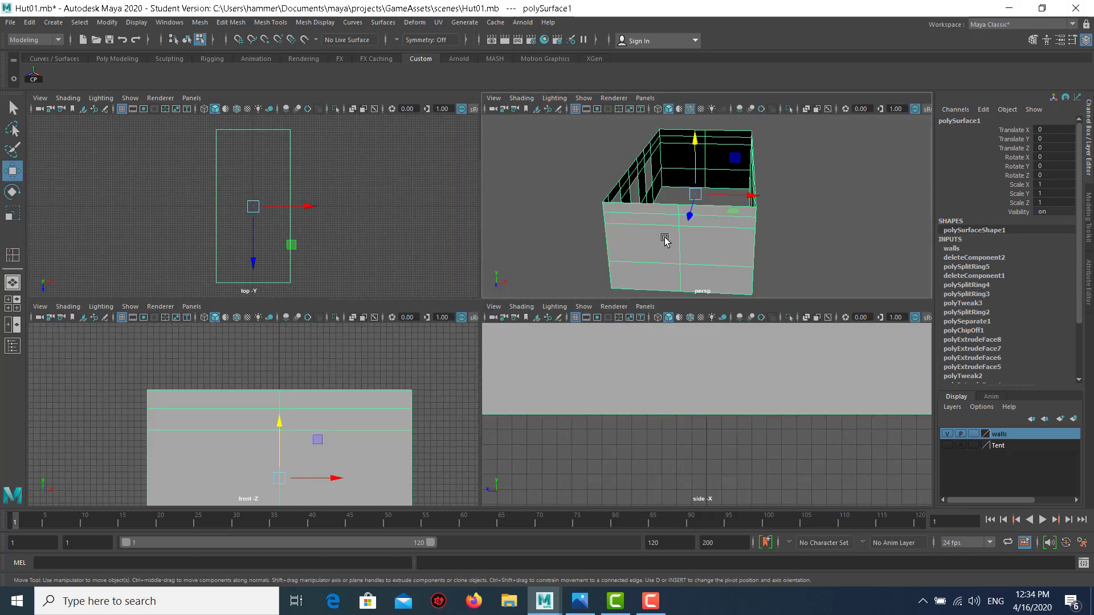
click(696, 249)
click(700, 245)
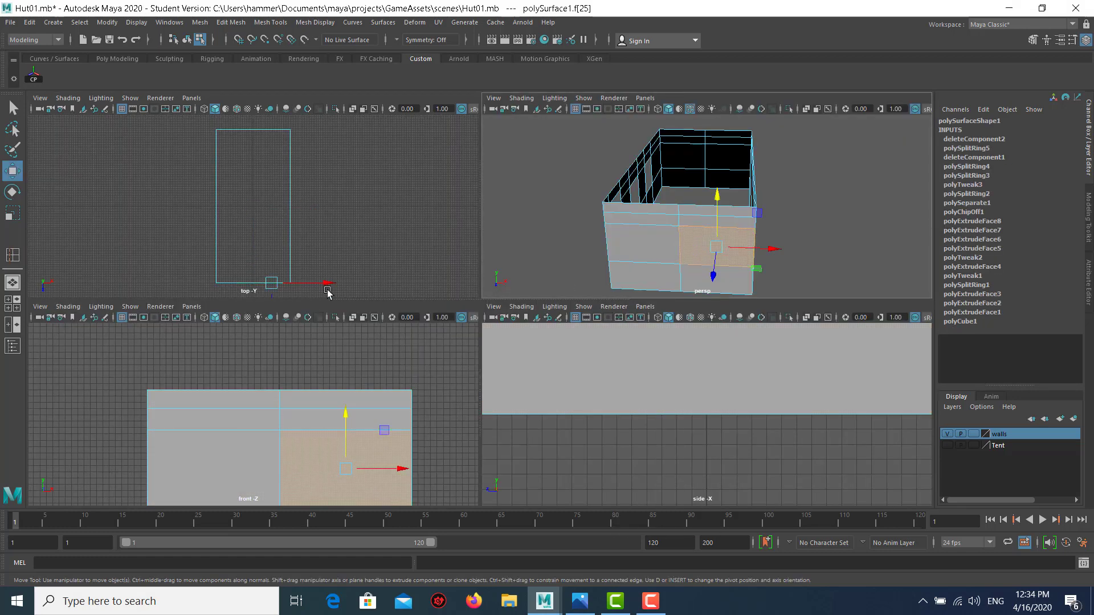
key(space)
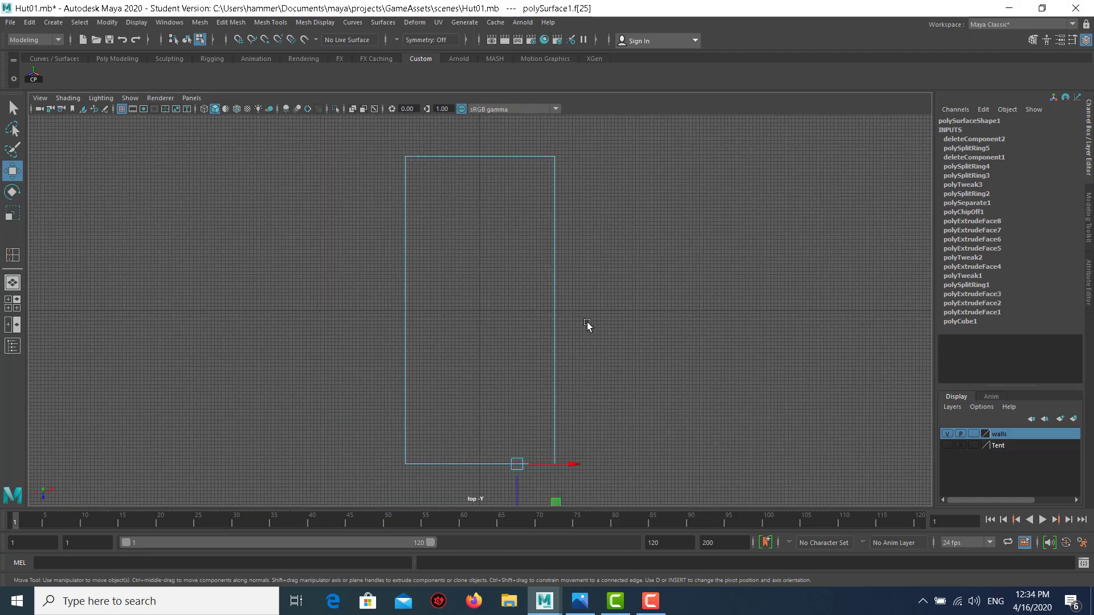
click(586, 325)
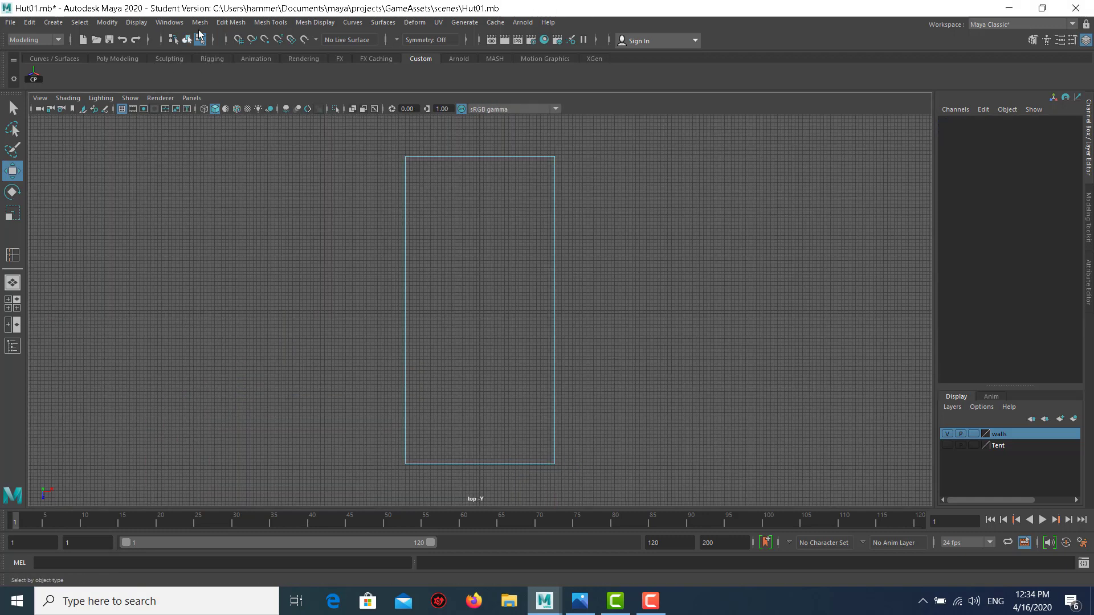
Step: Slice a lengthwise Multi-Cut line across the wall shell, ending in the perspective view
click(245, 23)
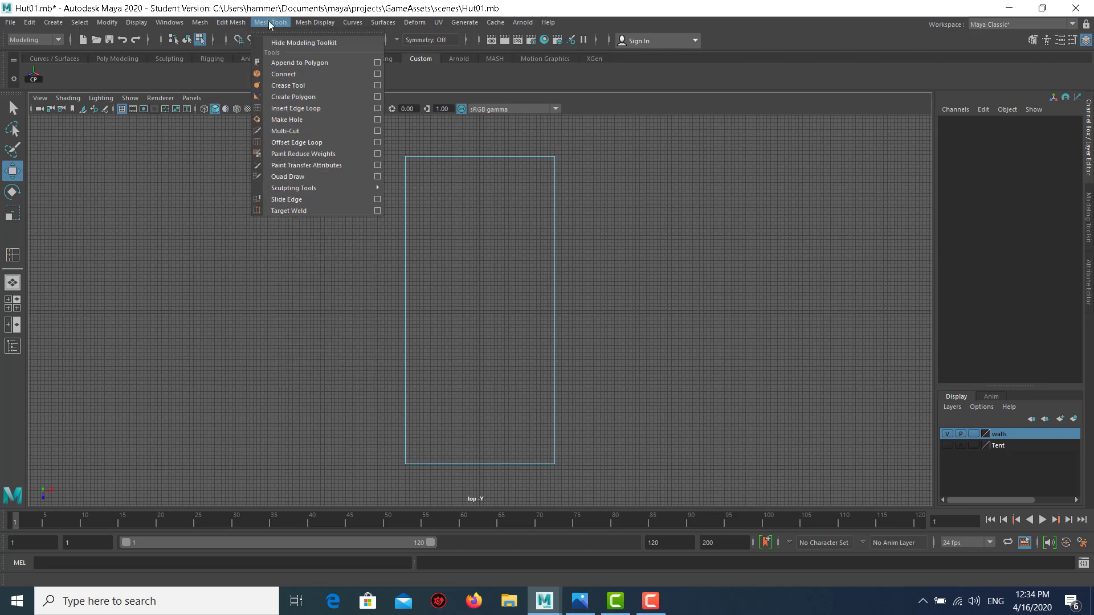
click(311, 133)
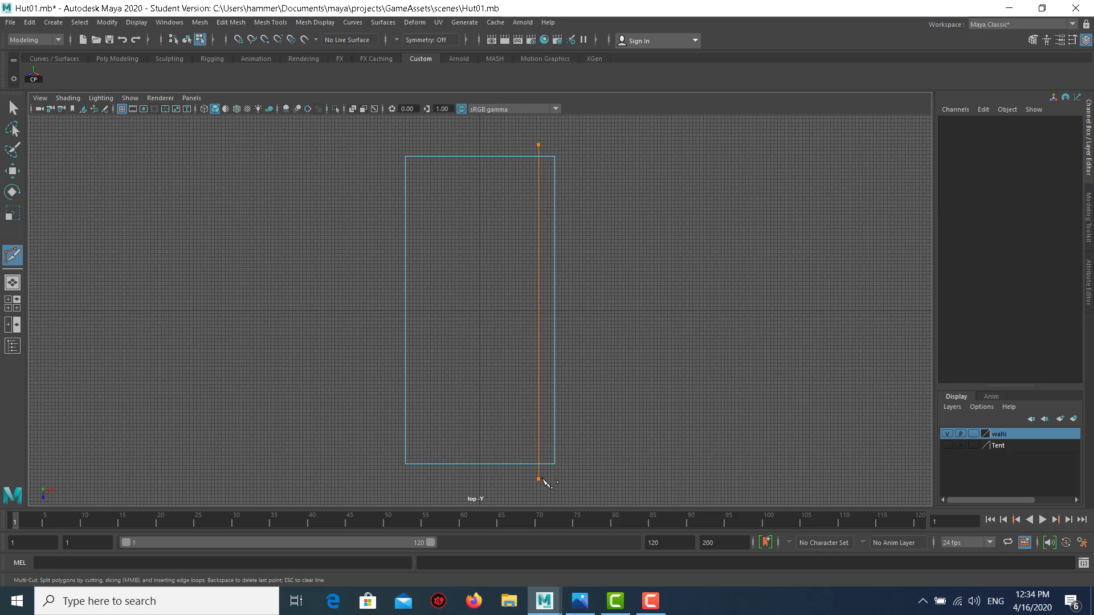
key(Escape)
key(space)
key(space)
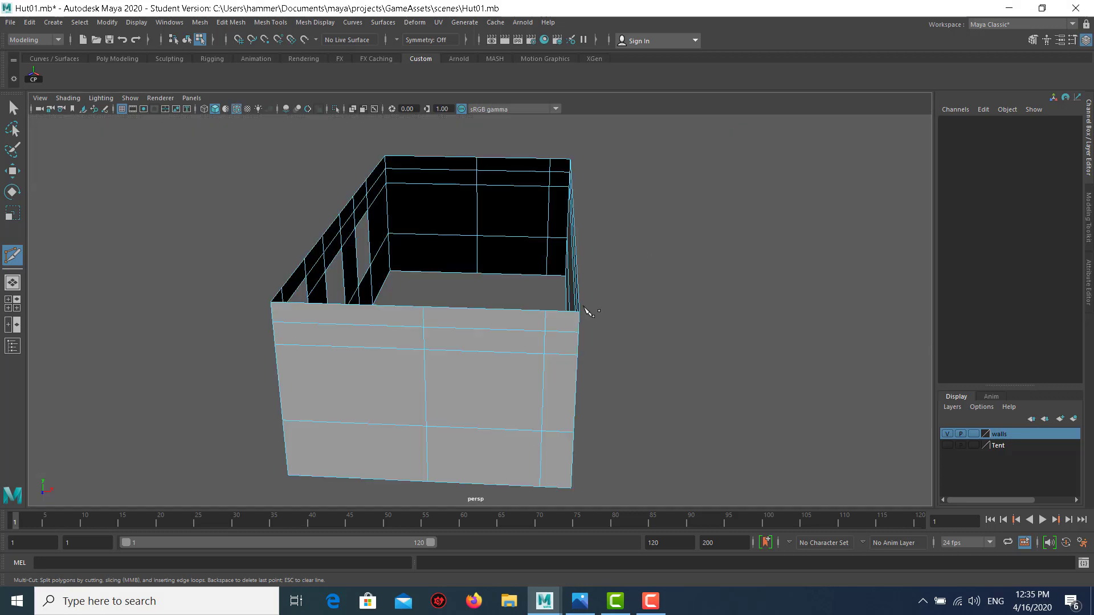
click(549, 187)
key(space)
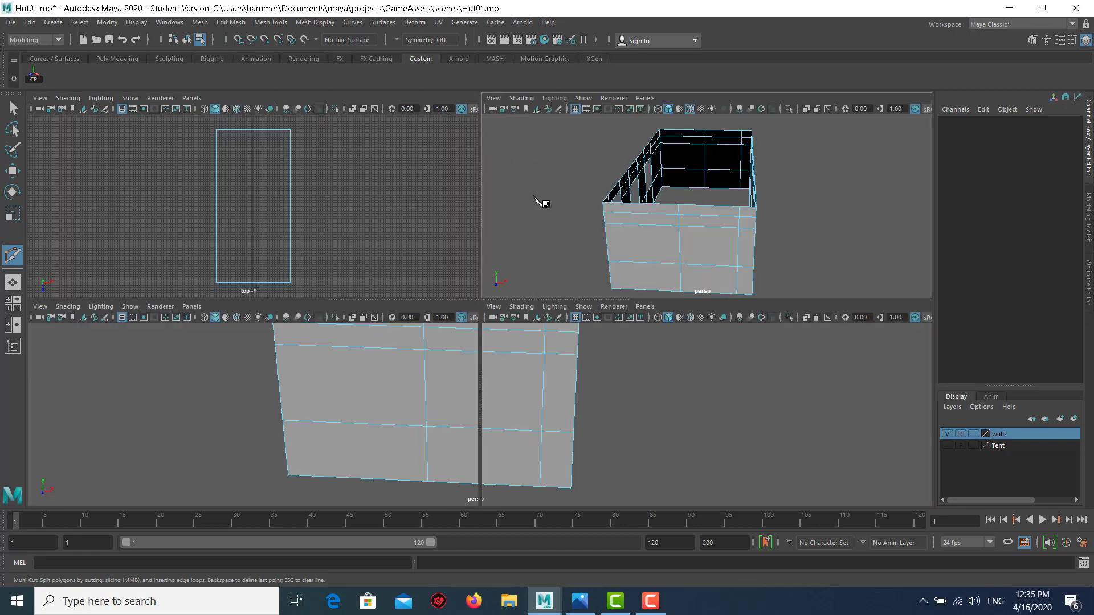
key(space)
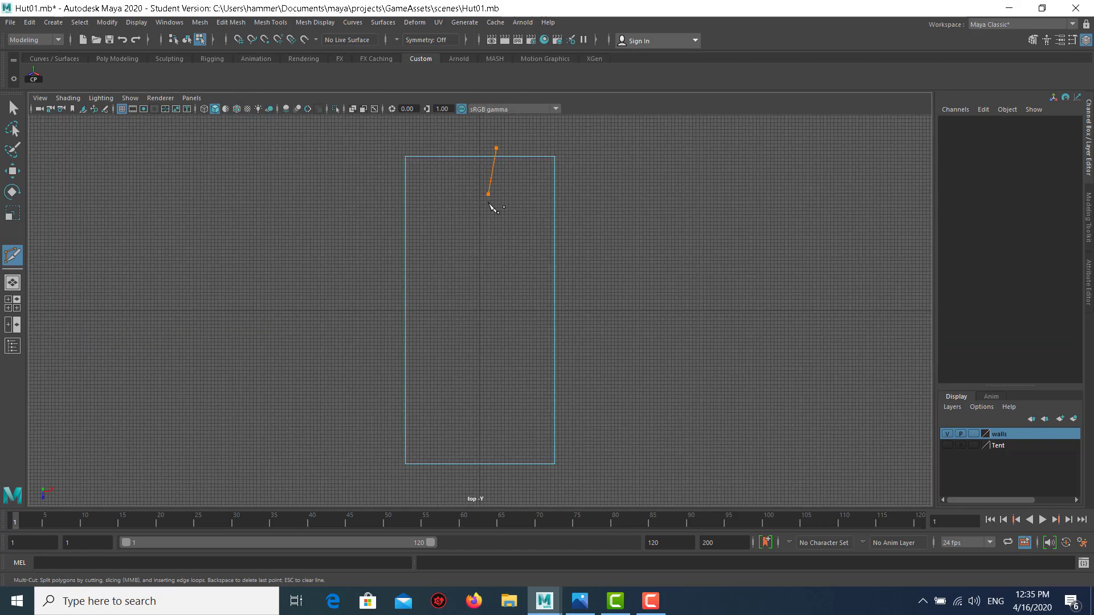
key(Return)
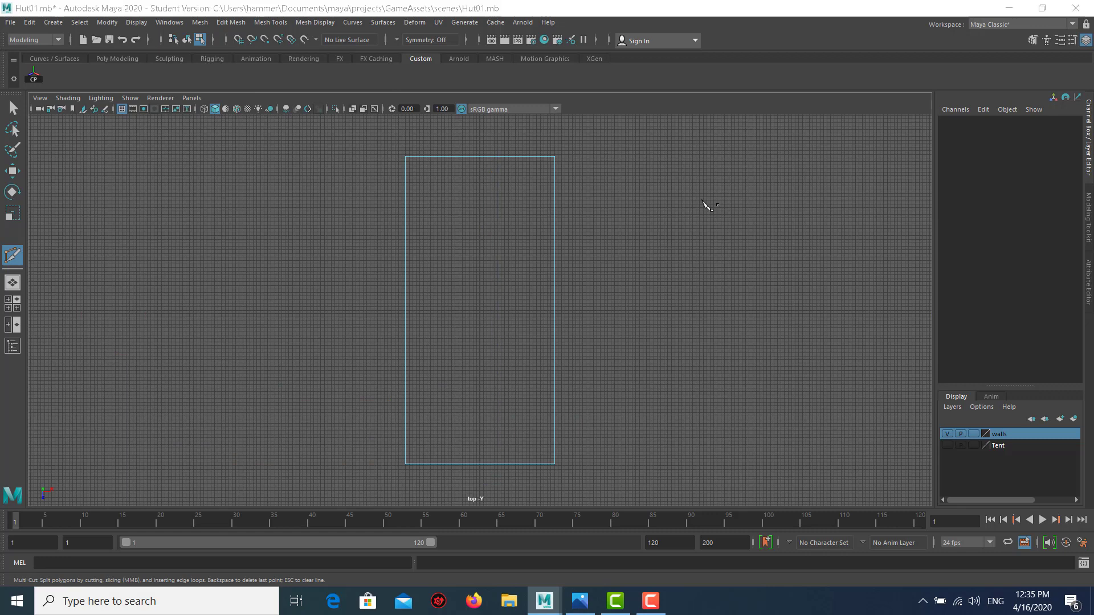
key(space)
key(space)
Step: Select the window faces on the hut's short end wall in face mode
key(w)
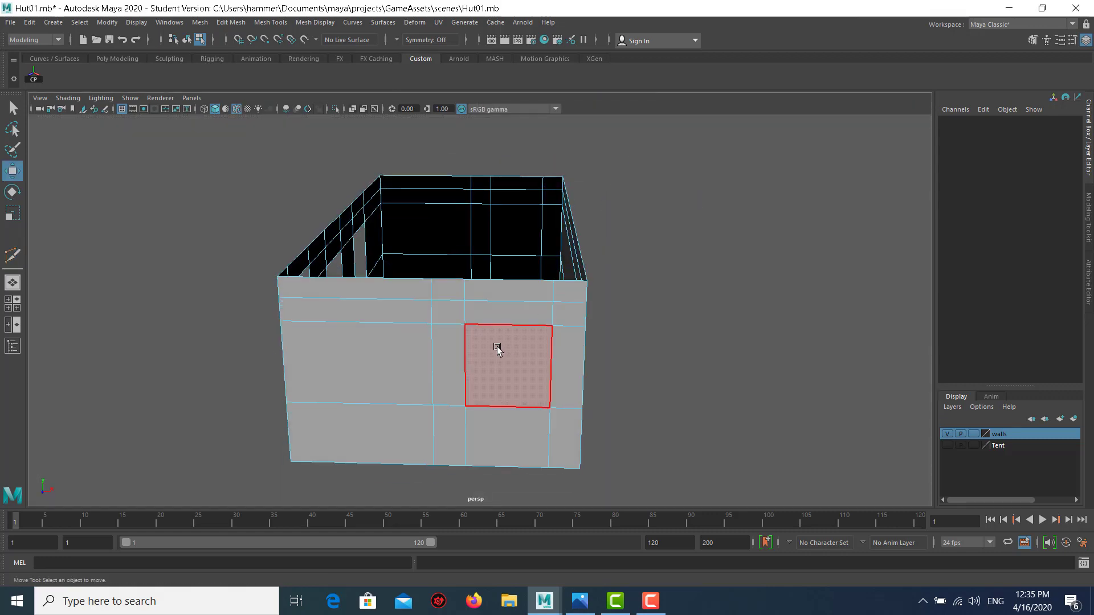
right_click(493, 346)
click(494, 322)
click(494, 355)
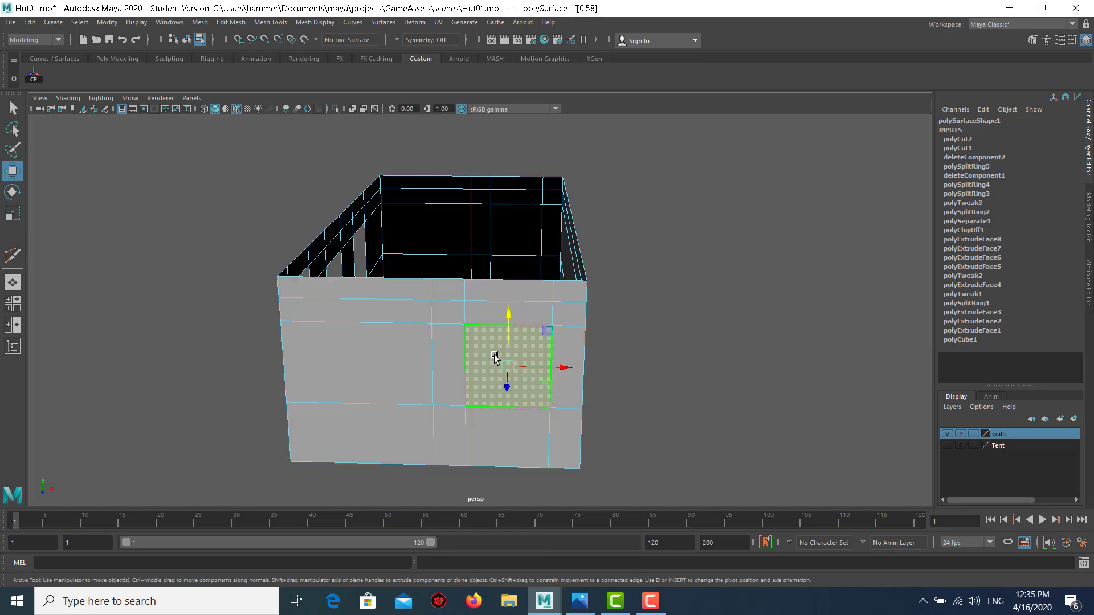
mouse_move(566, 307)
alt+mouse_down()
mouse_move(353, 302)
mouse_move(541, 329)
alt+mouse_up()
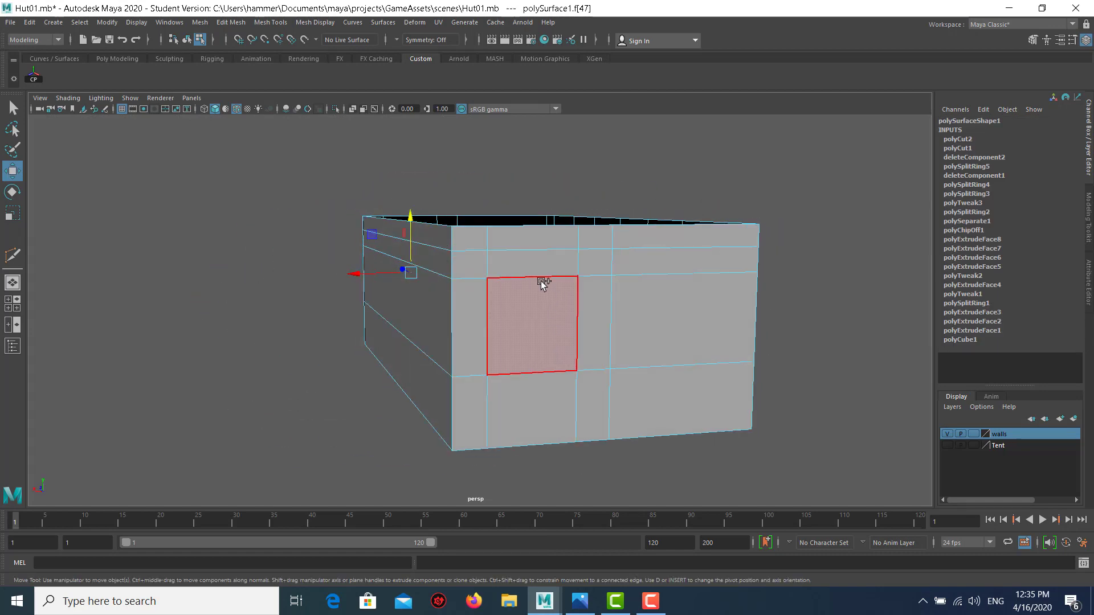
click(530, 298)
shift+click(530, 400)
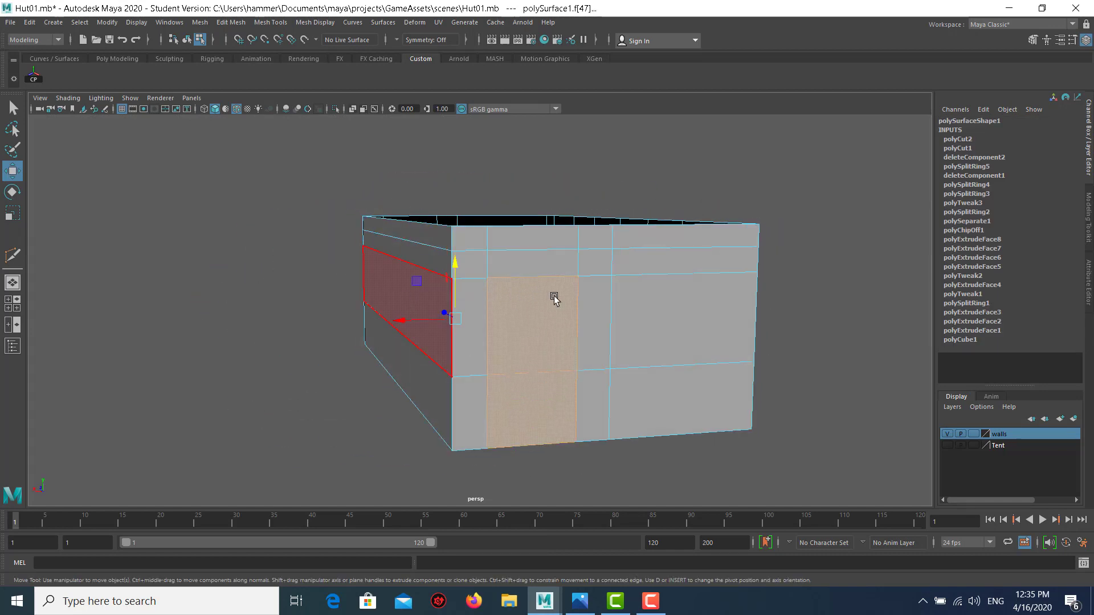
Step: Orbit and zoom around the hut to inspect the new end-wall window opening
alt+drag(554, 298, 696, 297)
mouse_move(344, 283)
alt+mouse_down()
mouse_move(466, 286)
mouse_move(381, 286)
mouse_move(310, 304)
mouse_move(586, 327)
alt+mouse_up()
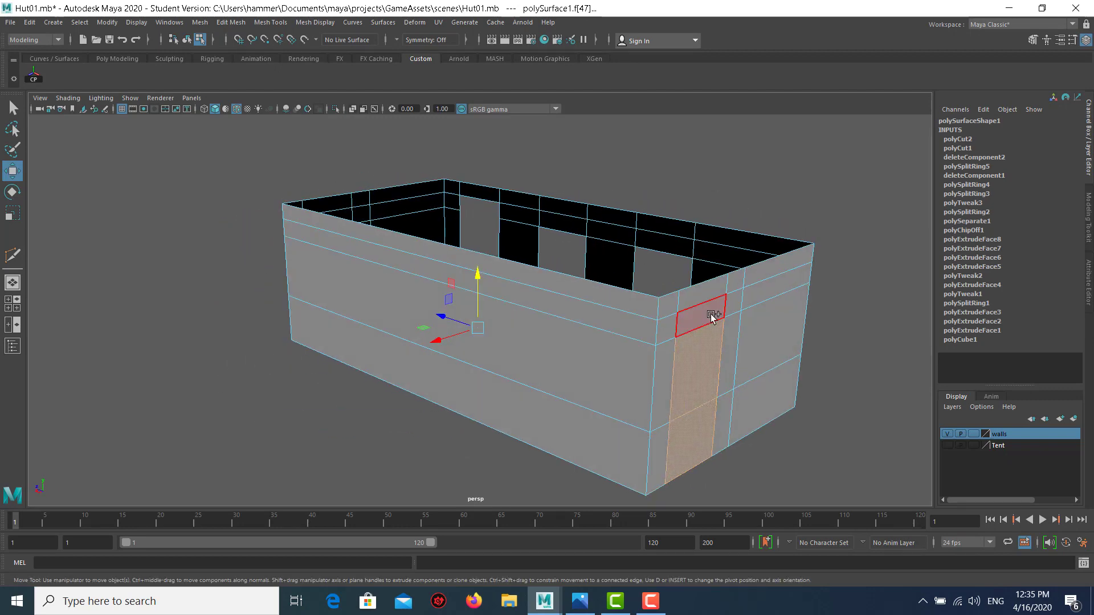
click(657, 337)
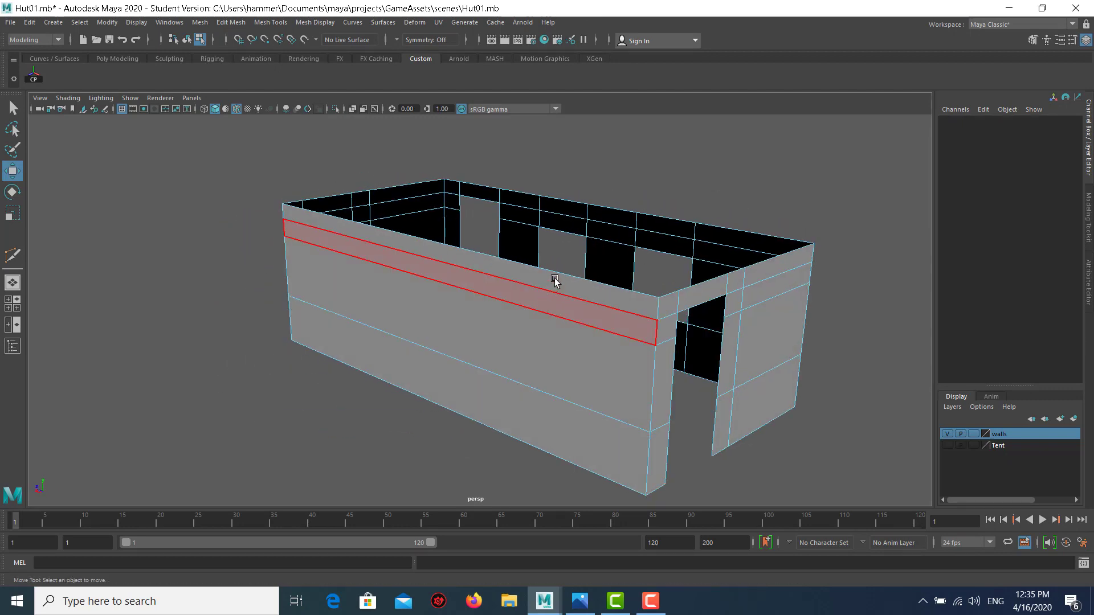
alt+drag(557, 281, 472, 264)
alt+drag(482, 208, 542, 182)
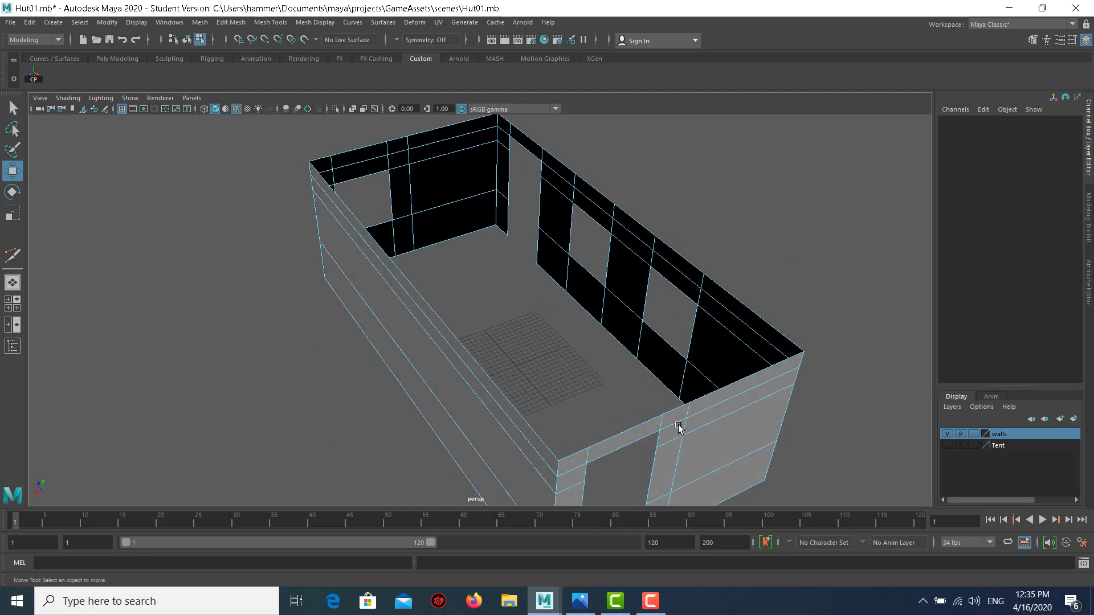
alt+right_drag(677, 427, 486, 336)
alt+drag(485, 336, 659, 320)
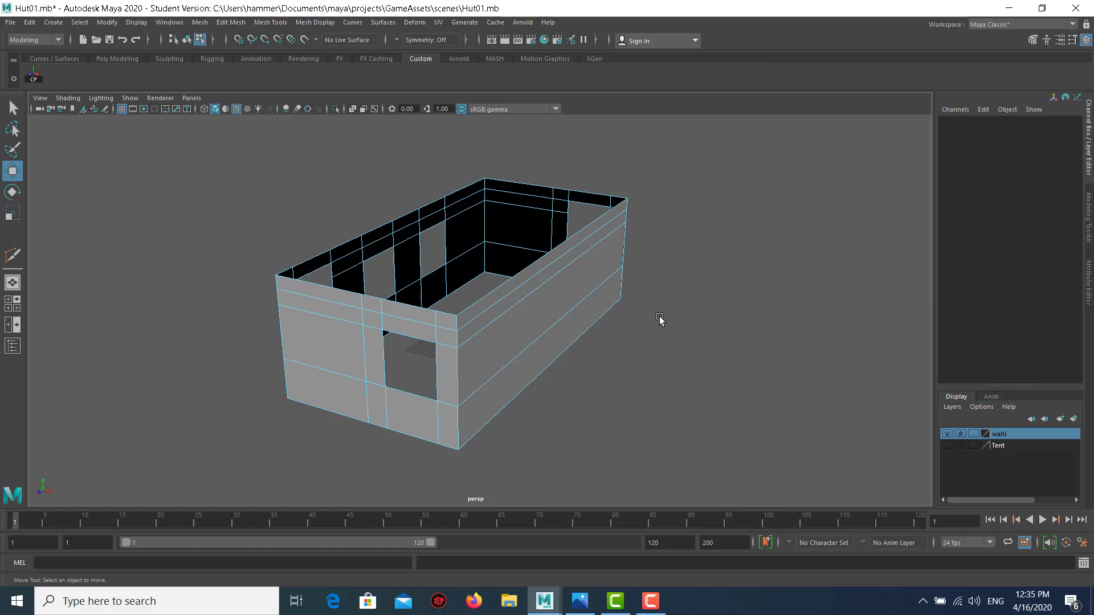